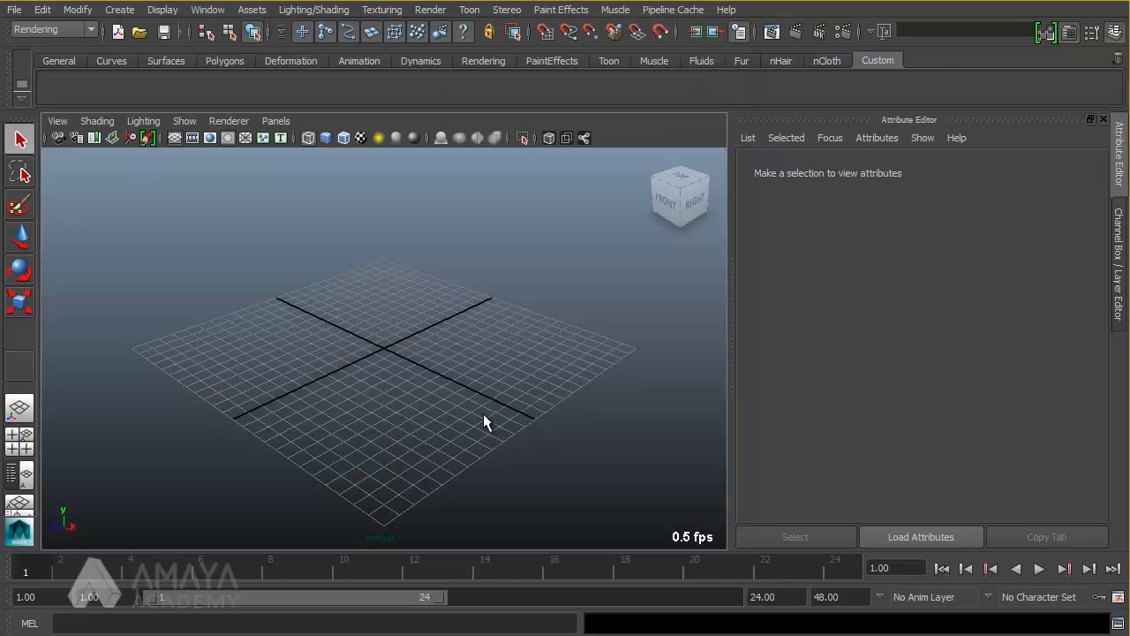
- Set the current project to the Picnic folder in the PROJECTS directory
{"action": "left_click", "coordinate": [14, 9]}
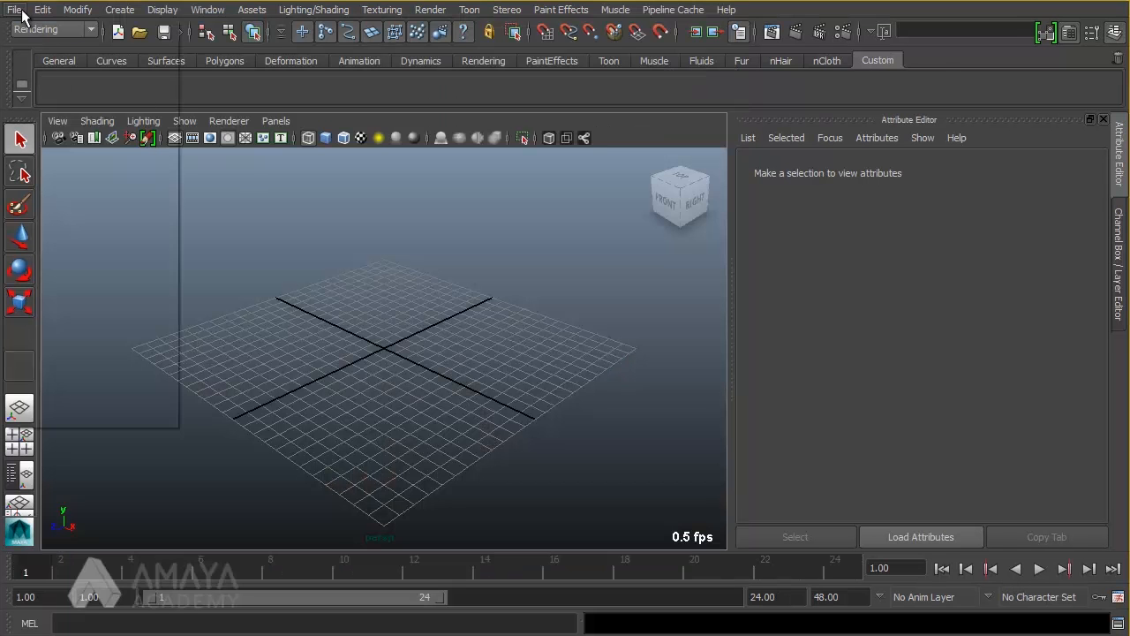
{"action": "left_click", "coordinate": [75, 345]}
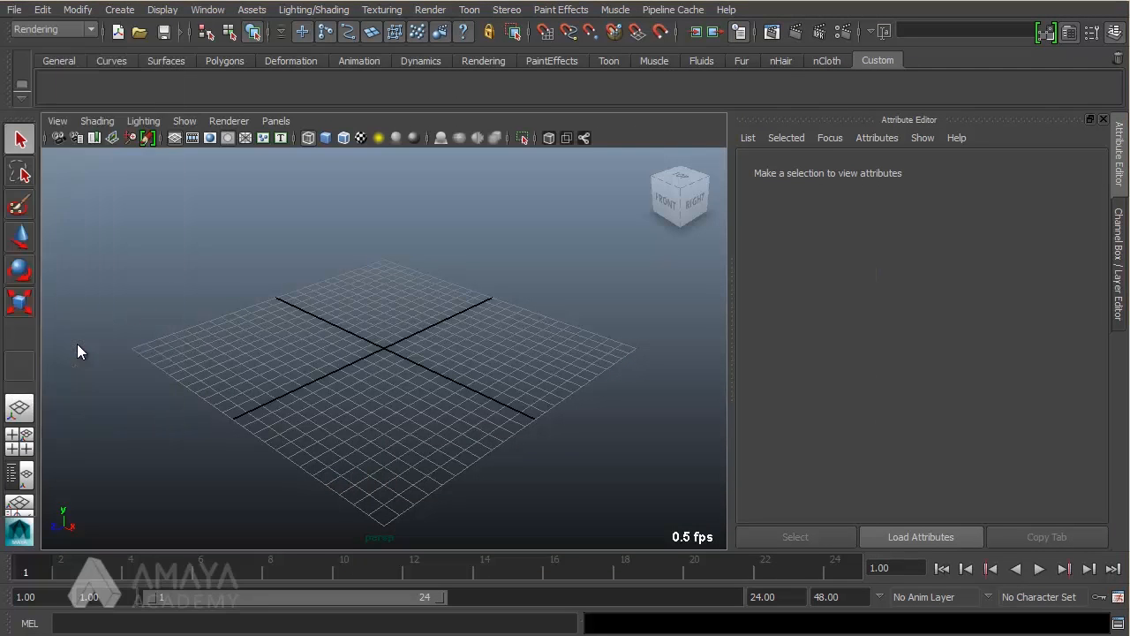
{"action": "left_click", "coordinate": [216, 151]}
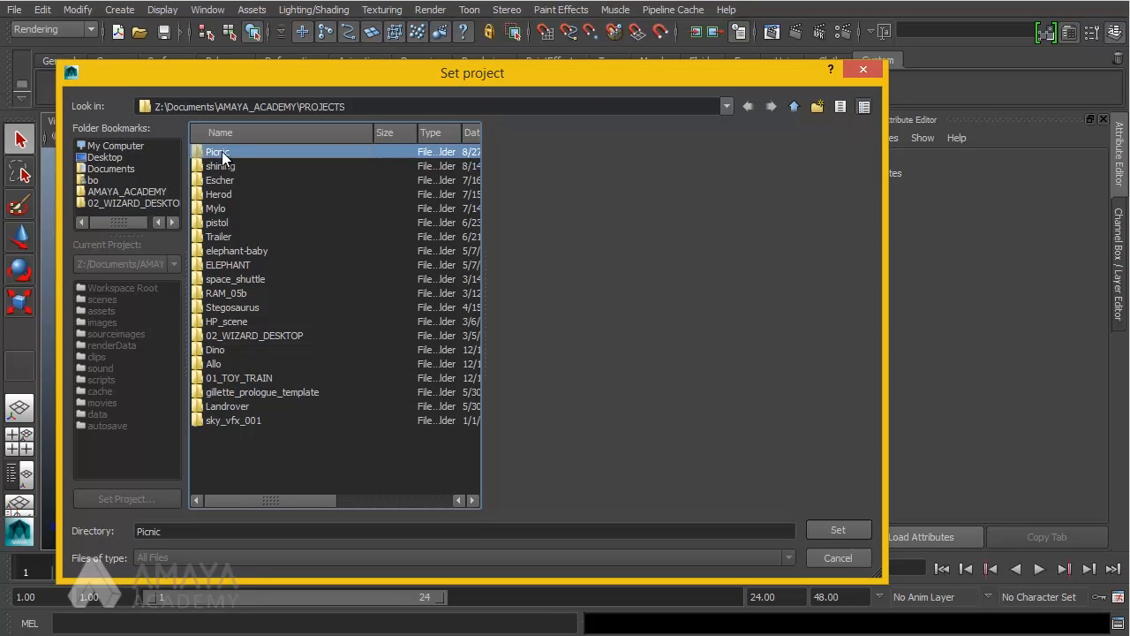
{"action": "left_click", "coordinate": [868, 533]}
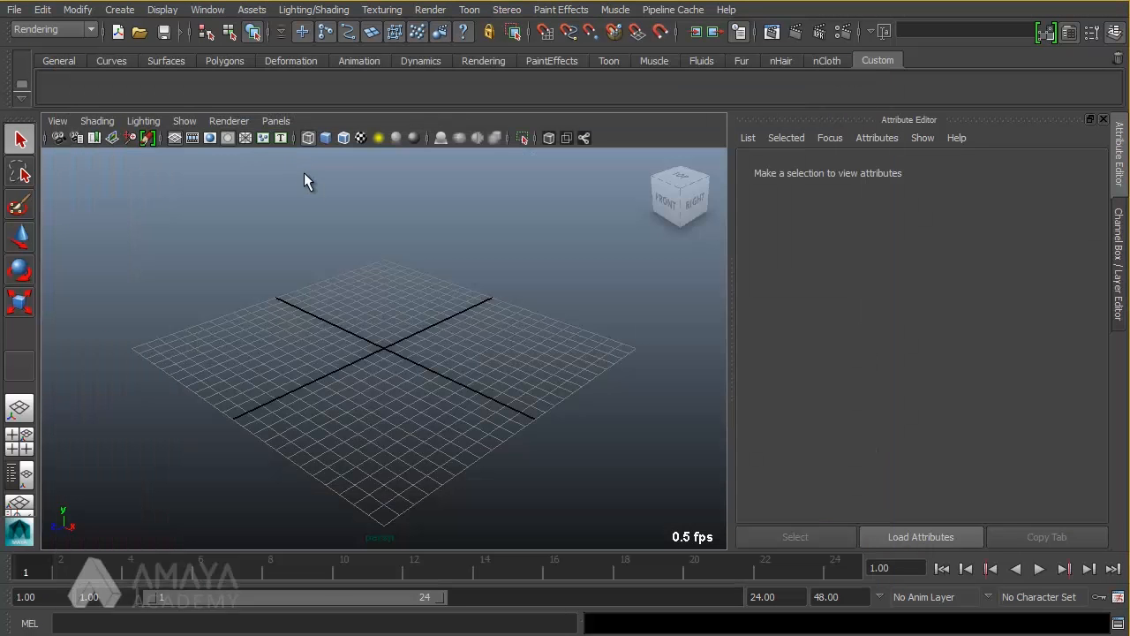
- Open the scene picnic-start.ma from the project's scenes folder and dismiss the file-reading message
{"action": "left_click", "coordinate": [141, 33]}
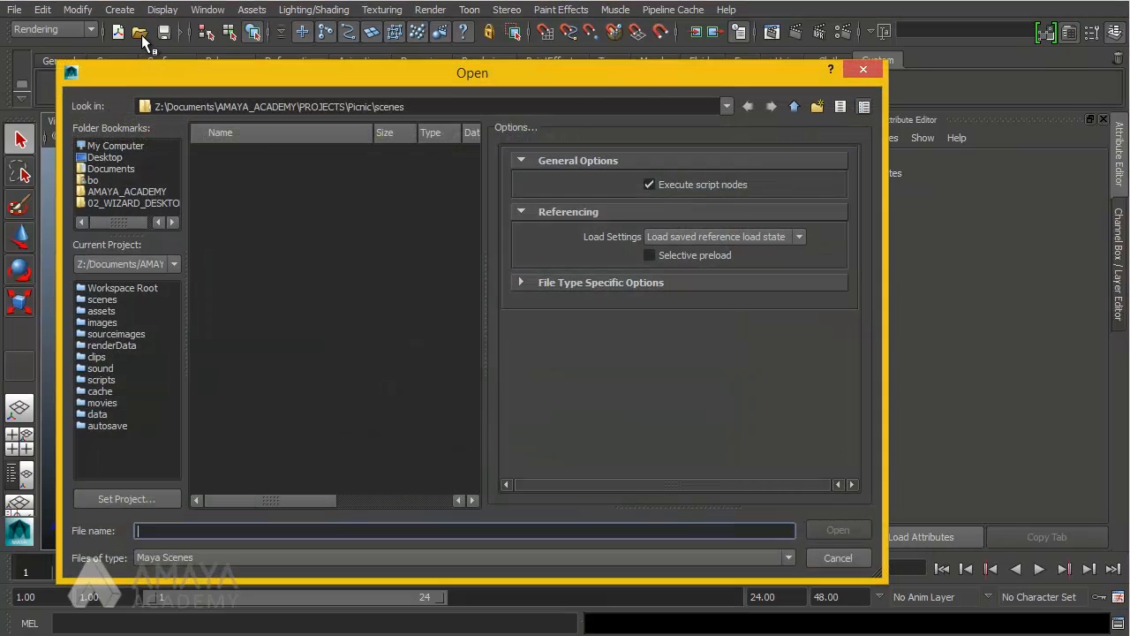
{"action": "left_click", "coordinate": [235, 151]}
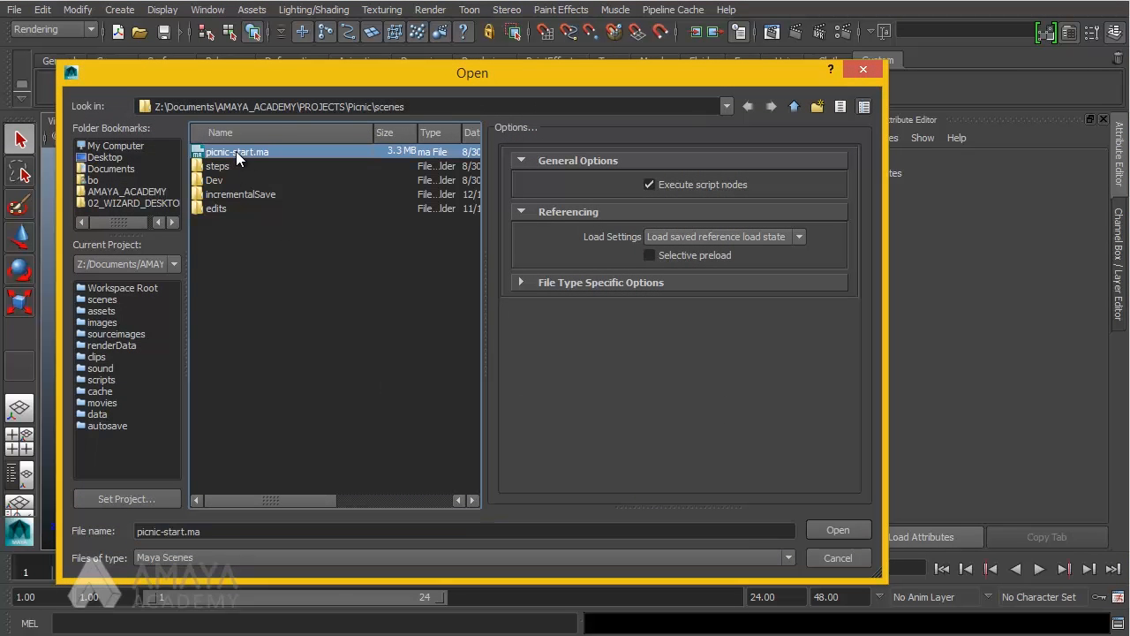
{"action": "left_click", "coordinate": [837, 530]}
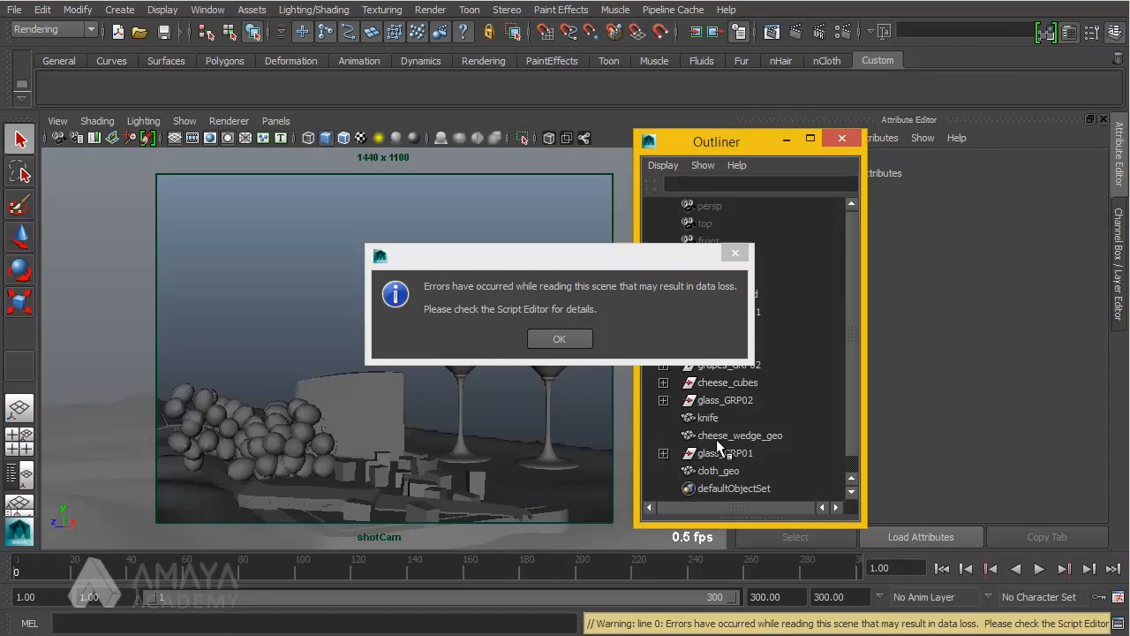
{"action": "left_click", "coordinate": [555, 261]}
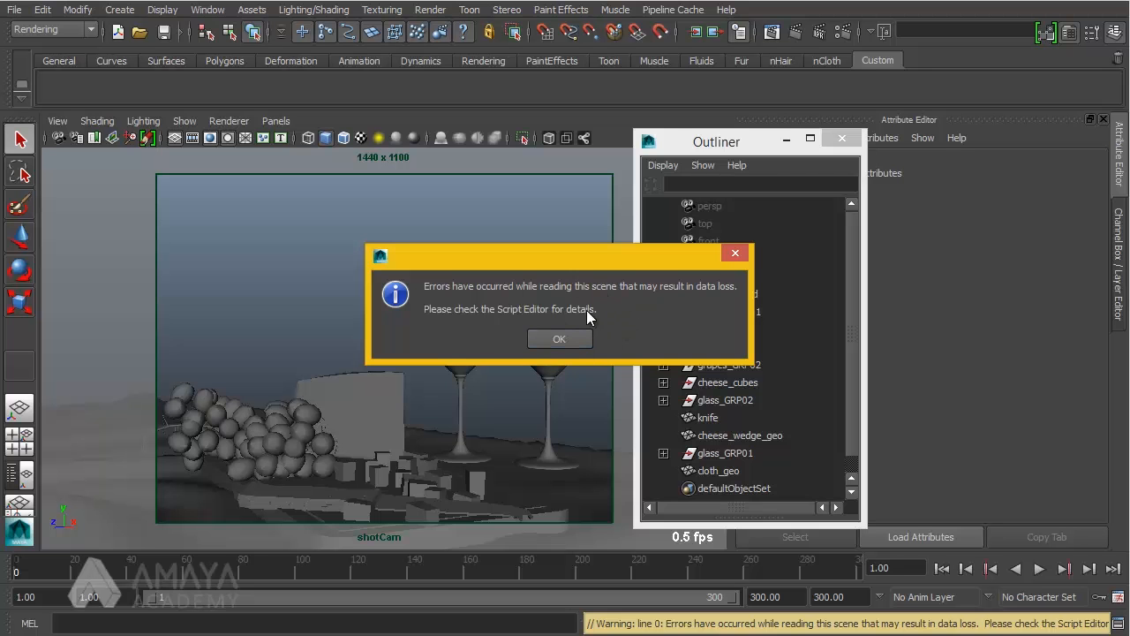
{"action": "left_click", "coordinate": [559, 339]}
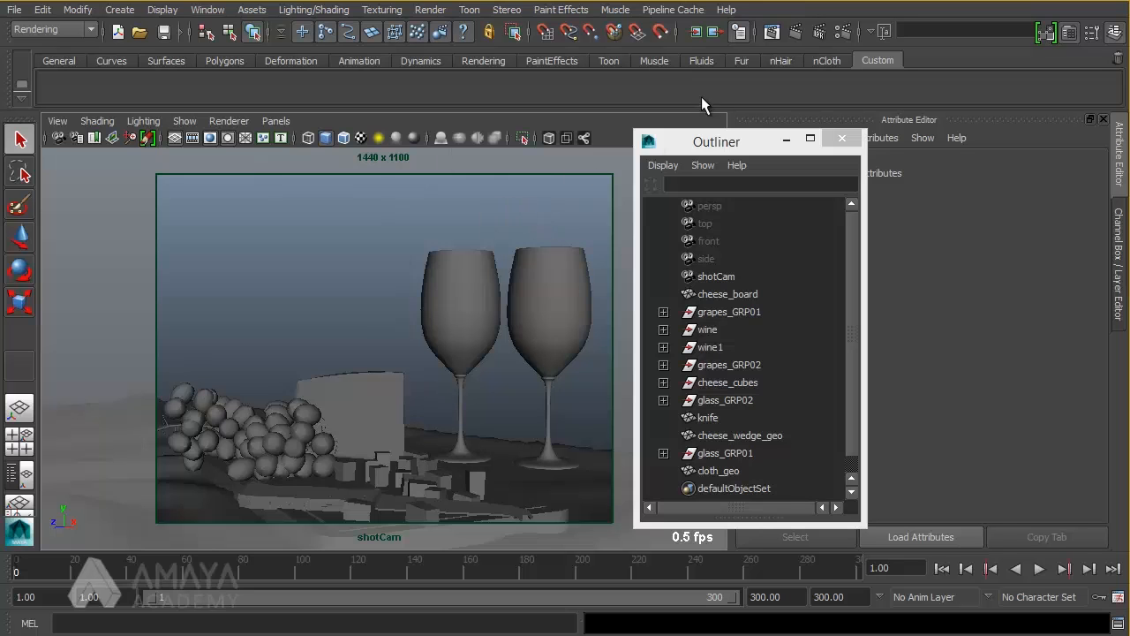
- Render the shotCam camera with Maya Software, keep the image in the Render View and minimize that window
{"action": "left_click", "coordinate": [776, 31]}
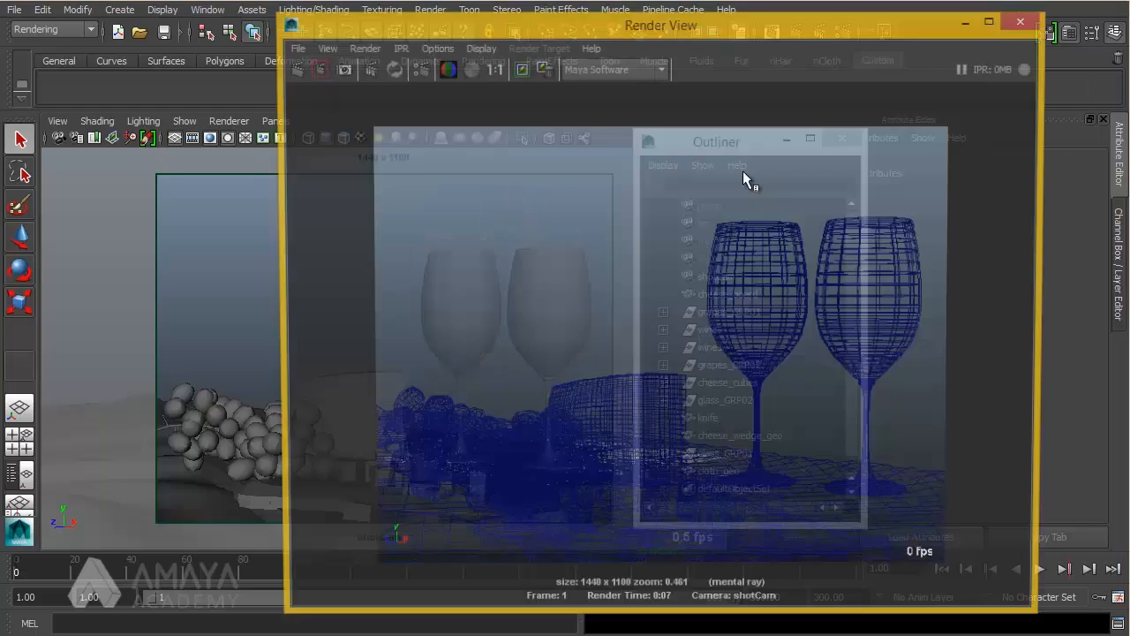
{"action": "left_click_drag", "start_coordinate": [640, 22], "coordinate": [638, 18]}
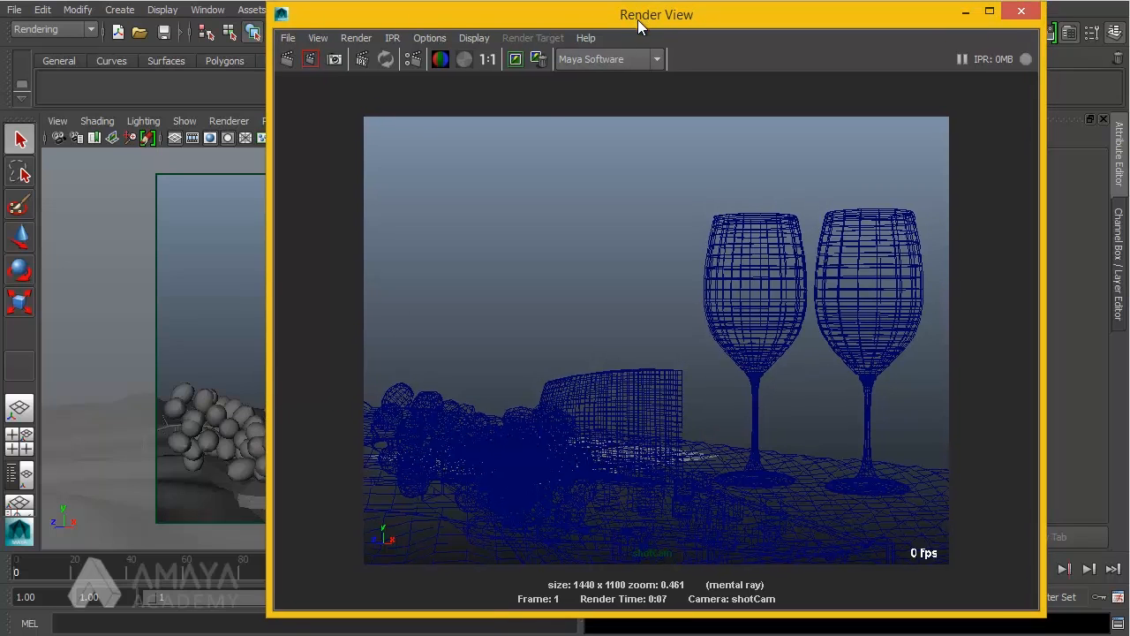
{"action": "left_click_drag", "start_coordinate": [842, 18], "coordinate": [756, 23]}
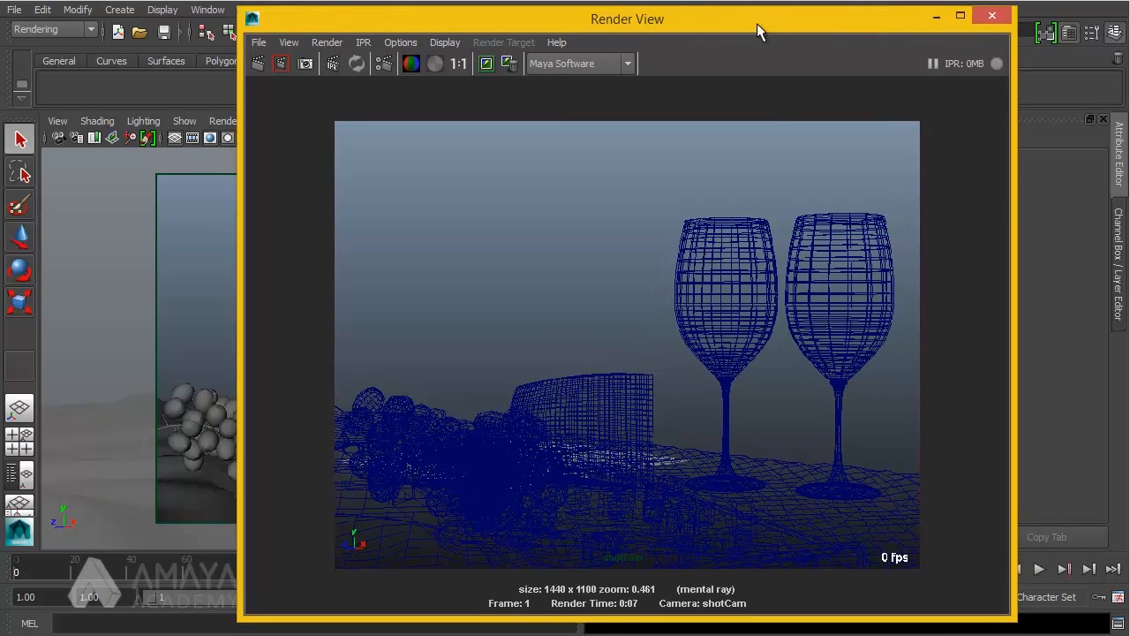
{"action": "right_click", "coordinate": [260, 66]}
{"action": "left_click", "coordinate": [302, 113]}
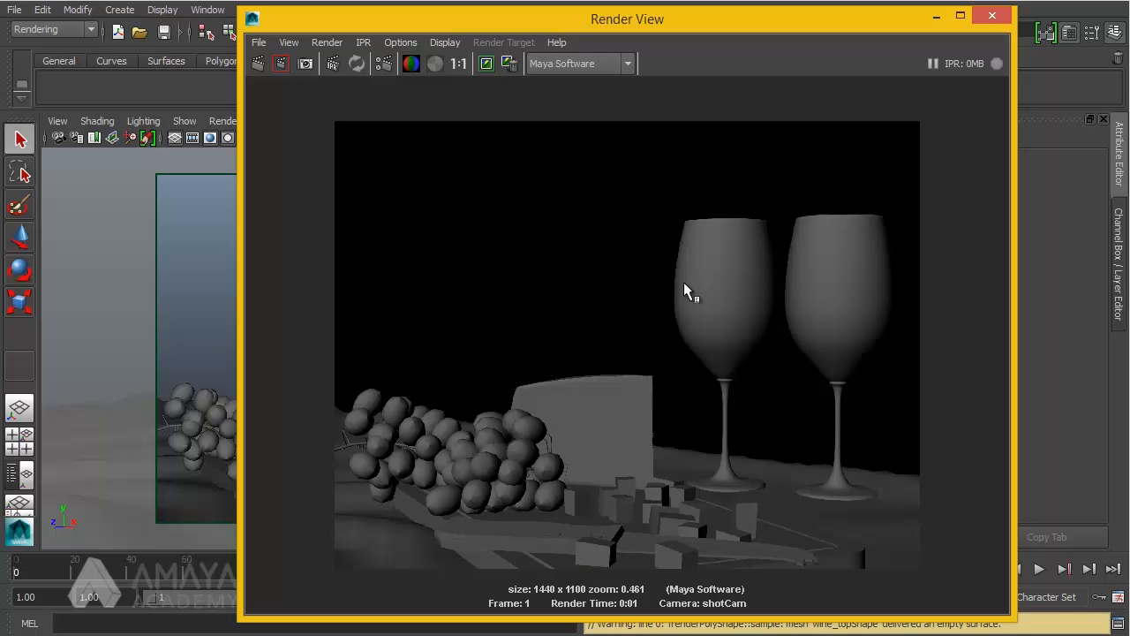
{"action": "left_click", "coordinate": [491, 67]}
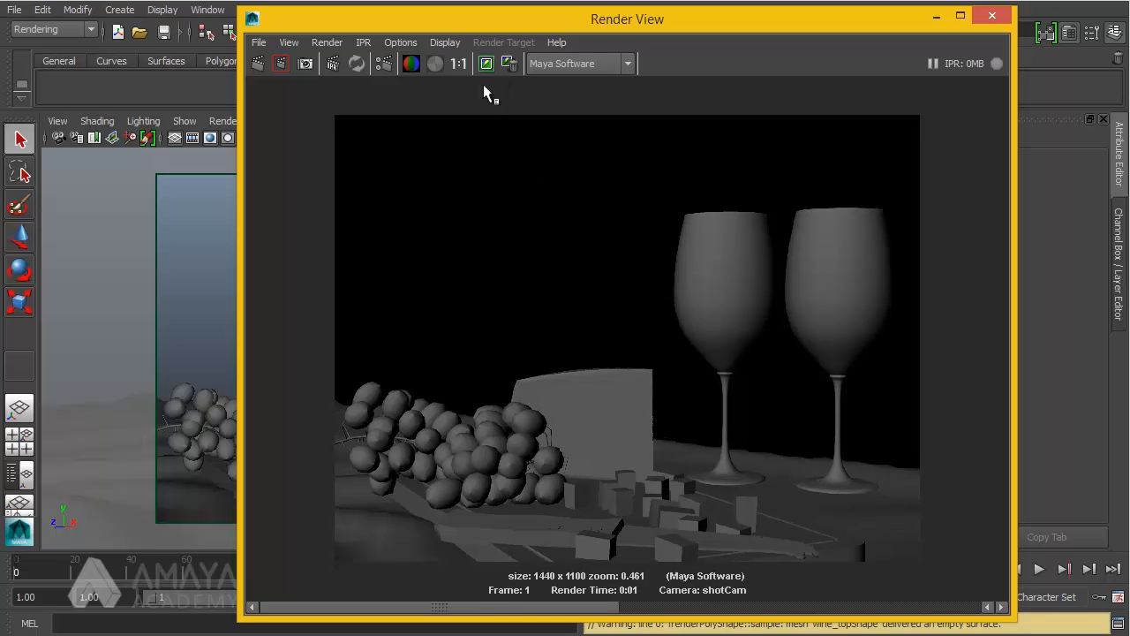
{"action": "left_click", "coordinate": [938, 21]}
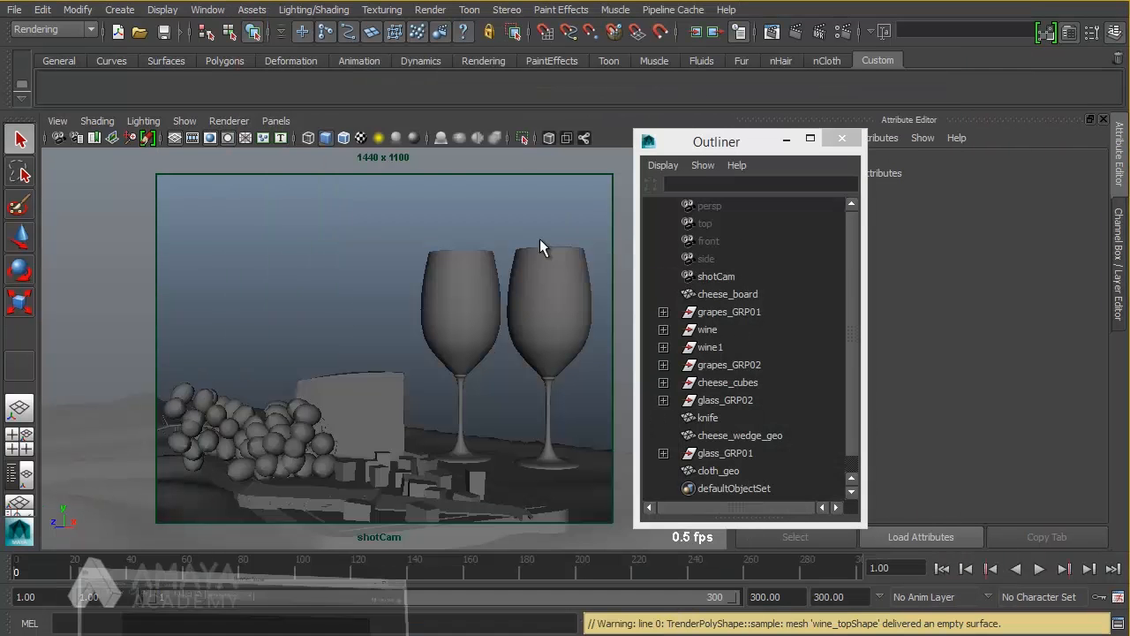
- Load the Arnold plug-in mtoa.mll and enable its automatic loading
{"action": "left_click", "coordinate": [202, 13]}
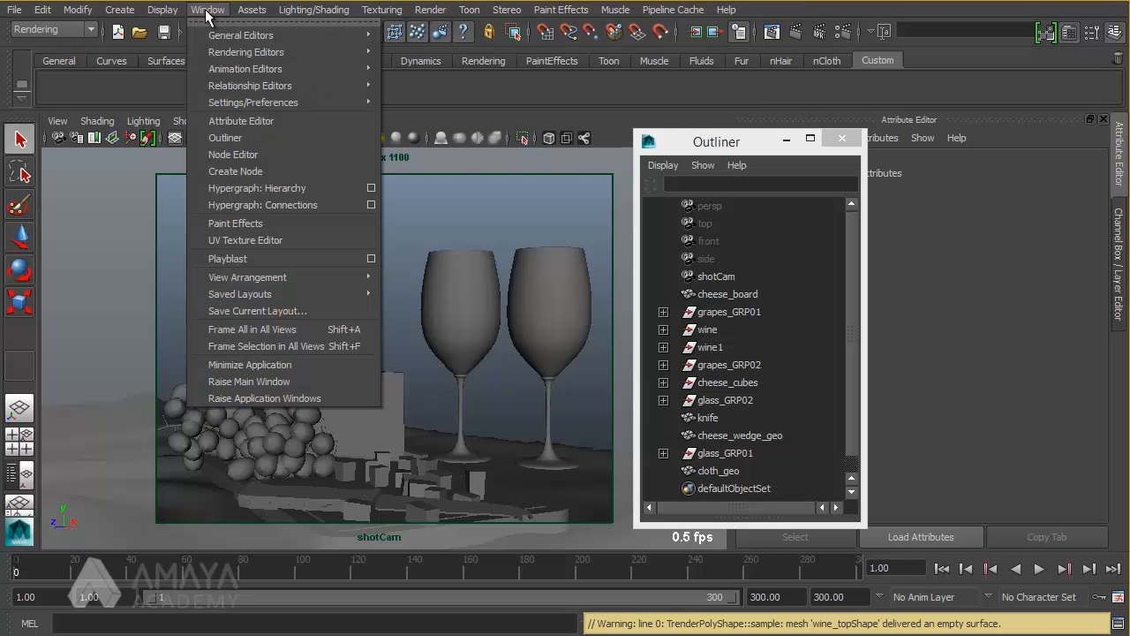
{"action": "mouse_move", "coordinate": [238, 106]}
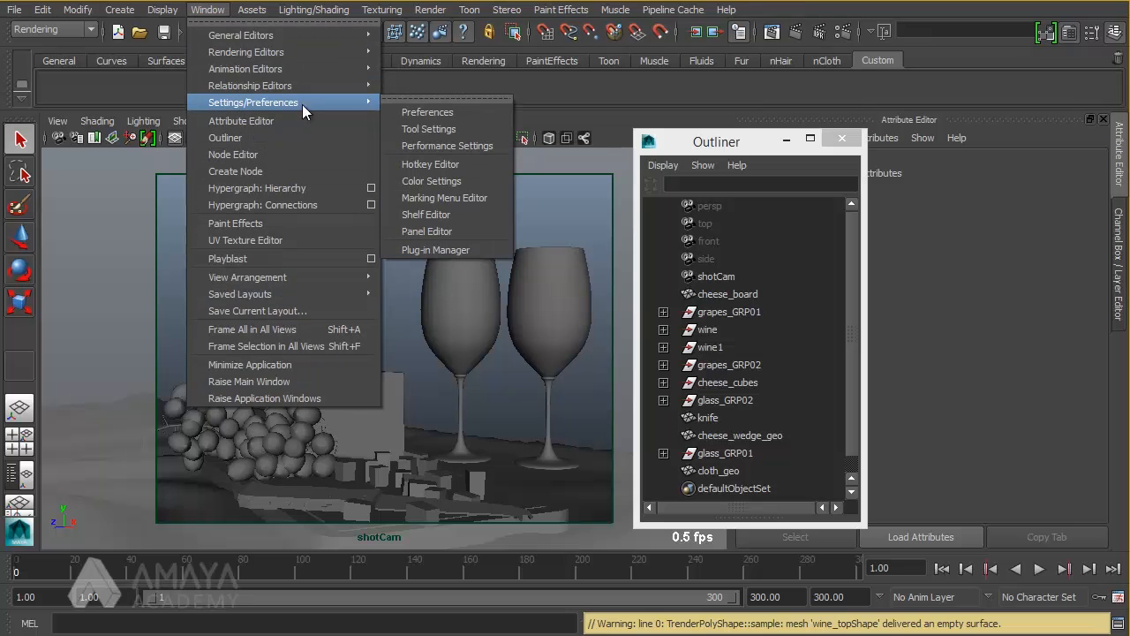
{"action": "left_click", "coordinate": [438, 248]}
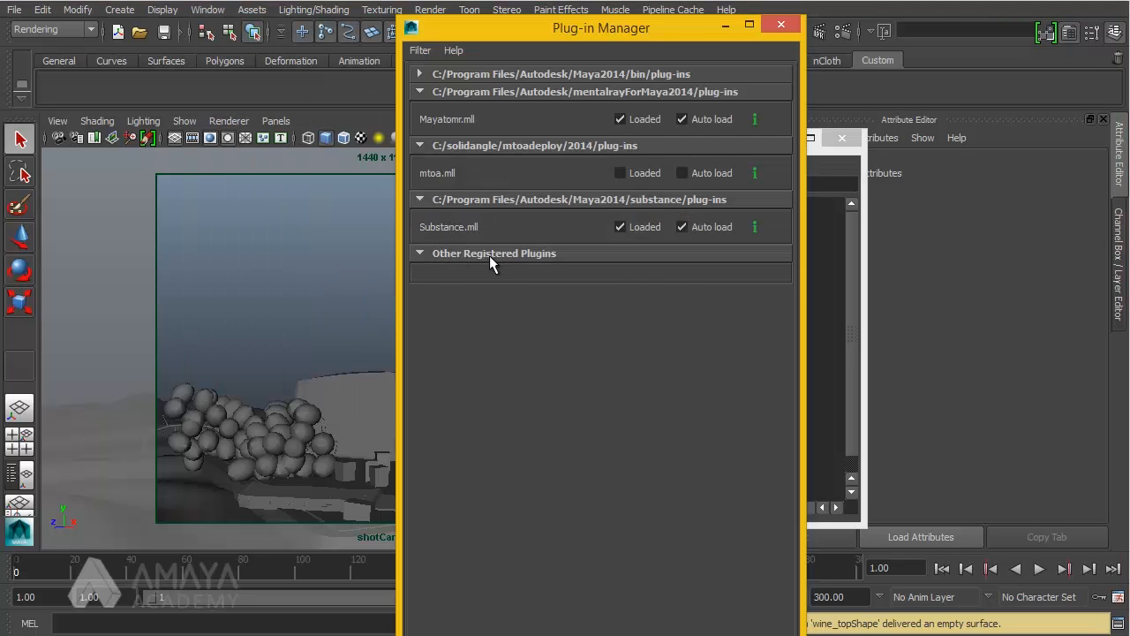
{"action": "left_click", "coordinate": [422, 74]}
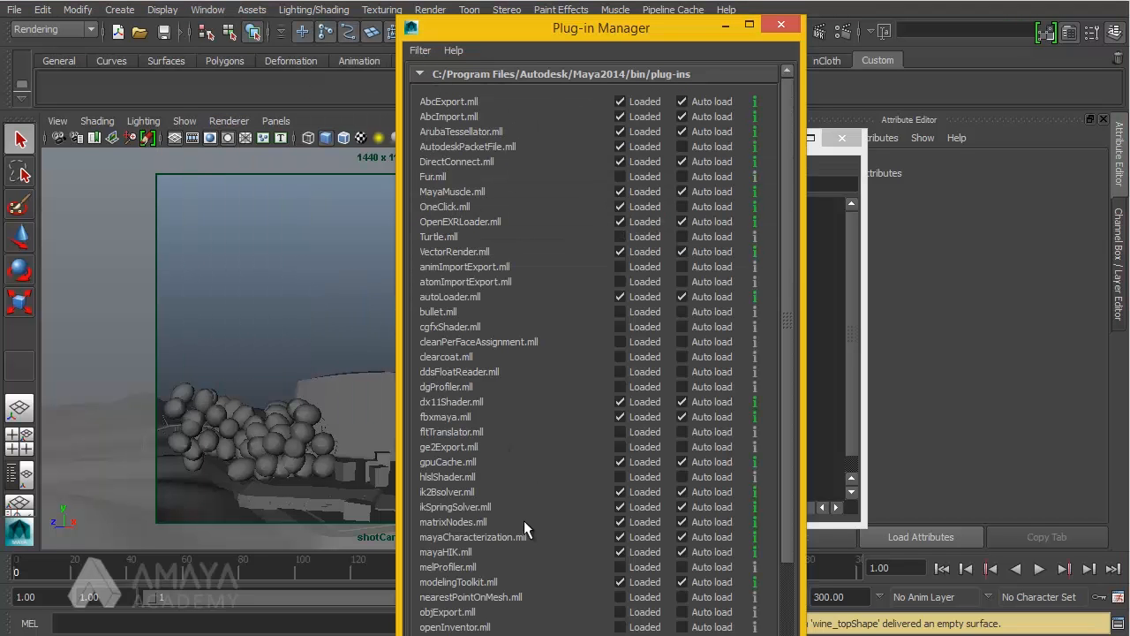
{"action": "left_click", "coordinate": [456, 74]}
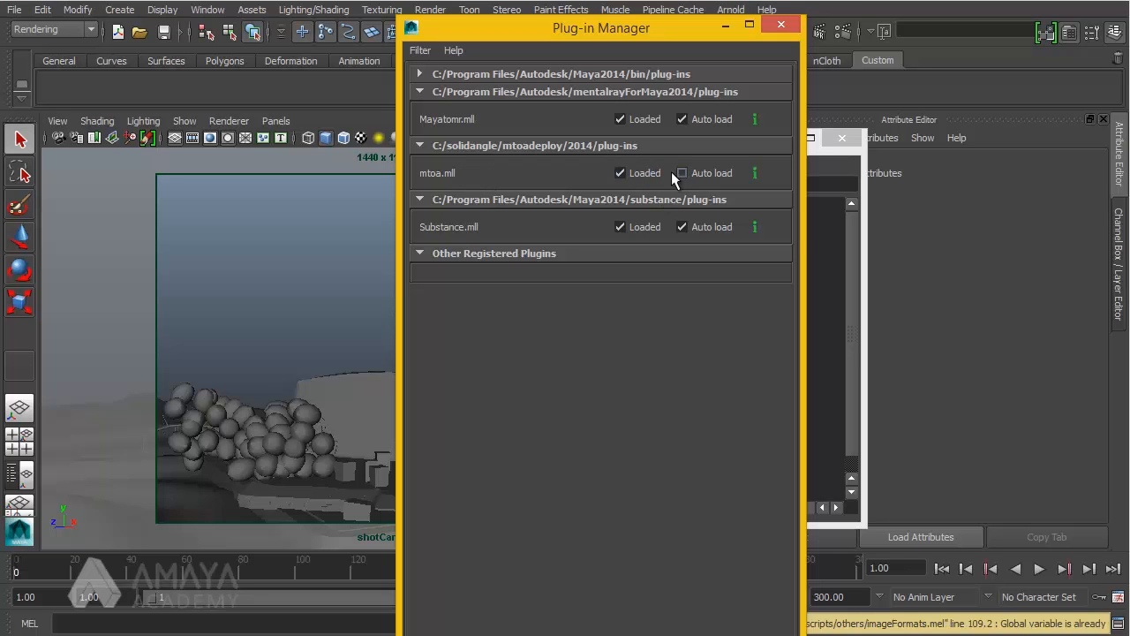
{"action": "left_click", "coordinate": [694, 173]}
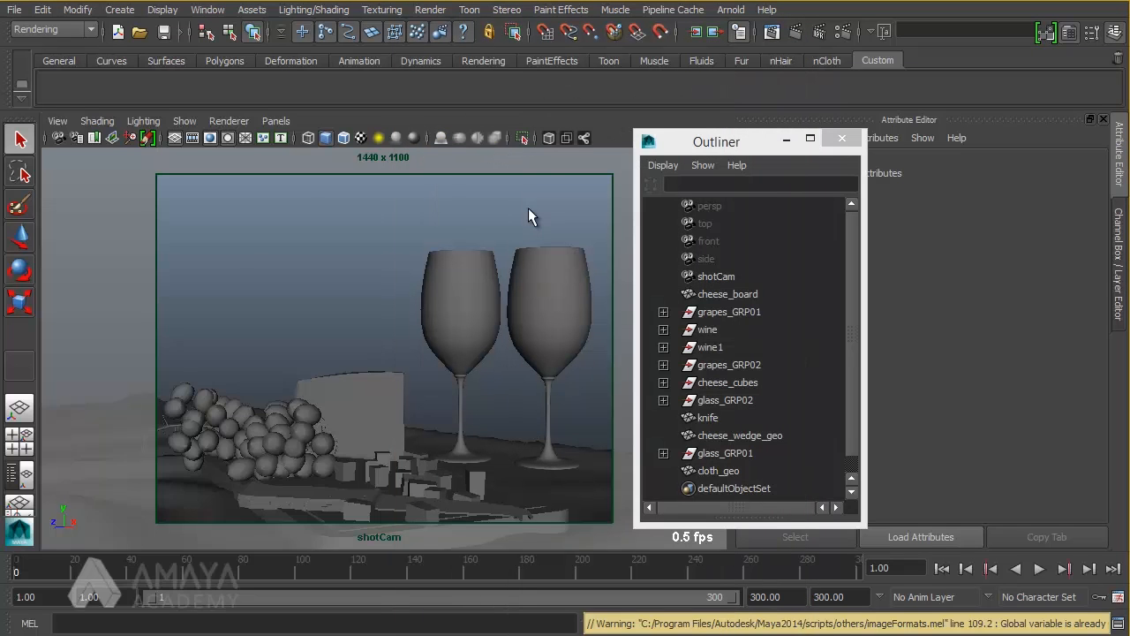
- Switch the renderer to Arnold Renderer, render the shotCam view and compare it with the stored Maya Software image
{"action": "left_click", "coordinate": [772, 31]}
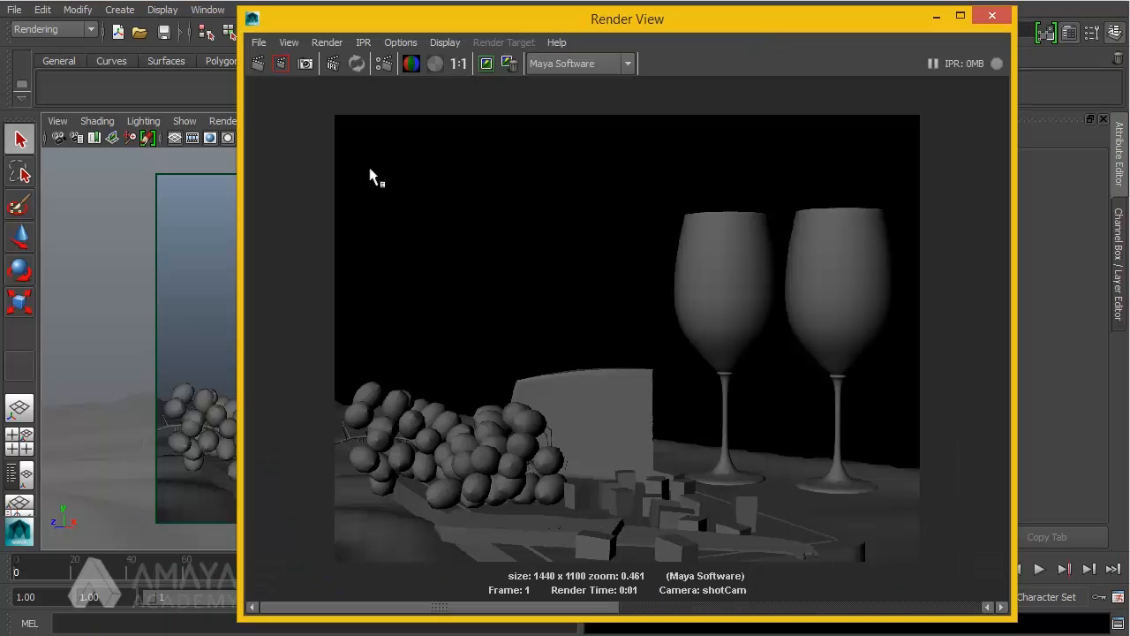
{"action": "left_click", "coordinate": [601, 64]}
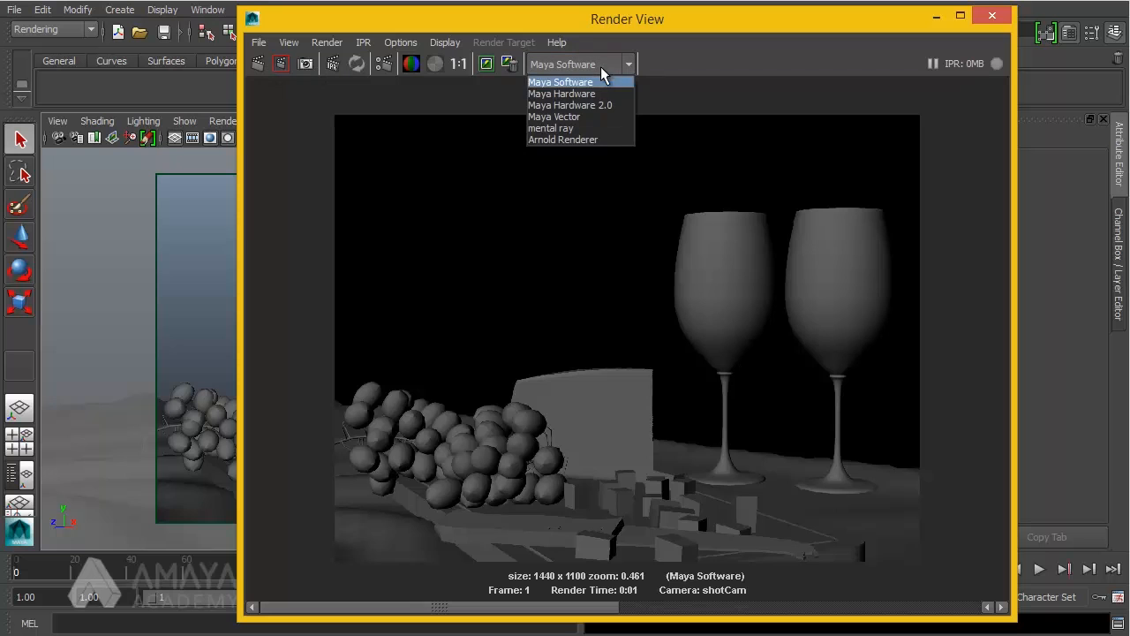
{"action": "left_click", "coordinate": [571, 140]}
{"action": "left_click", "coordinate": [255, 64]}
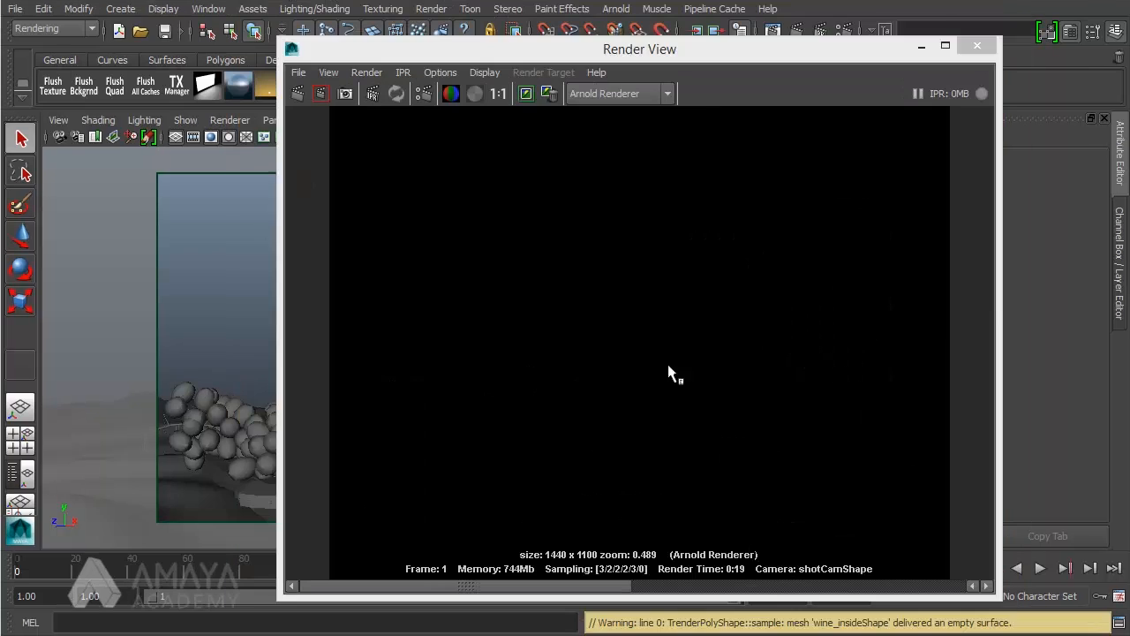
{"action": "left_click", "coordinate": [668, 365]}
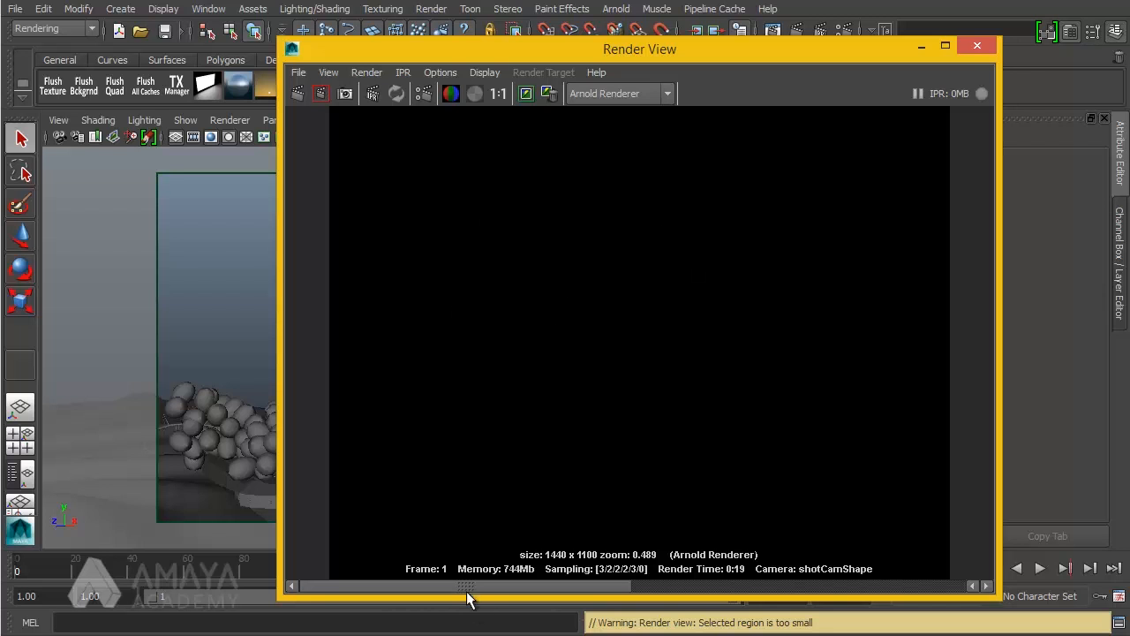
{"action": "left_click", "coordinate": [666, 586]}
{"action": "left_click", "coordinate": [413, 586]}
{"action": "left_click", "coordinate": [553, 345]}
- Set the render test resolution to 50% Settings (720x550) and close the Render View
{"action": "left_click", "coordinate": [442, 73]}
{"action": "mouse_move", "coordinate": [461, 134]}
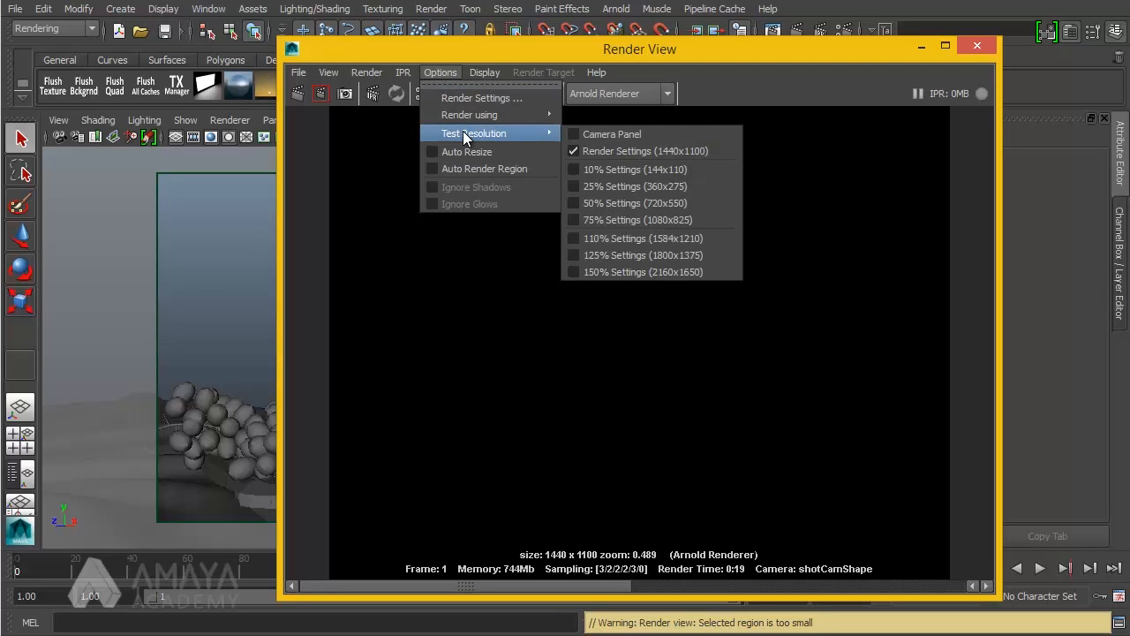
{"action": "left_click", "coordinate": [618, 203]}
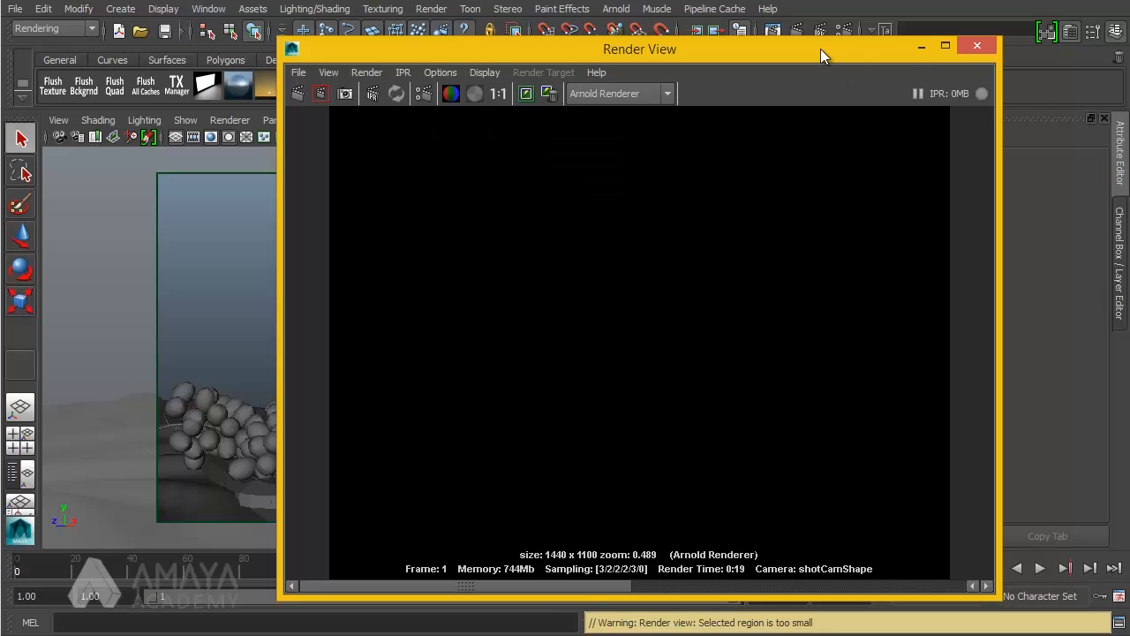
{"action": "left_click_drag", "start_coordinate": [805, 49], "coordinate": [847, 49]}
{"action": "left_click", "coordinate": [964, 50]}
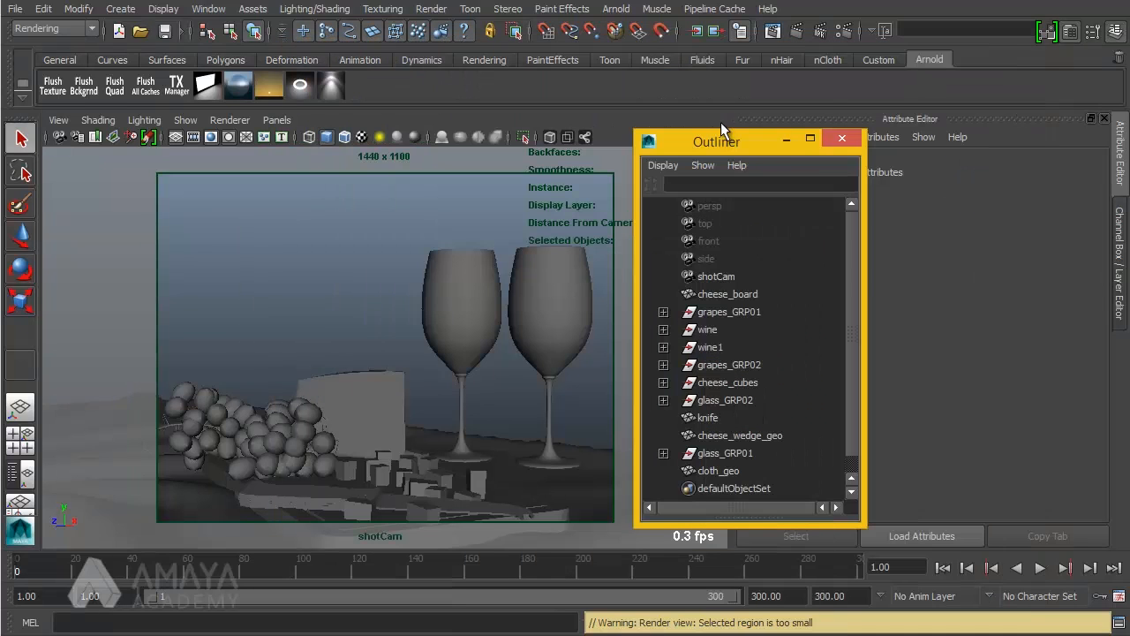
- Create an Arnold area light and minimize the Outliner to uncover the light's attributes
{"action": "left_click", "coordinate": [616, 10]}
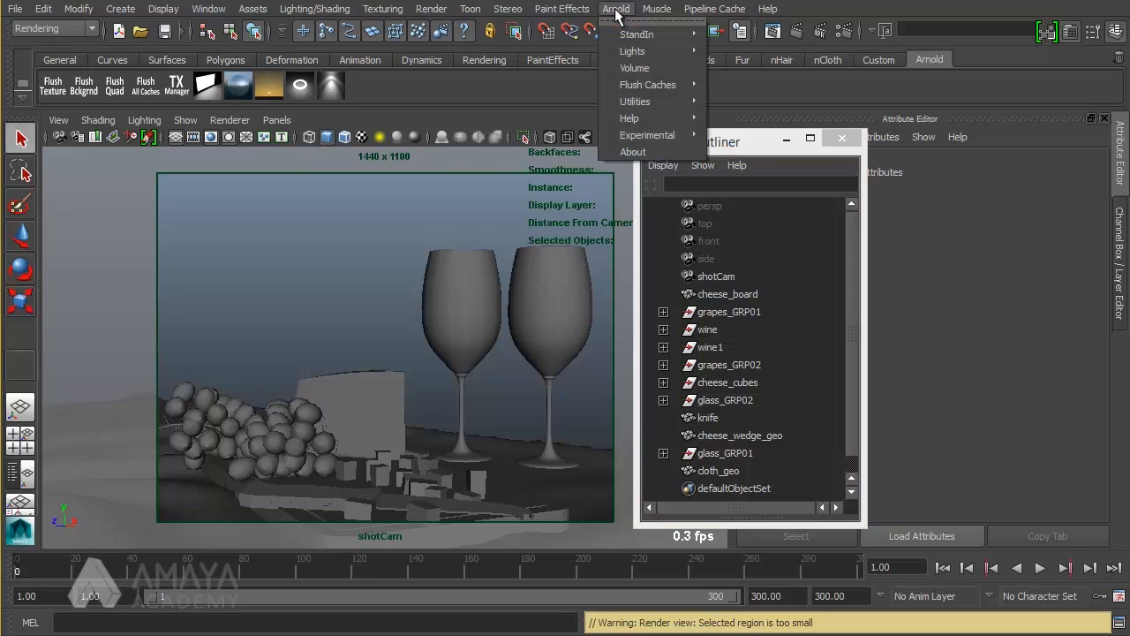
{"action": "mouse_move", "coordinate": [636, 53]}
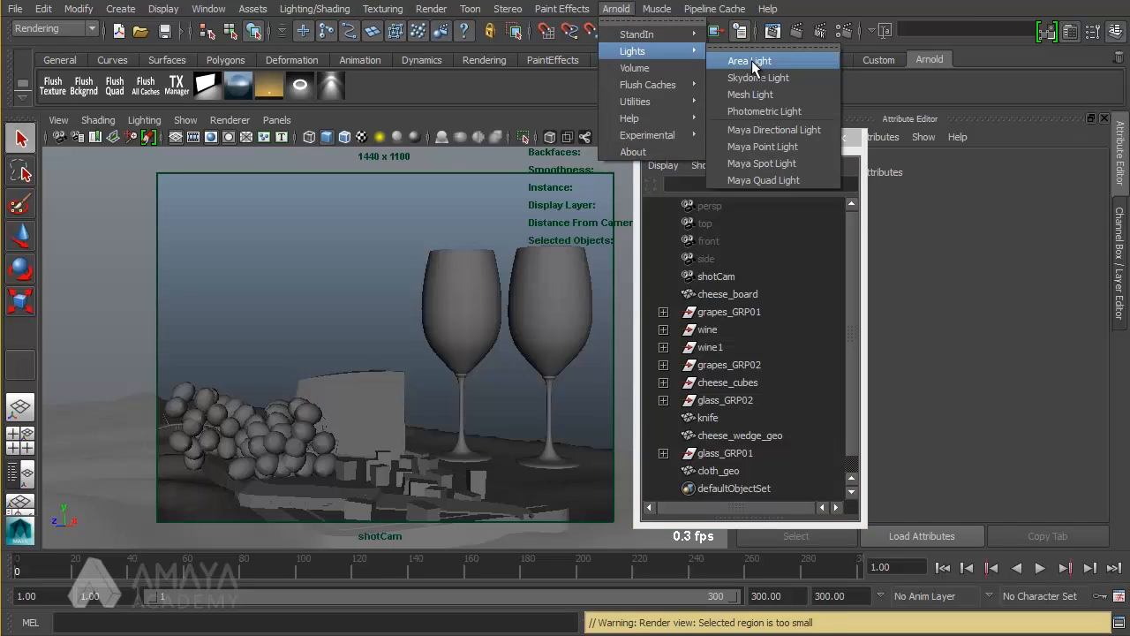
{"action": "left_click", "coordinate": [749, 61]}
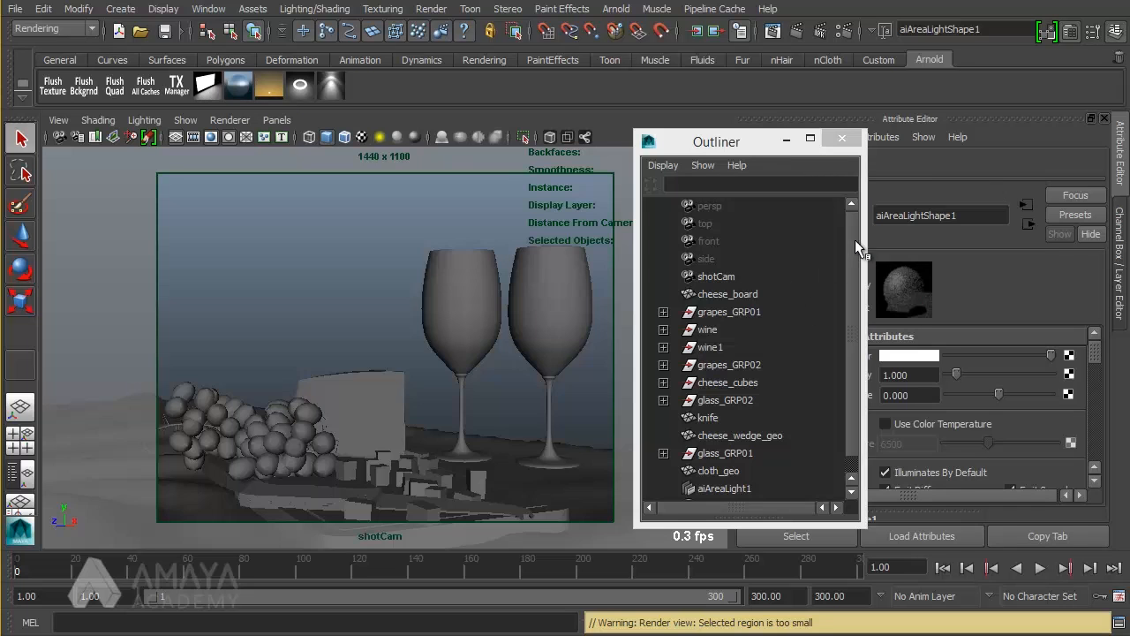
{"action": "left_click_drag", "start_coordinate": [854, 239], "coordinate": [858, 301]}
{"action": "left_click", "coordinate": [787, 140]}
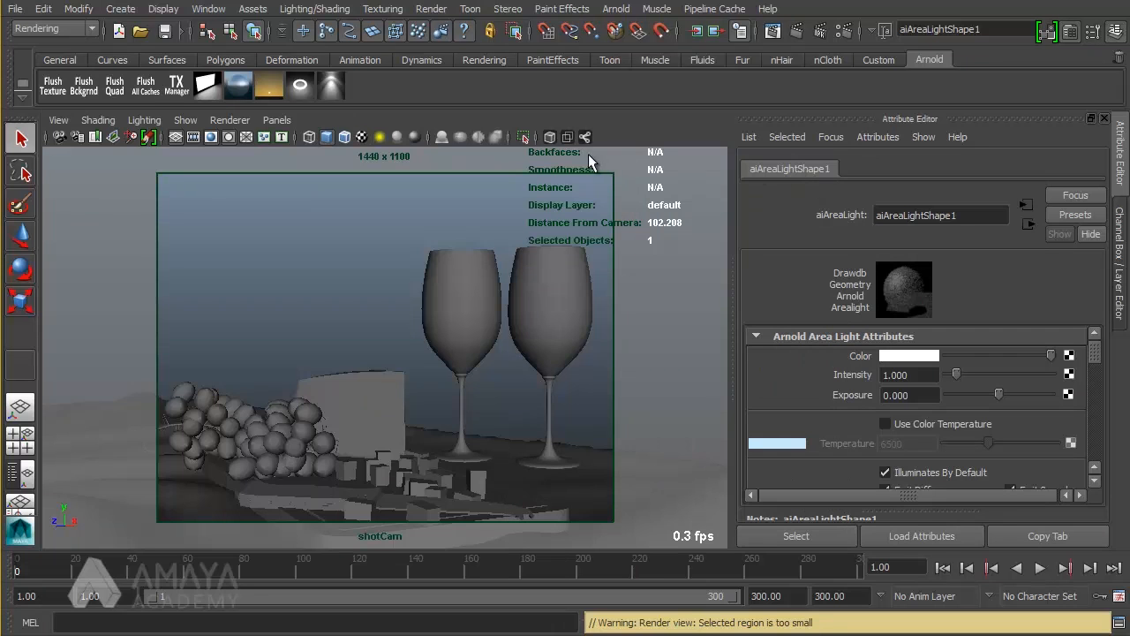
- Look through the selected area light and aim it down at the glasses and food on the cloth
{"action": "left_click", "coordinate": [277, 120]}
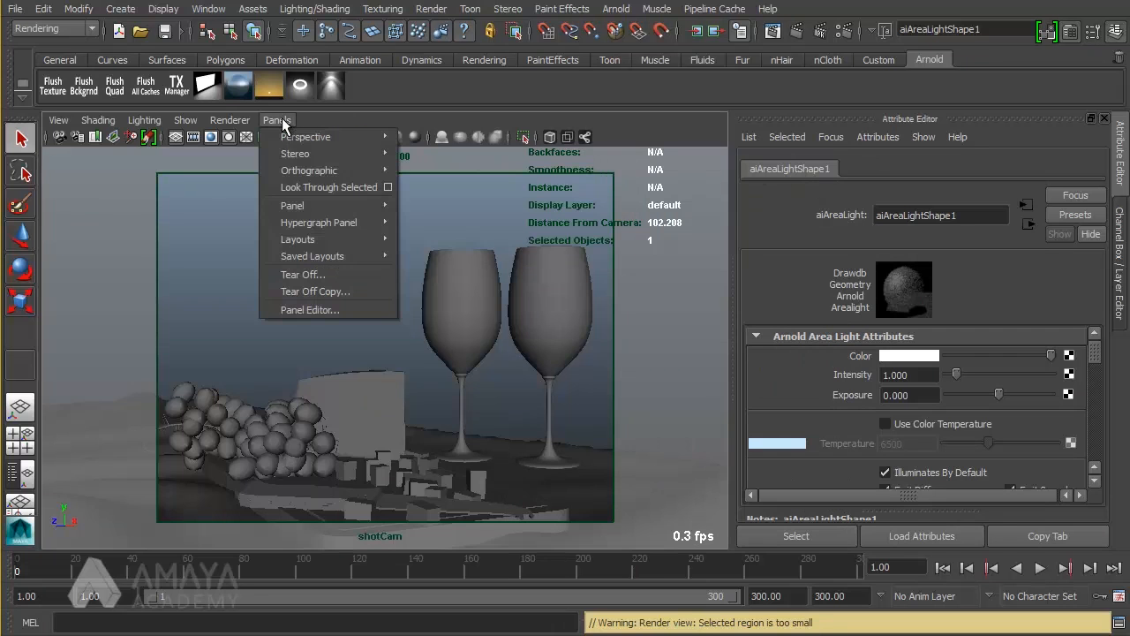
{"action": "left_click", "coordinate": [306, 188]}
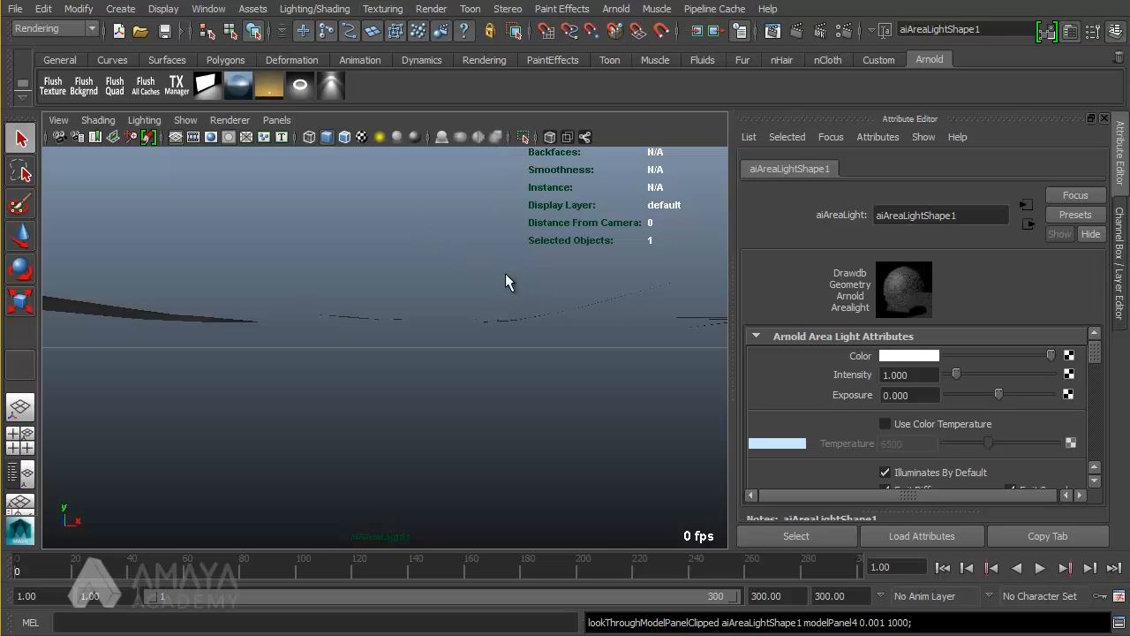
{"action": "left_click_drag", "start_coordinate": [535, 264], "coordinate": [435, 289], "text": "alt"}
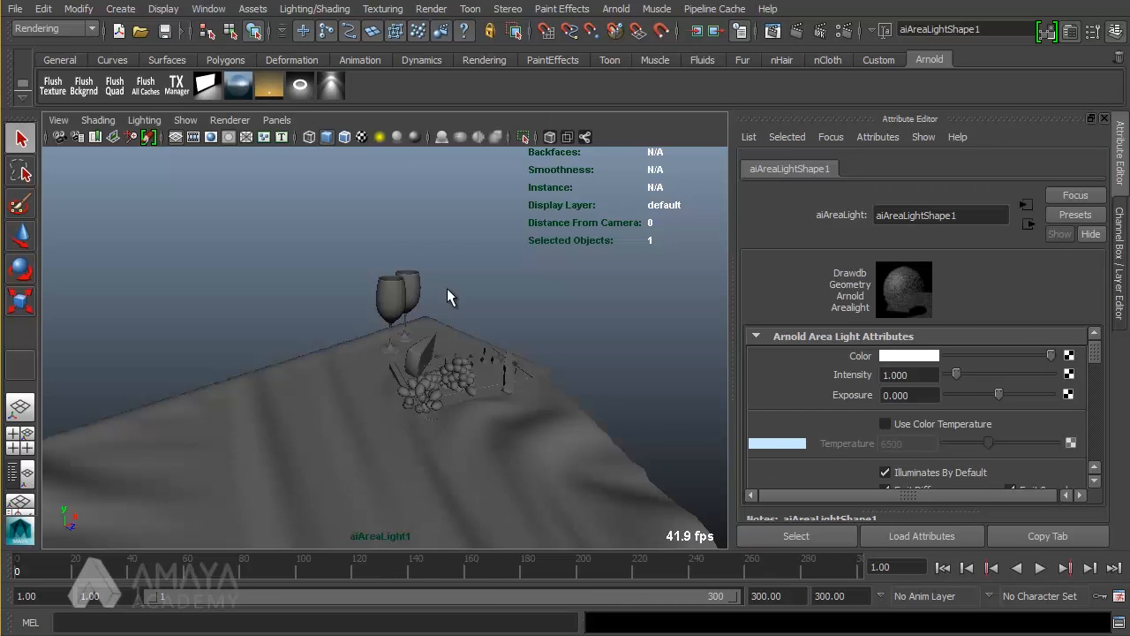
- Swing the area light around the still life until it faces the glasses, grapes and cheese board from the side
{"action": "left_click_drag", "start_coordinate": [515, 314], "coordinate": [580, 383], "text": "alt"}
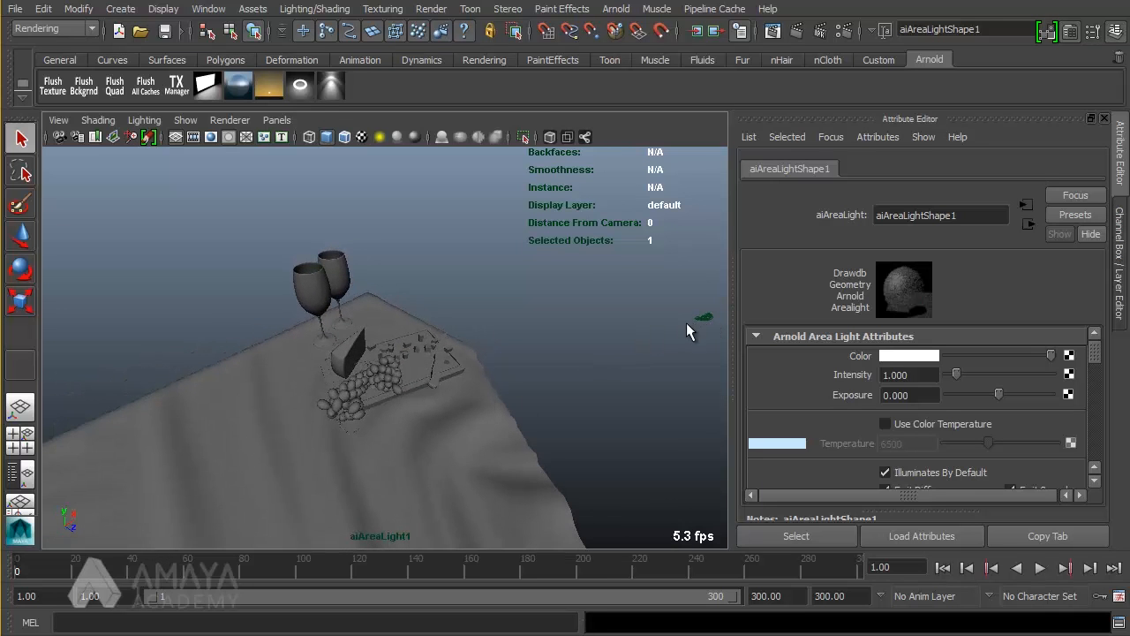
{"action": "left_click_drag", "start_coordinate": [369, 388], "coordinate": [421, 366], "text": "alt"}
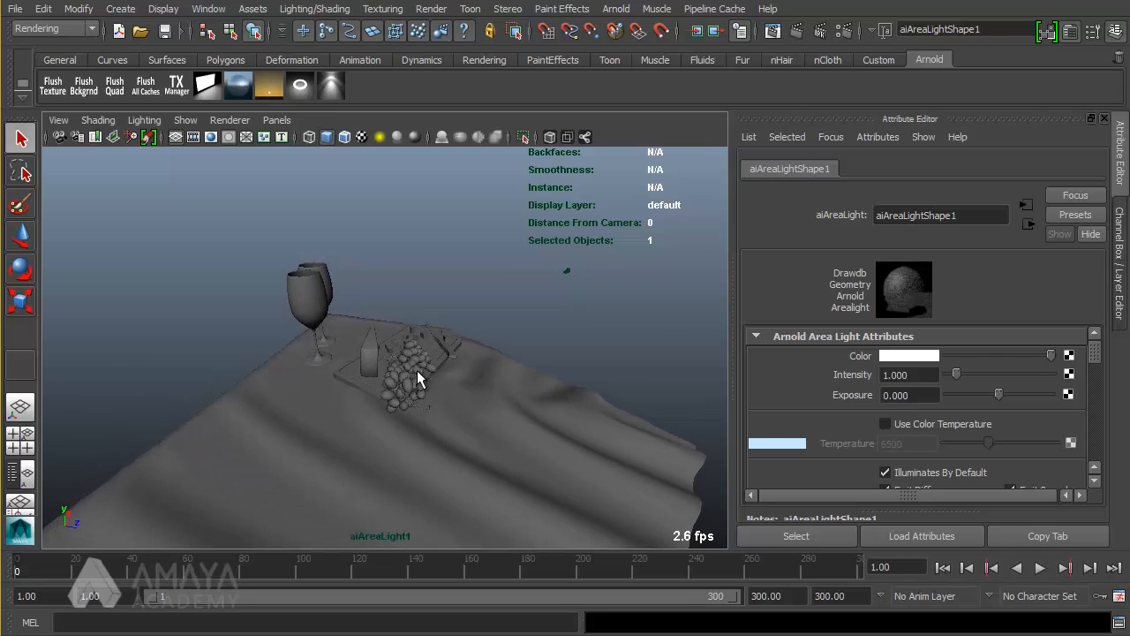
{"action": "left_click_drag", "start_coordinate": [420, 383], "coordinate": [420, 383], "text": "alt"}
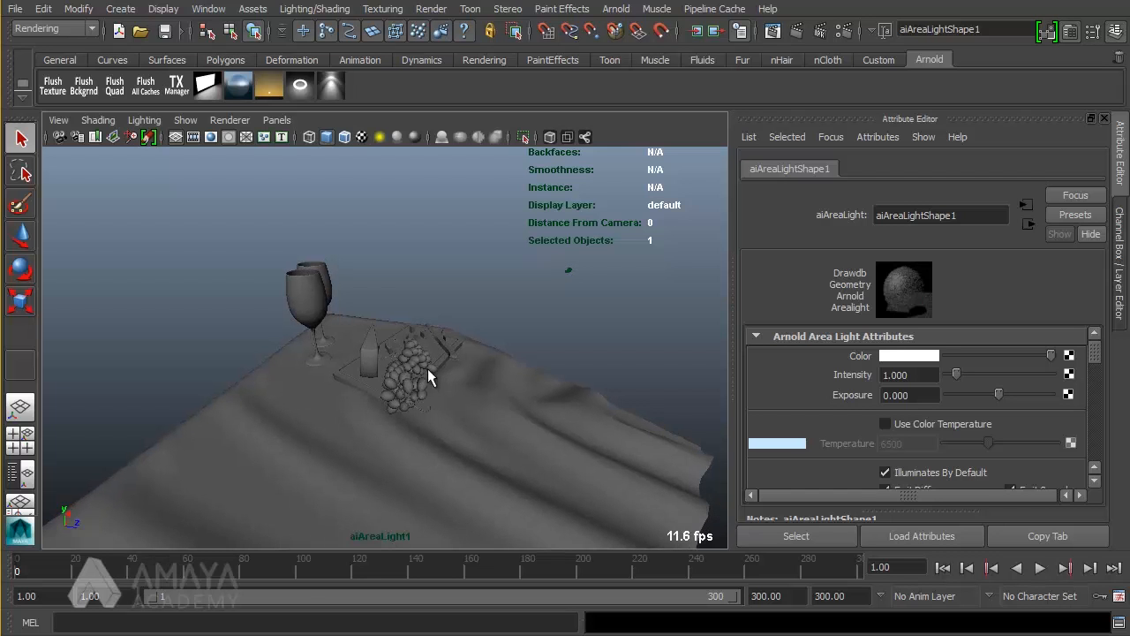
- Return the viewport to the shotCam camera and render its view with Arnold
{"action": "left_click", "coordinate": [276, 121]}
{"action": "mouse_move", "coordinate": [335, 136]}
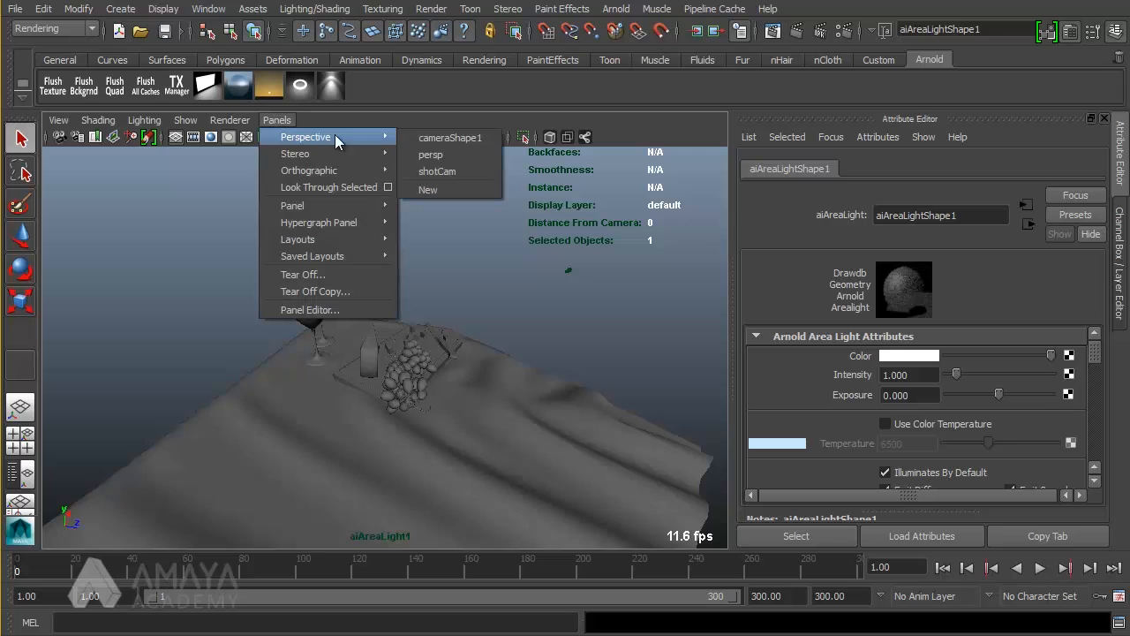
{"action": "left_click", "coordinate": [435, 171]}
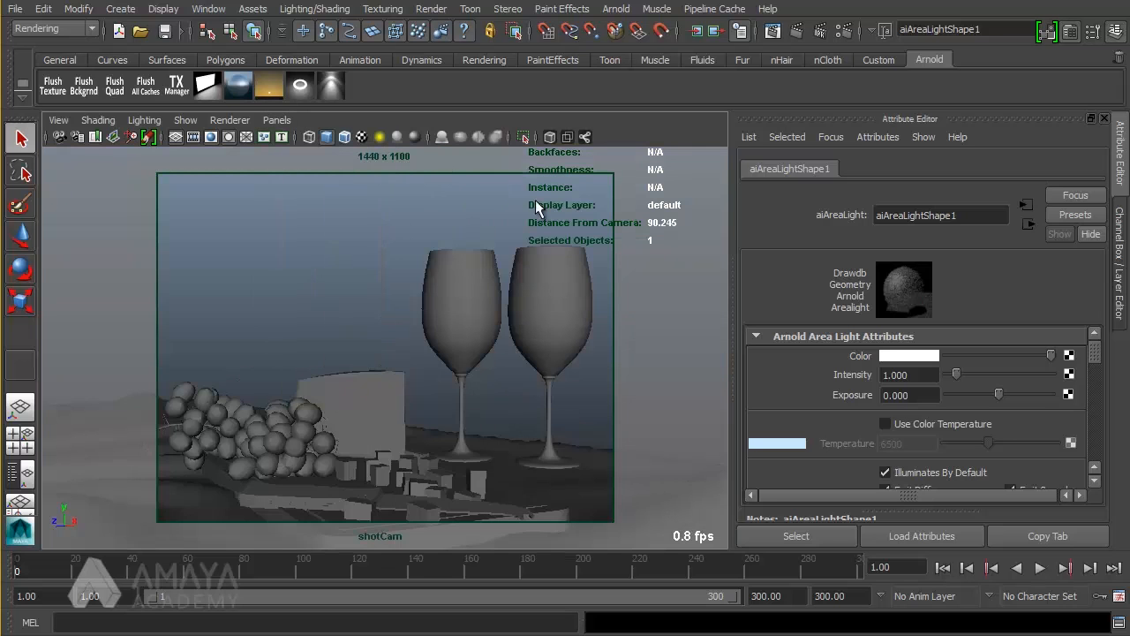
{"action": "left_click", "coordinate": [772, 31]}
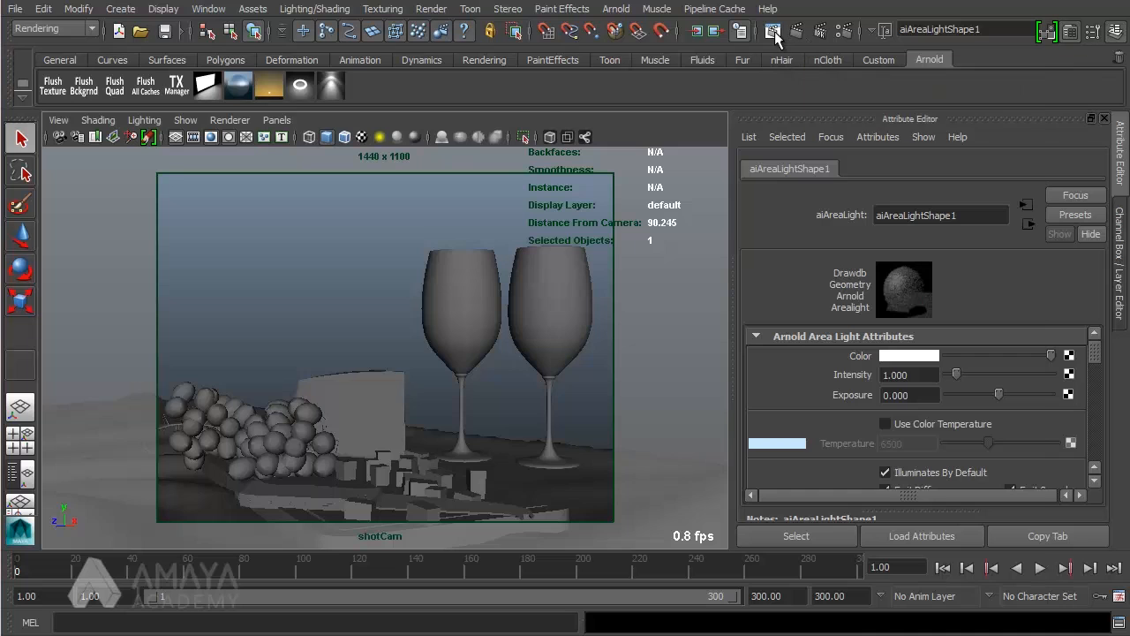
{"action": "left_click", "coordinate": [336, 96]}
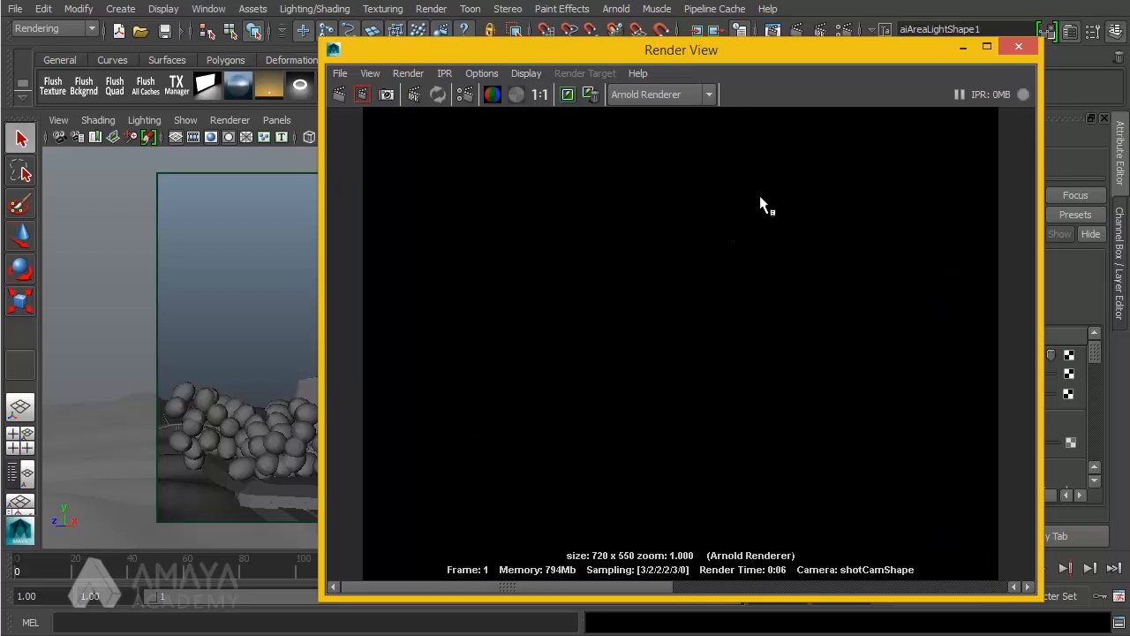
- Inspect the alpha channel of the dark render and minimize the Render View
{"action": "left_click_drag", "start_coordinate": [756, 53], "coordinate": [566, 40]}
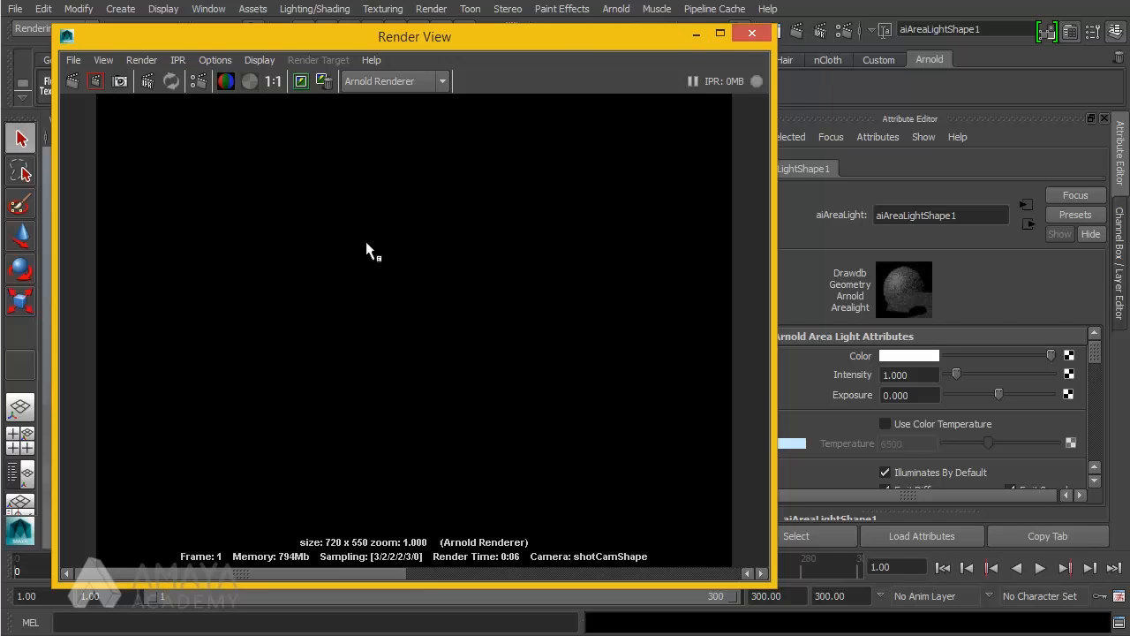
{"action": "left_click", "coordinate": [250, 81]}
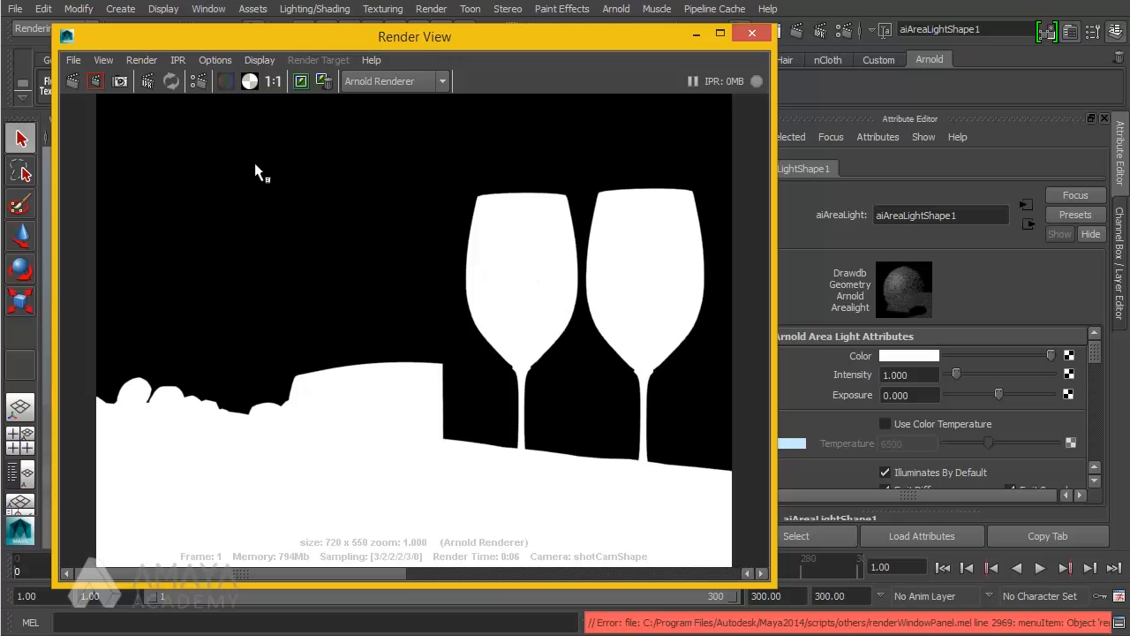
{"action": "left_click", "coordinate": [249, 81]}
{"action": "left_click", "coordinate": [698, 35]}
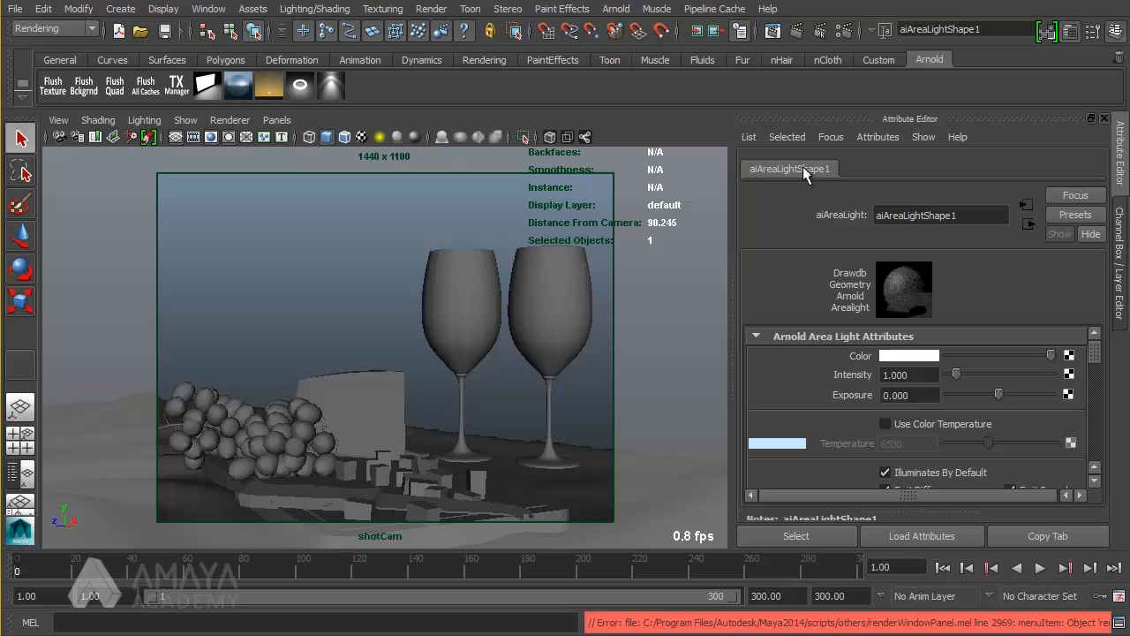
- Select aiAreaLight1 in the Outliner to load its light attributes, and start an IPR render
{"action": "left_click", "coordinate": [203, 9]}
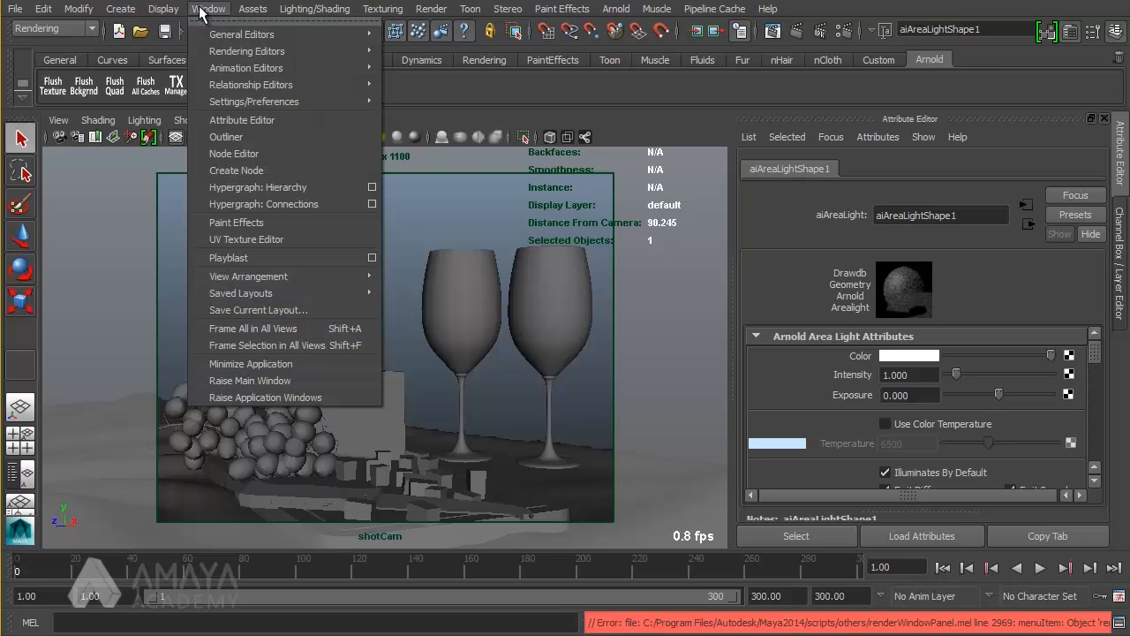
{"action": "left_click", "coordinate": [224, 136]}
{"action": "scroll", "coordinate": [730, 455], "scroll_direction": "up", "scroll_amount": 1}
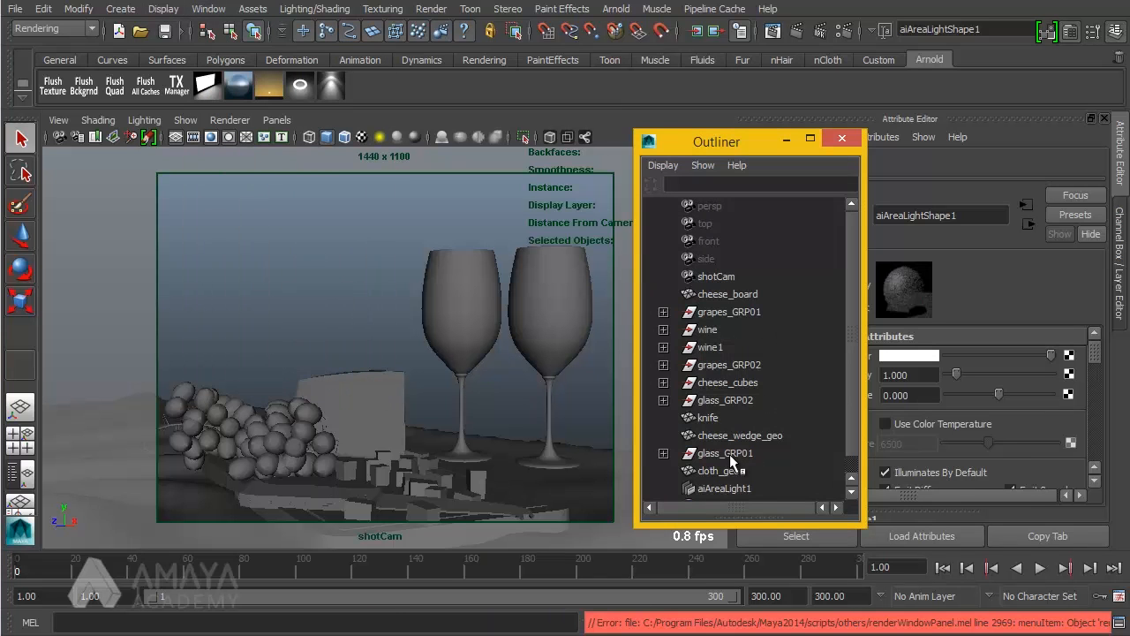
{"action": "left_click", "coordinate": [719, 486]}
{"action": "left_click", "coordinate": [789, 139]}
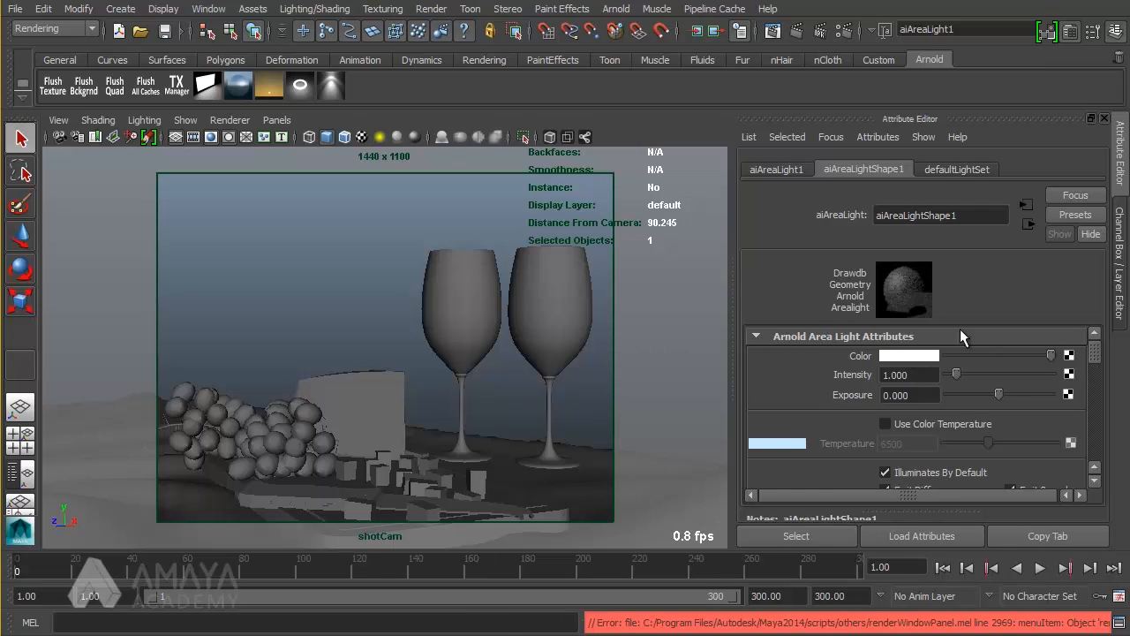
{"action": "left_click", "coordinate": [819, 28]}
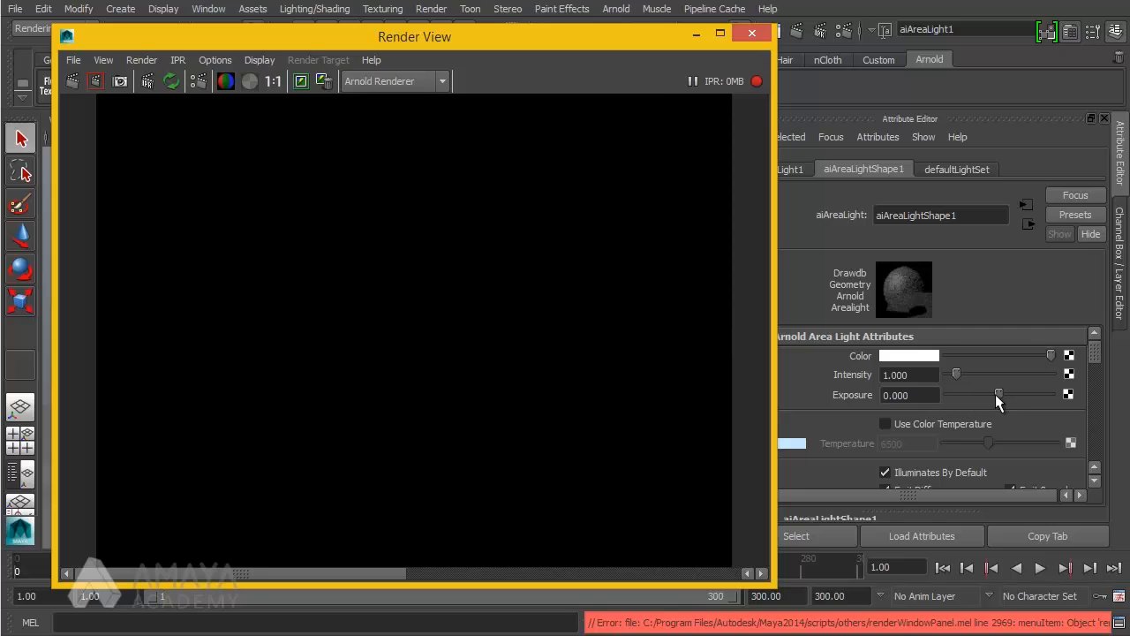
- Raise the area light's exposure to 10 and on to 15 in the live IPR render
{"action": "left_click_drag", "start_coordinate": [999, 395], "coordinate": [1044, 402]}
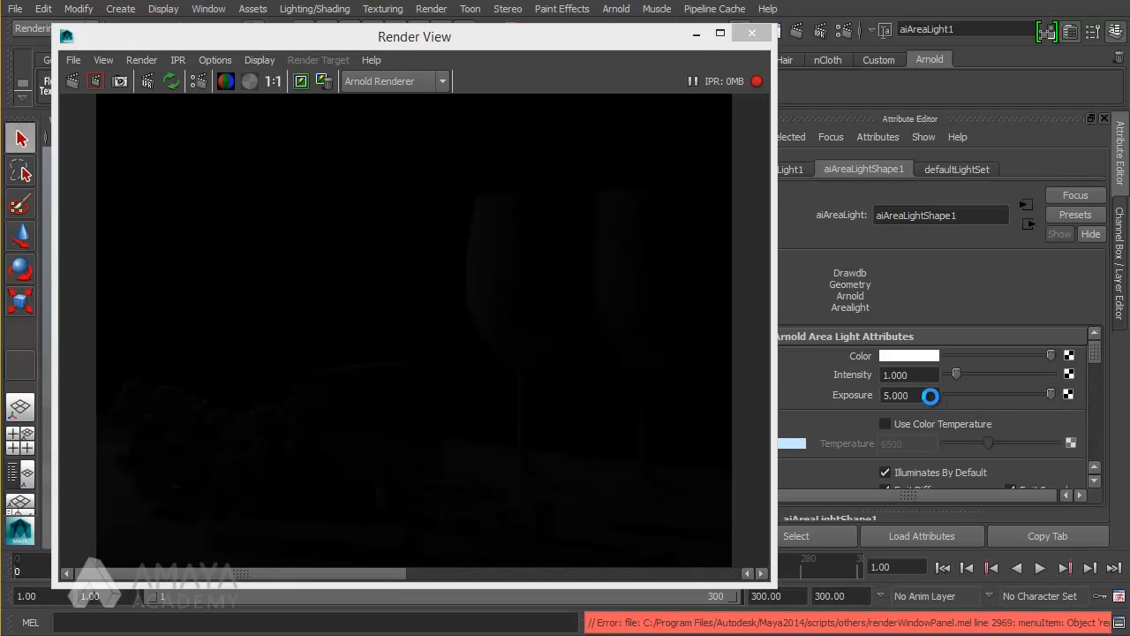
{"action": "left_click", "coordinate": [930, 395]}
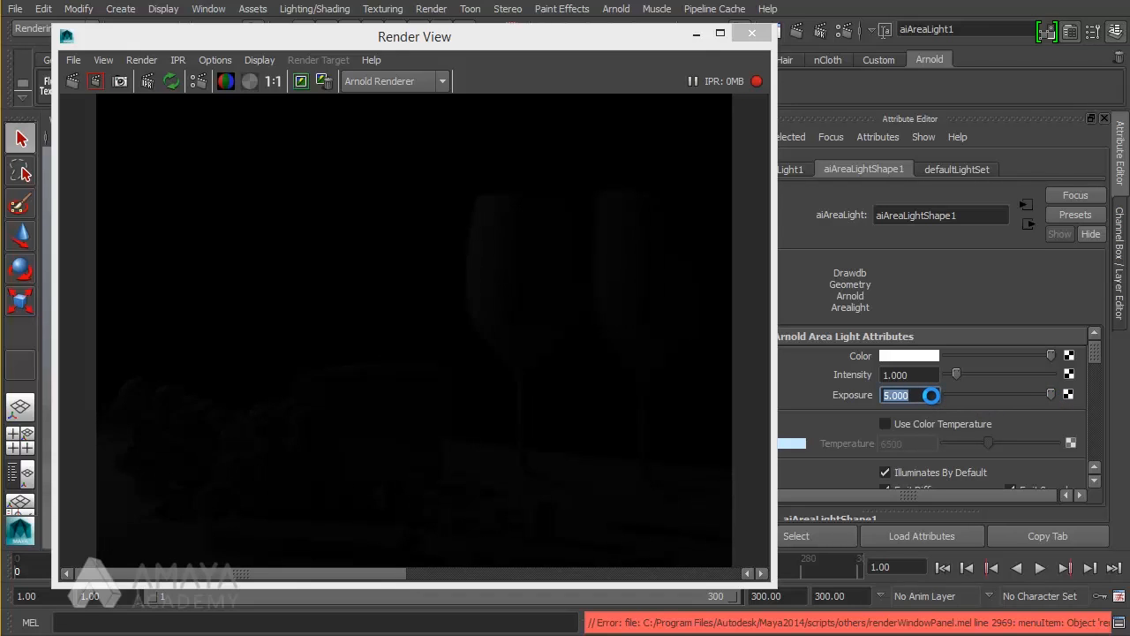
{"action": "type", "text": "10"}
{"action": "key", "text": "Return"}
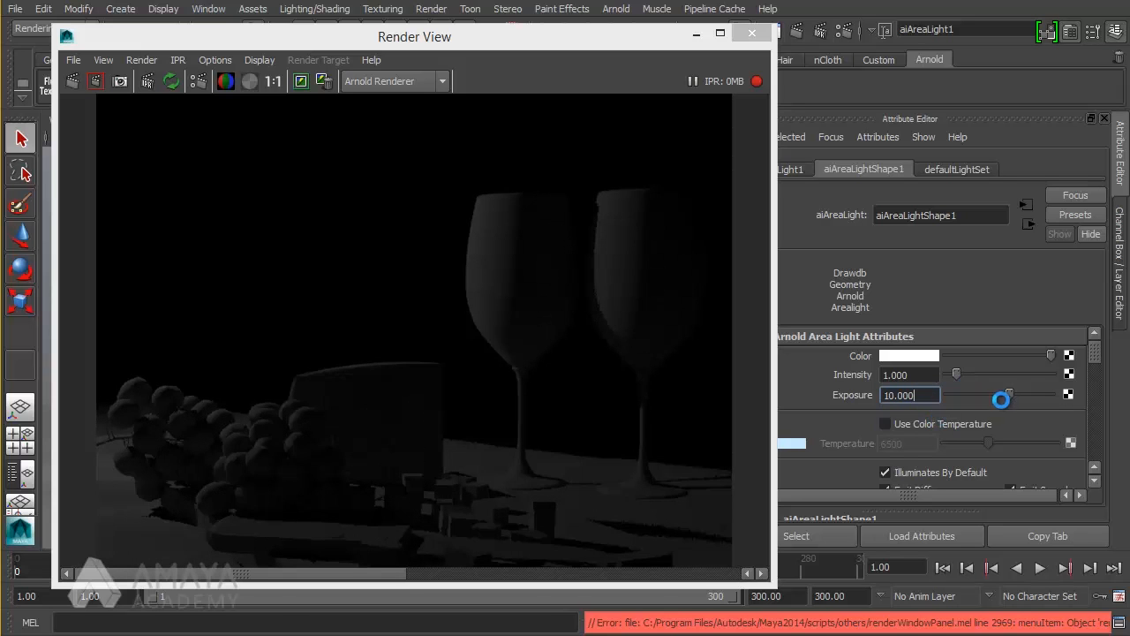
{"action": "left_click_drag", "start_coordinate": [1013, 395], "coordinate": [1027, 395]}
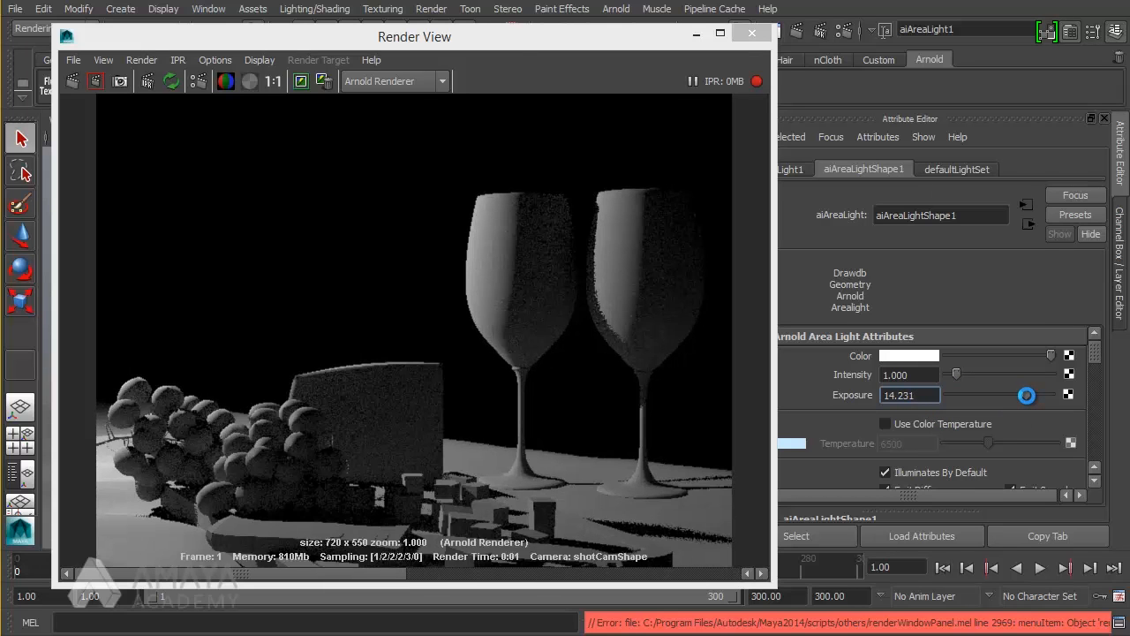
{"action": "double_click", "coordinate": [933, 395]}
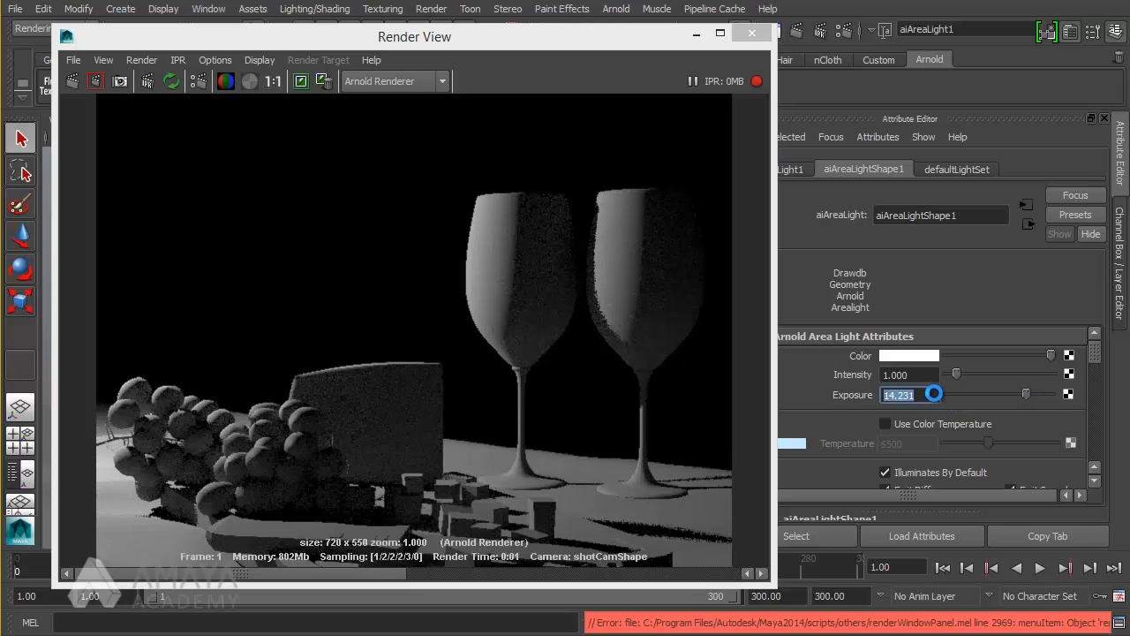
{"action": "type", "text": "15"}
{"action": "key", "text": "Return"}
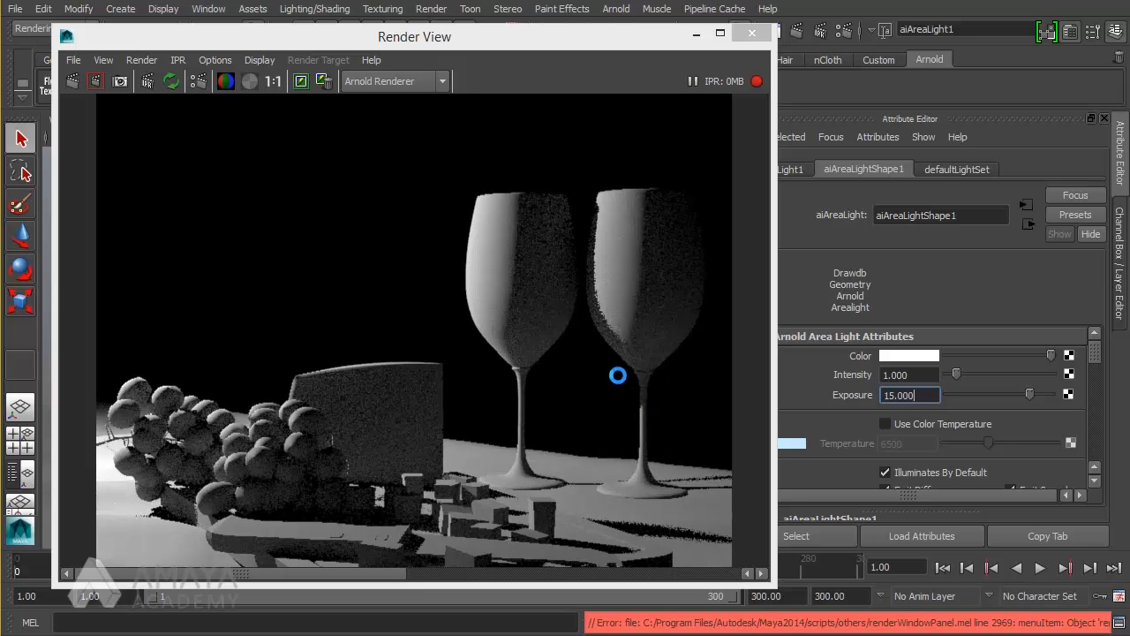
- Try an intensity of 15 with an exposure of 1 on the area light
{"action": "double_click", "coordinate": [925, 375]}
{"action": "type", "text": "15"}
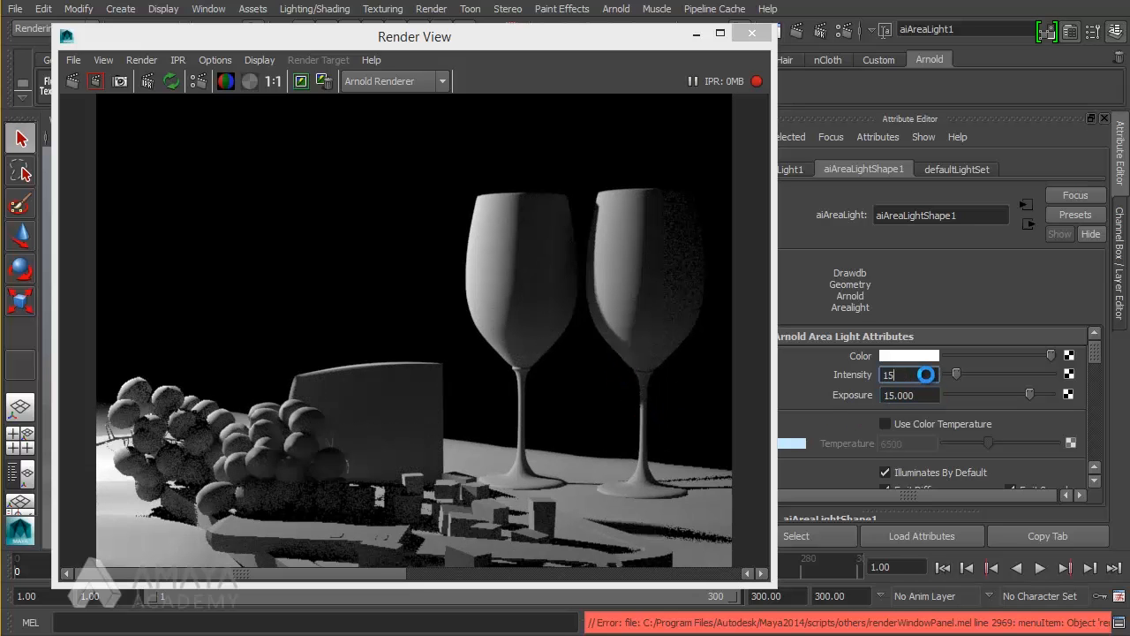
{"action": "key", "text": "Return"}
{"action": "double_click", "coordinate": [918, 393]}
{"action": "type", "text": "1"}
{"action": "key", "text": "Return"}
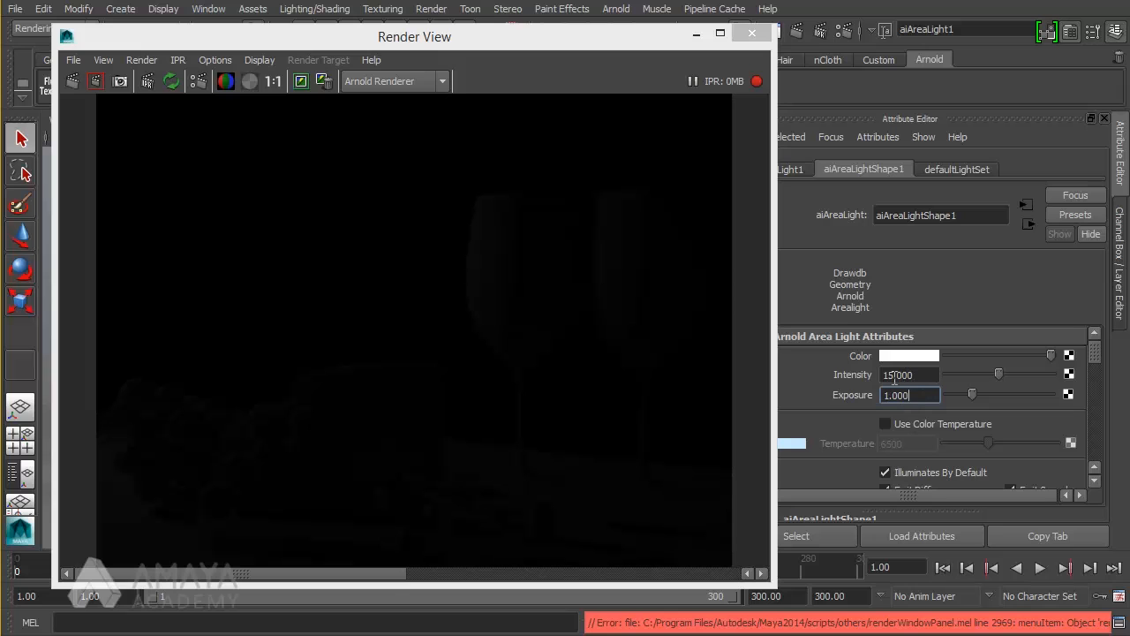
- Restore the area light's intensity to 1 and its exposure to 15
{"action": "left_click", "coordinate": [927, 376]}
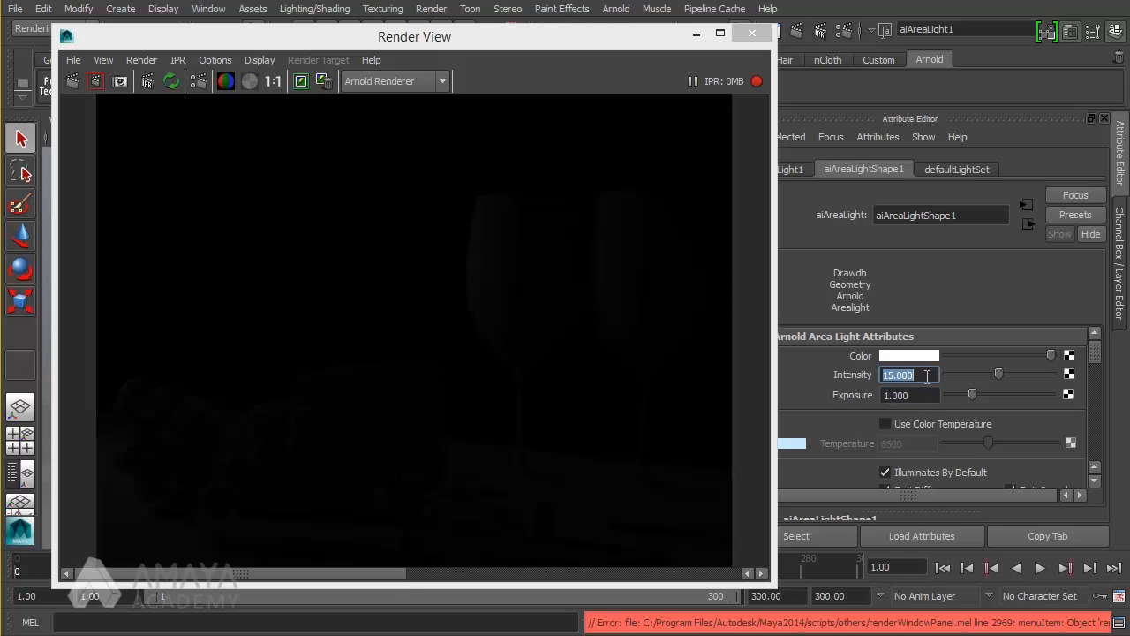
{"action": "type", "text": "1"}
{"action": "key", "text": "Return"}
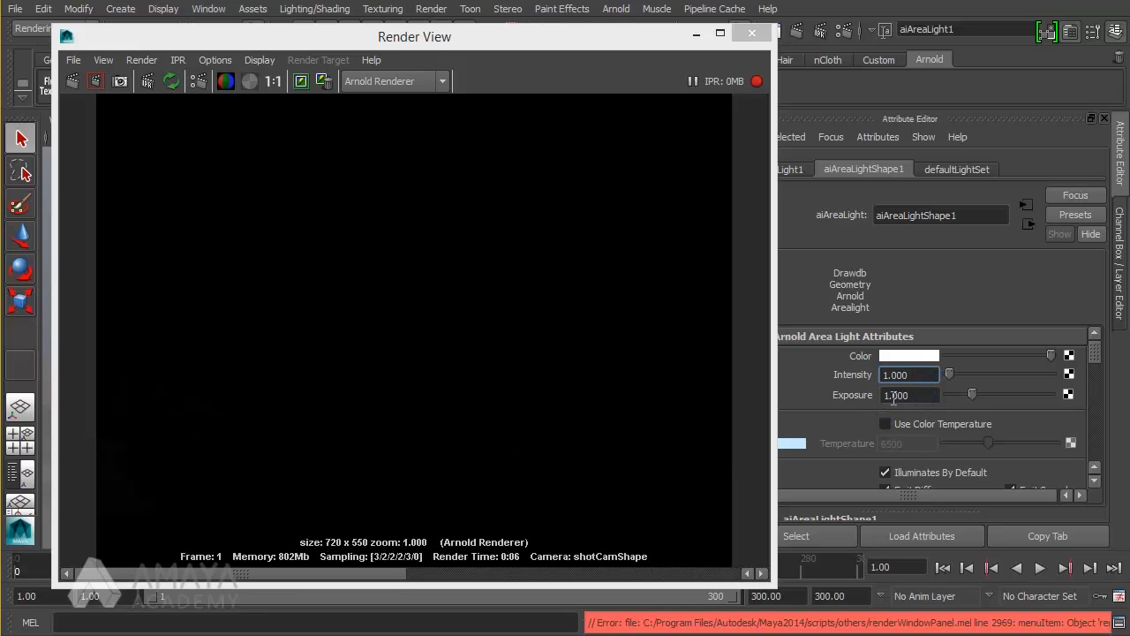
{"action": "left_click", "coordinate": [923, 395]}
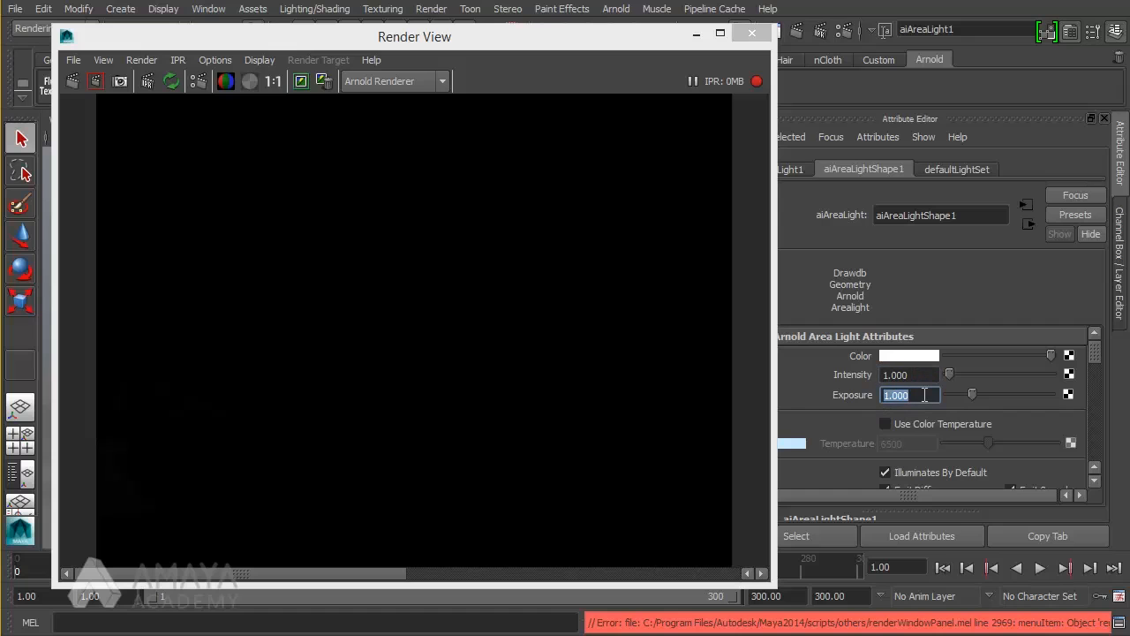
{"action": "type", "text": "15"}
{"action": "key", "text": "Return"}
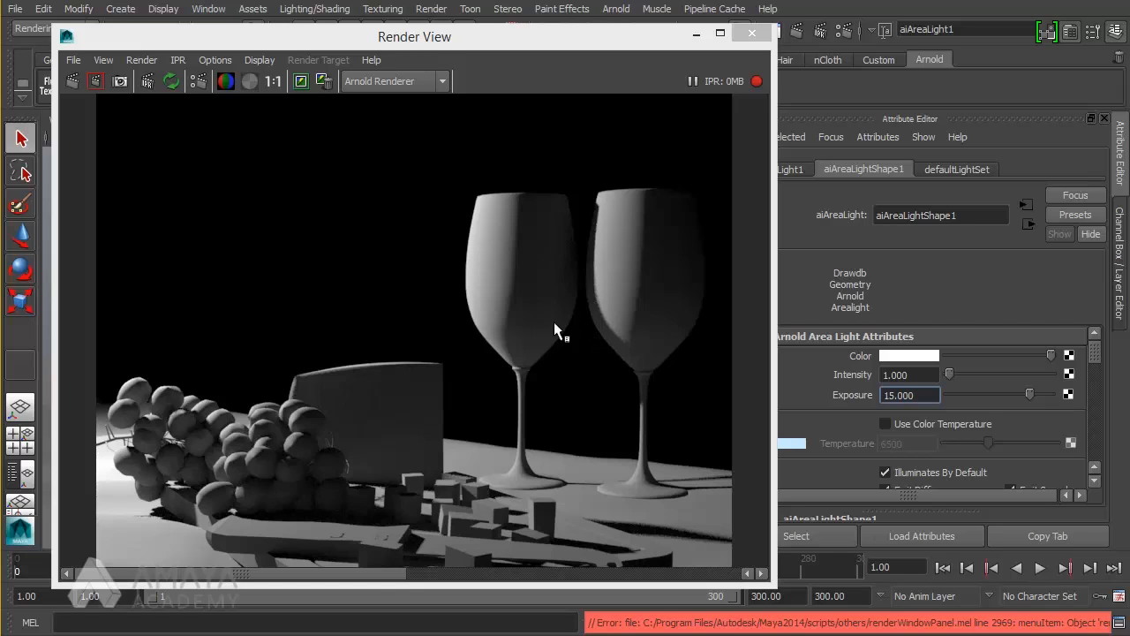
- Store the current IPR image, compare it with the earlier renders, and move the Render View clear of the light's attributes
{"action": "left_click", "coordinate": [301, 77]}
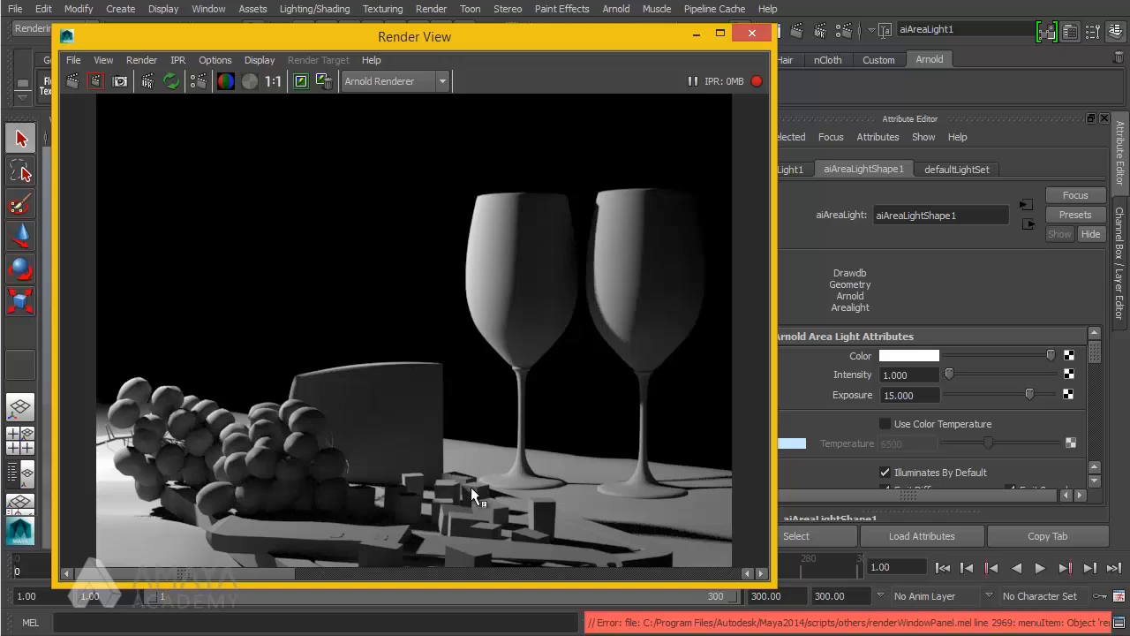
{"action": "left_click_drag", "start_coordinate": [257, 574], "coordinate": [439, 576]}
{"action": "mouse_move", "coordinate": [669, 590]}
{"action": "left_mouse_down"}
{"action": "mouse_move", "coordinate": [697, 597]}
{"action": "mouse_move", "coordinate": [200, 580]}
{"action": "left_mouse_up"}
{"action": "left_click_drag", "start_coordinate": [564, 35], "coordinate": [530, 36]}
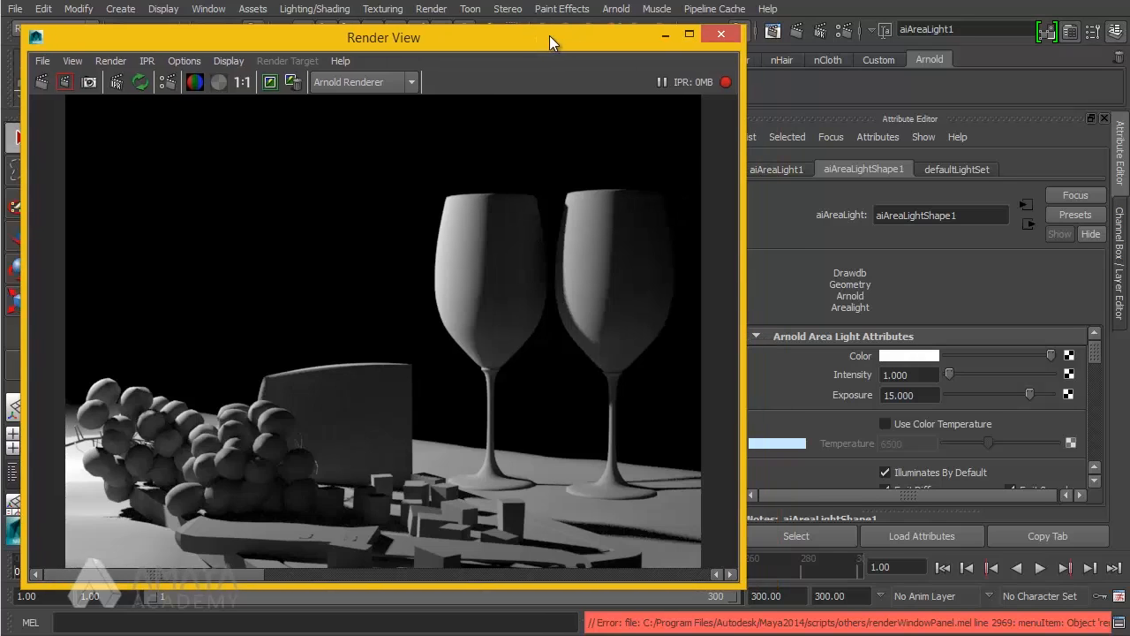
- Scale the area light's transform to 30 on the X, Y and Z axes
{"action": "left_click", "coordinate": [777, 169]}
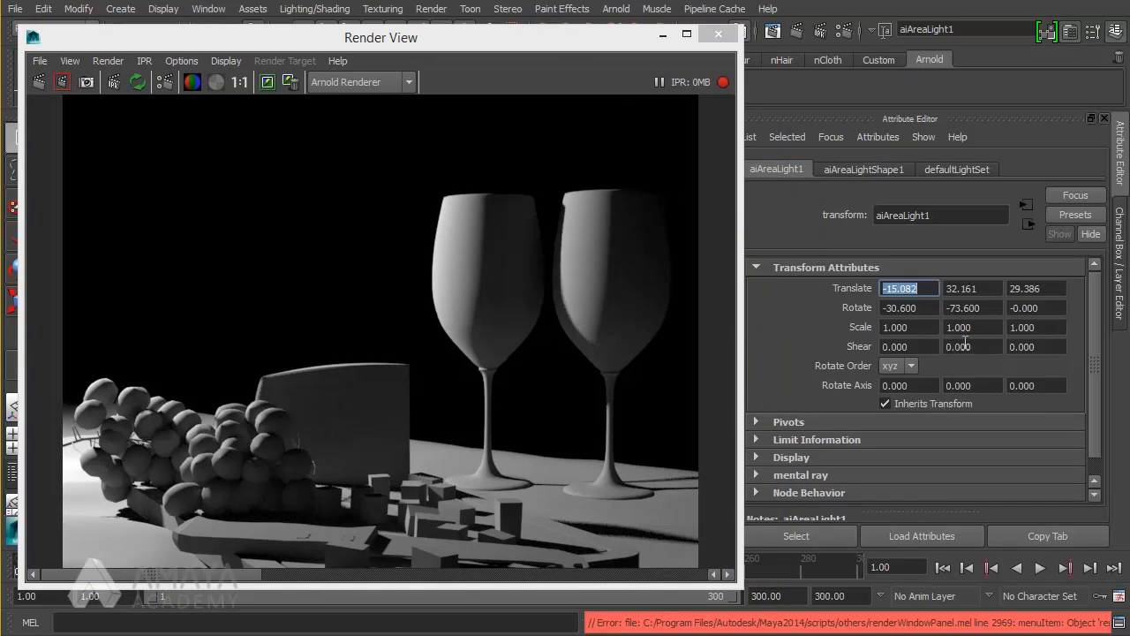
{"action": "left_click", "coordinate": [929, 327]}
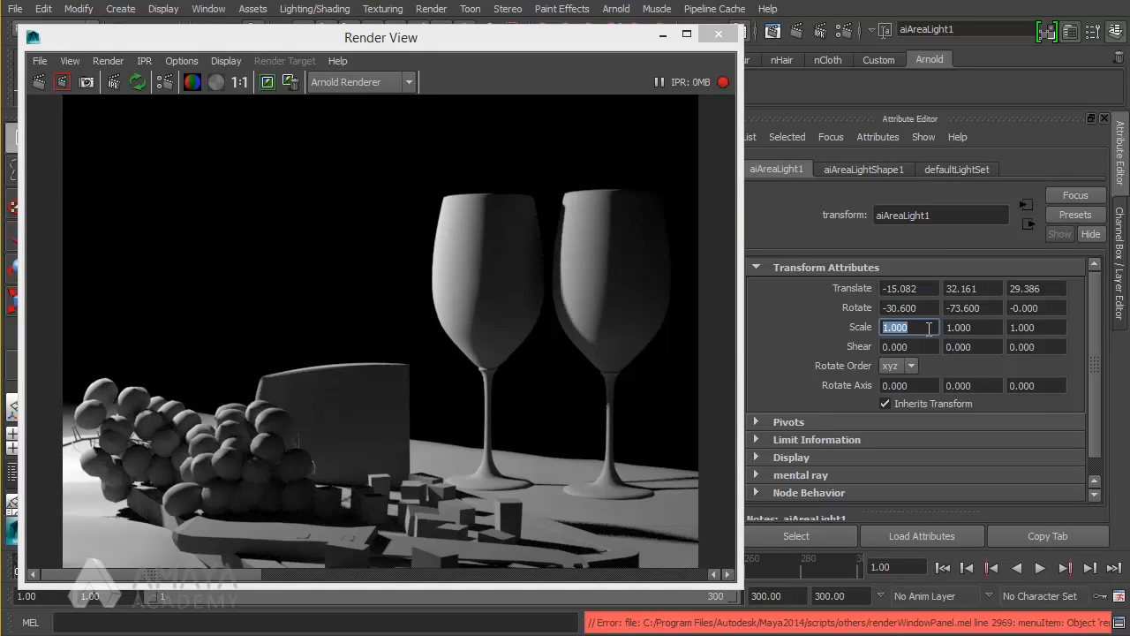
{"action": "type", "text": "30"}
{"action": "key", "text": "Tab"}
{"action": "type", "text": "30"}
{"action": "key", "text": "Tab"}
{"action": "type", "text": "30"}
{"action": "key", "text": "Return"}
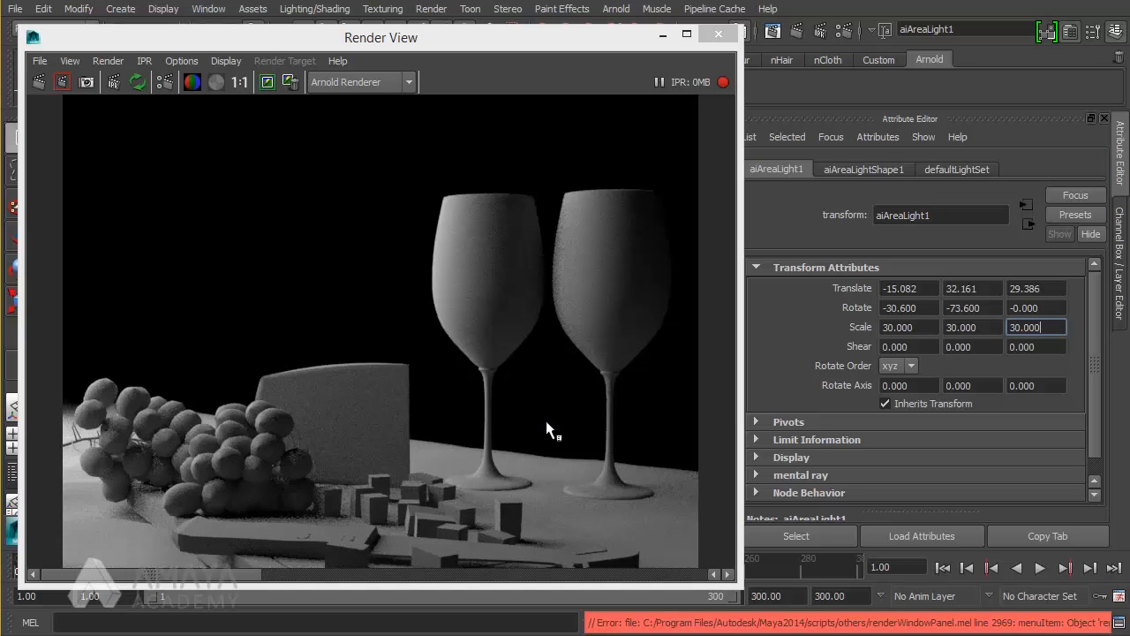
- Compare the soft shadows of the scaled light with the stored render, and review the light's exposure and transform values
{"action": "left_click", "coordinate": [138, 570]}
{"action": "left_click", "coordinate": [280, 572]}
{"action": "left_click", "coordinate": [189, 570]}
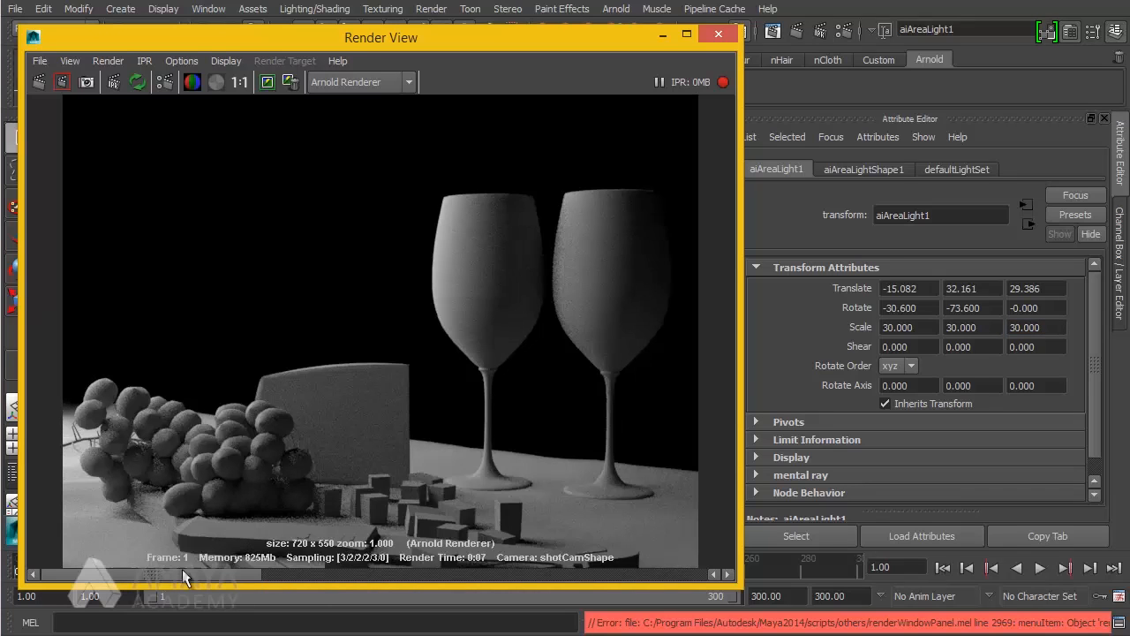
{"action": "left_click", "coordinate": [355, 572]}
{"action": "left_click", "coordinate": [178, 569]}
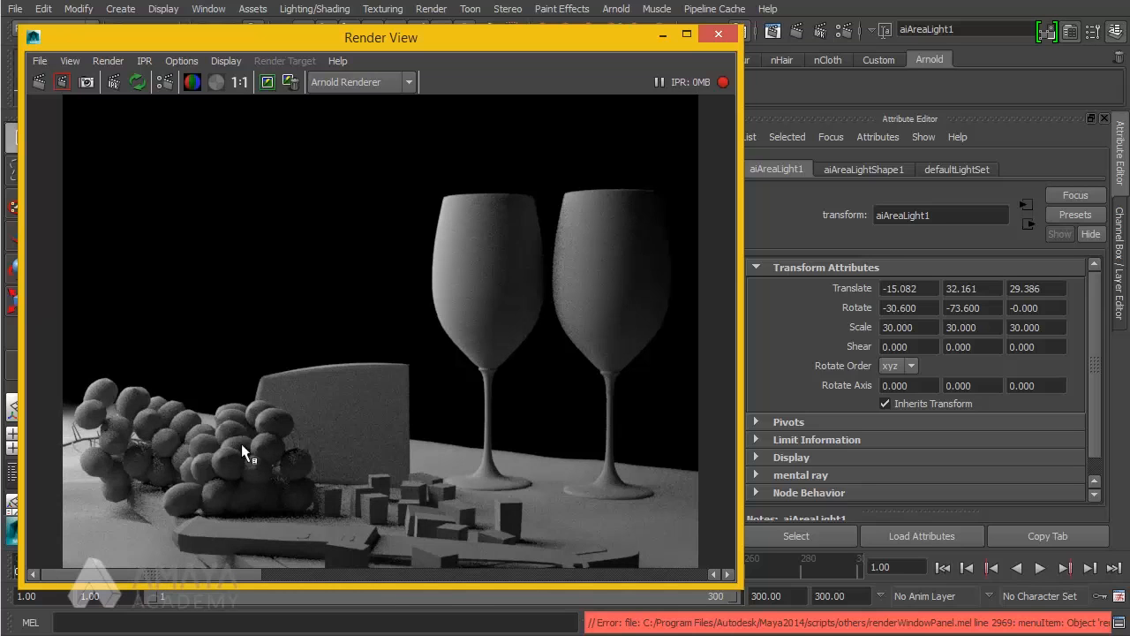
{"action": "left_click", "coordinate": [337, 570]}
{"action": "left_click", "coordinate": [208, 570]}
{"action": "left_click_drag", "start_coordinate": [152, 573], "coordinate": [192, 571]}
{"action": "left_click", "coordinate": [322, 572]}
{"action": "left_click", "coordinate": [220, 567]}
{"action": "left_click", "coordinate": [835, 168]}
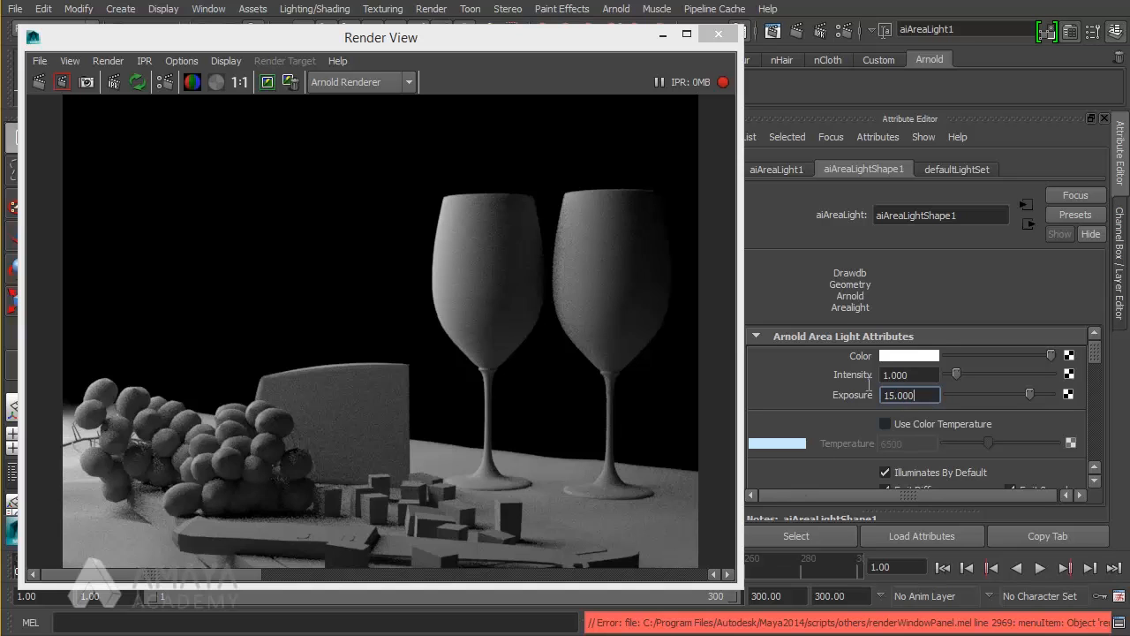
{"action": "left_click", "coordinate": [771, 170]}
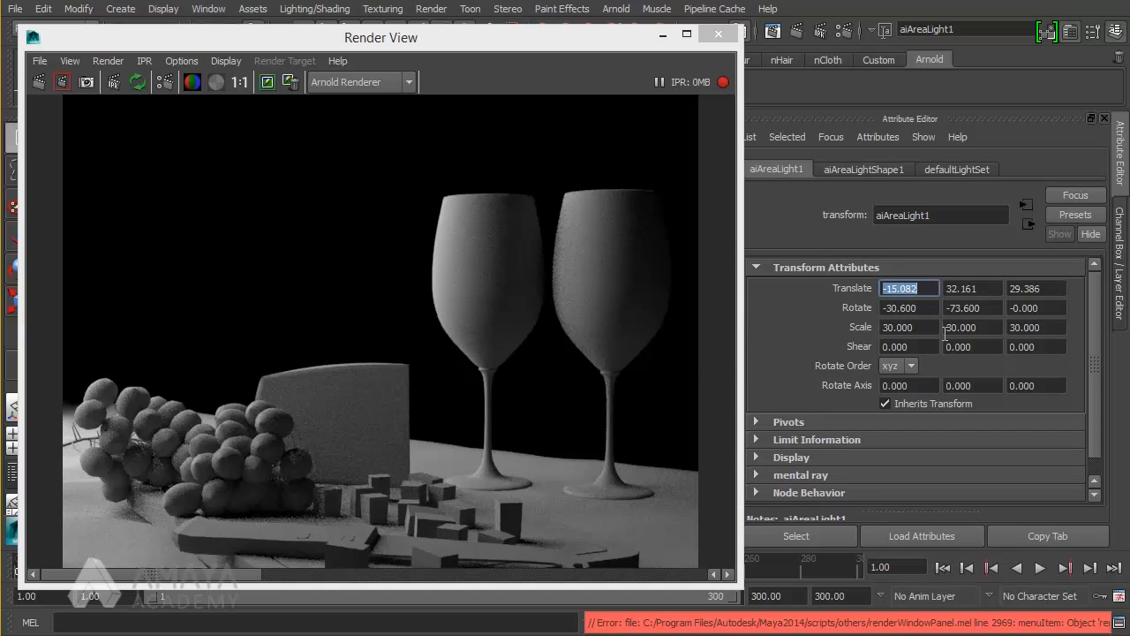
- Add an Arnold skydome light to the scene
{"action": "left_click", "coordinate": [550, 377]}
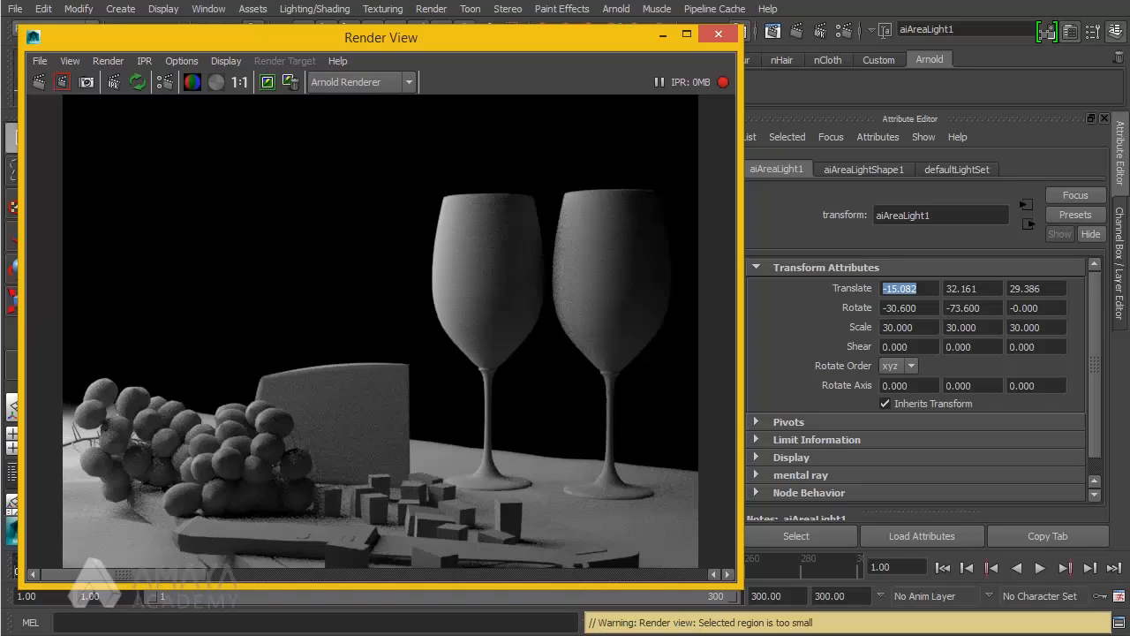
{"action": "left_click", "coordinate": [616, 9]}
{"action": "mouse_move", "coordinate": [632, 51]}
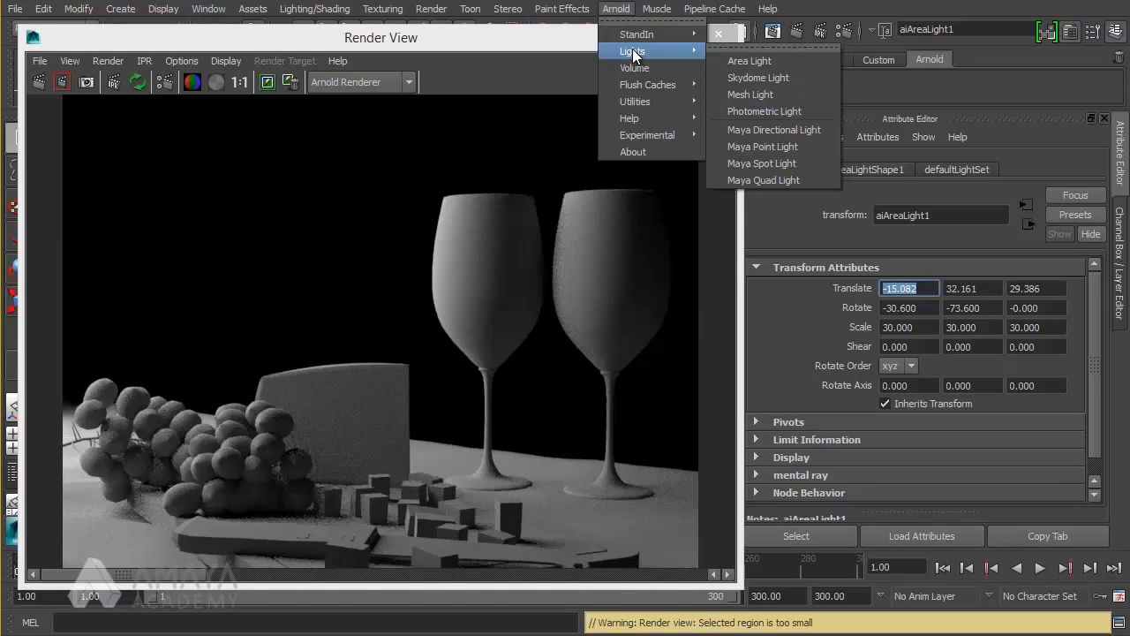
{"action": "left_click", "coordinate": [761, 79]}
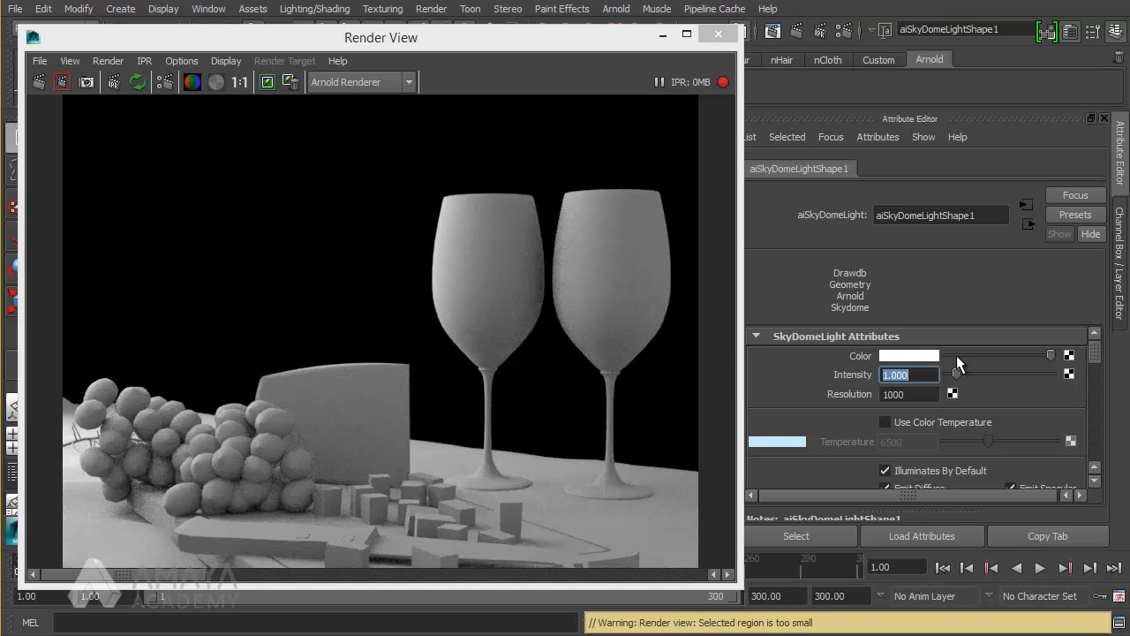
- Map a 2D file texture to the skydome light's colour
{"action": "left_click", "coordinate": [1070, 355]}
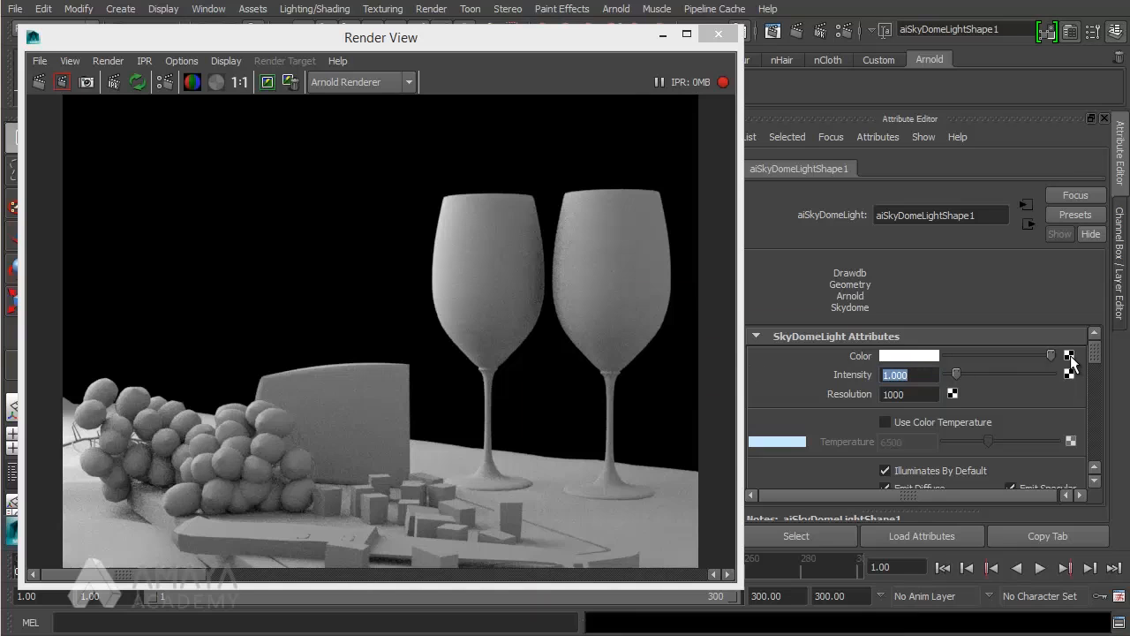
{"action": "left_click_drag", "start_coordinate": [765, 303], "coordinate": [760, 99]}
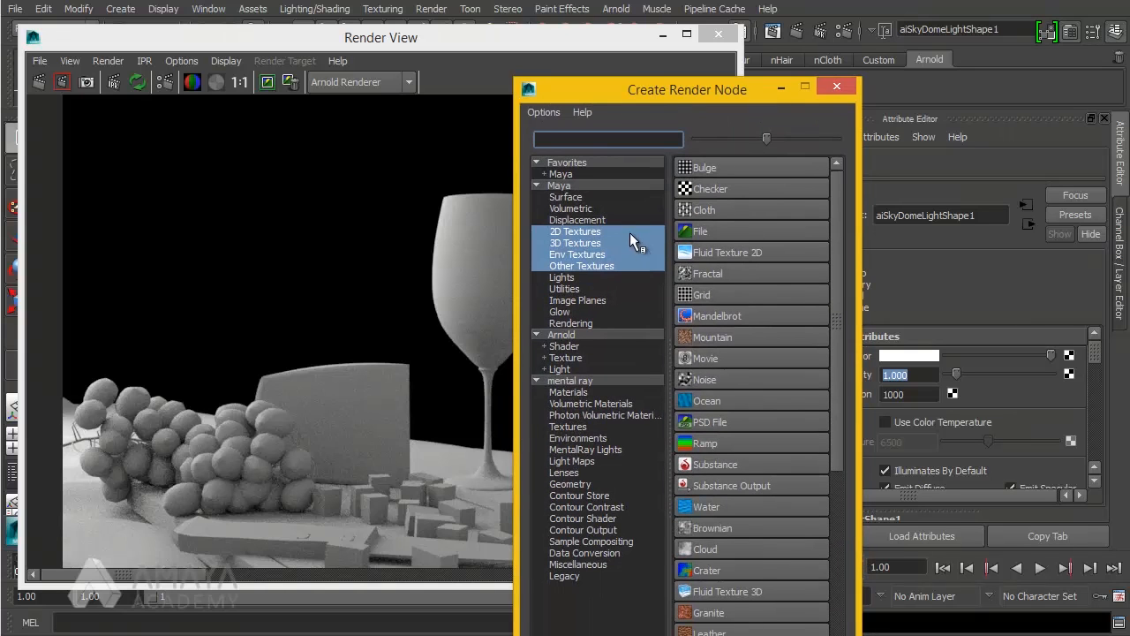
{"action": "left_click", "coordinate": [606, 232]}
{"action": "left_click", "coordinate": [718, 230]}
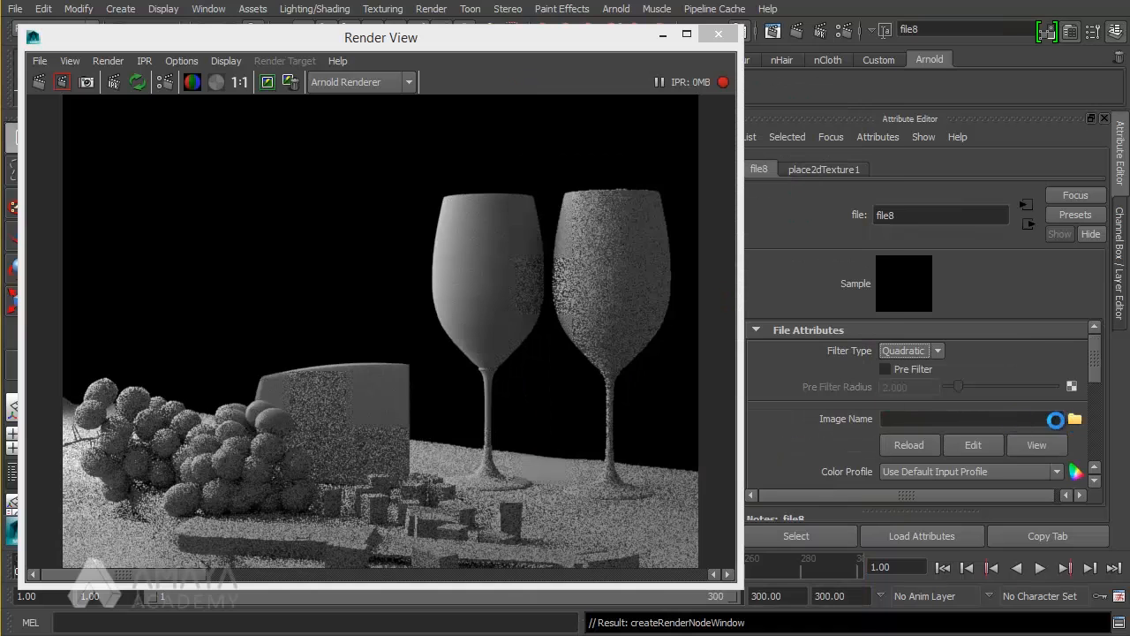
- Load background_low.jpg from the project's sourceimages\background folder into the skydome's file texture
{"action": "left_click", "coordinate": [1075, 419]}
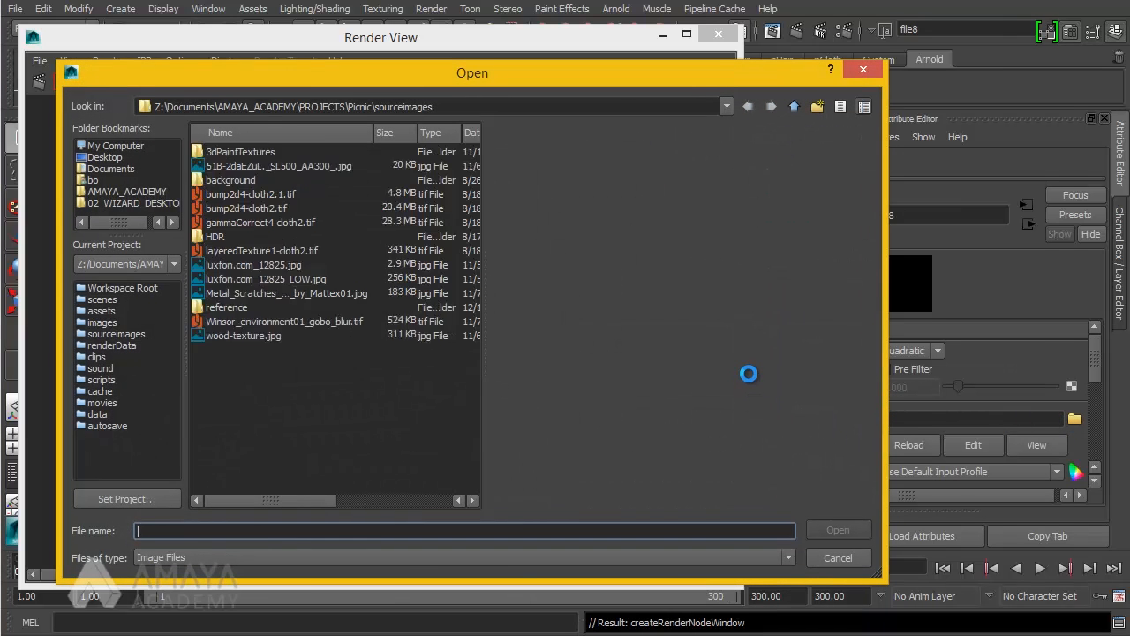
{"action": "double_click", "coordinate": [228, 152]}
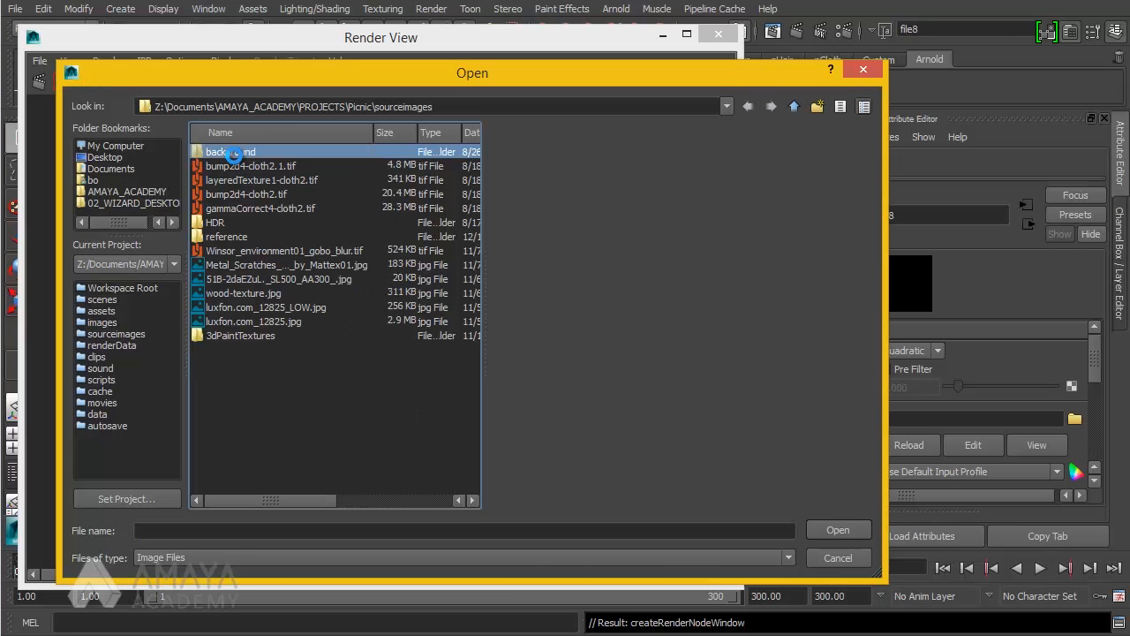
{"action": "left_click", "coordinate": [301, 167]}
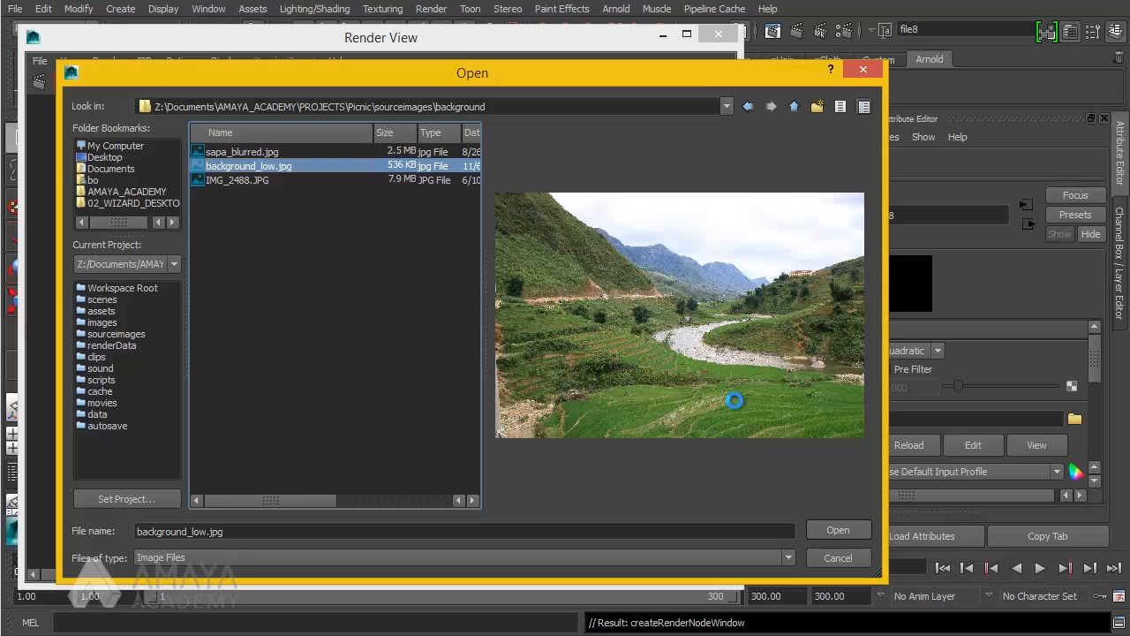
{"action": "left_click", "coordinate": [837, 529]}
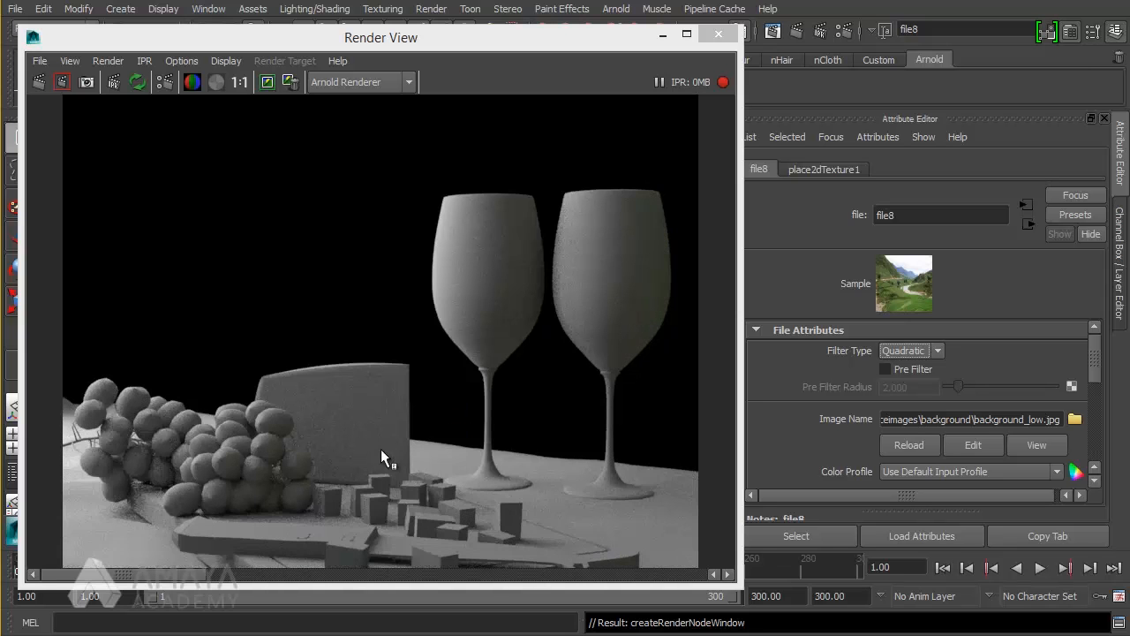
- Store the current IPR image and compare it repeatedly with the stored render lit by the area light alone
{"action": "left_click", "coordinate": [265, 80]}
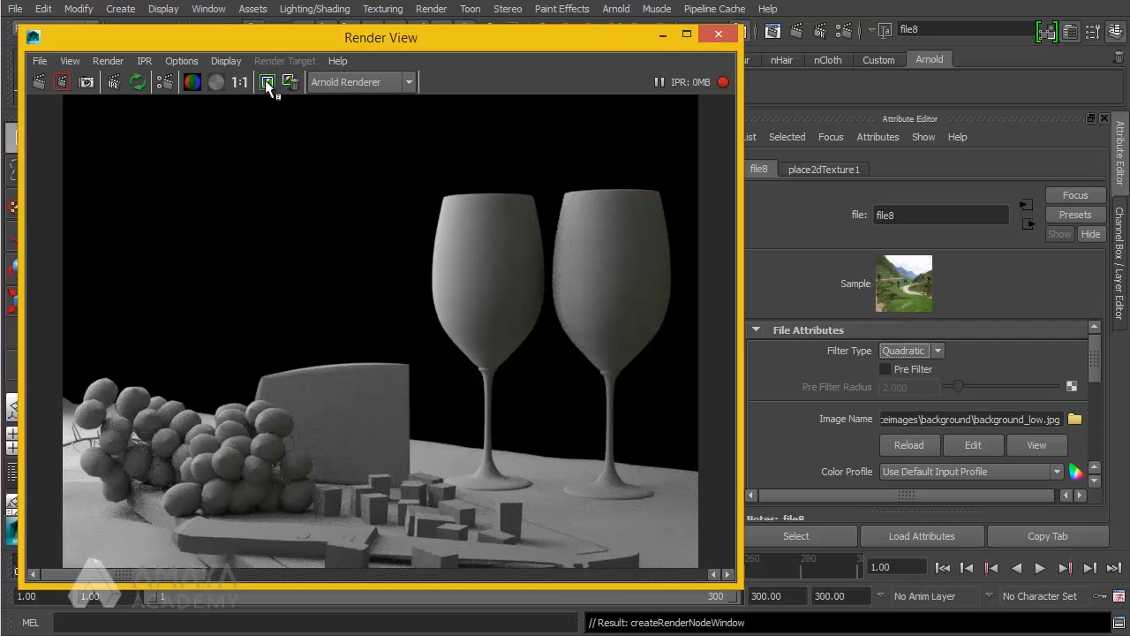
{"action": "left_click", "coordinate": [182, 574]}
{"action": "left_click", "coordinate": [320, 575]}
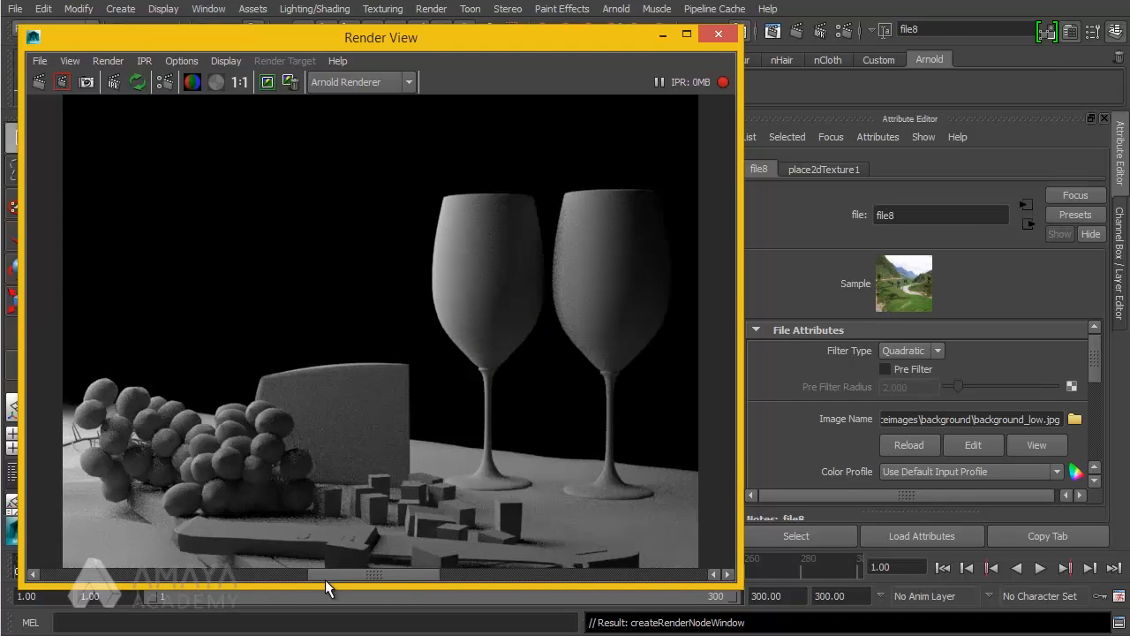
{"action": "left_click", "coordinate": [244, 576]}
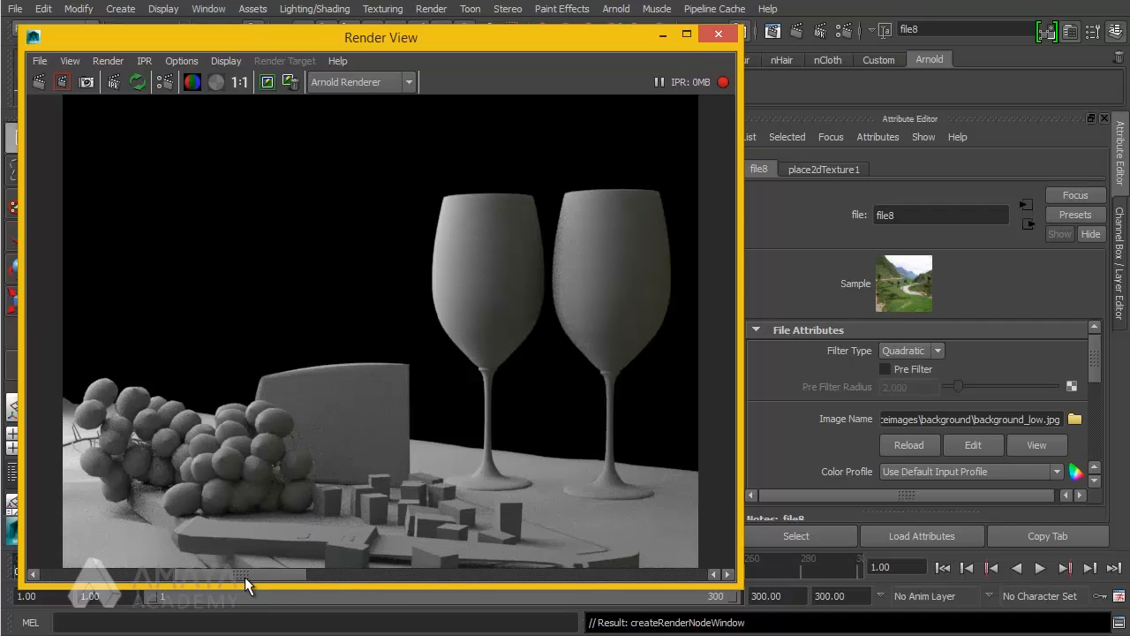
{"action": "left_click", "coordinate": [327, 576]}
{"action": "left_click", "coordinate": [239, 573]}
{"action": "left_click", "coordinate": [331, 576]}
{"action": "left_click", "coordinate": [240, 570]}
{"action": "left_click", "coordinate": [348, 574]}
{"action": "left_click", "coordinate": [251, 569]}
{"action": "left_click", "coordinate": [363, 576]}
{"action": "left_click", "coordinate": [264, 572]}
{"action": "left_click", "coordinate": [360, 576]}
{"action": "left_click", "coordinate": [278, 573]}
{"action": "left_click", "coordinate": [320, 573]}
{"action": "left_click", "coordinate": [317, 574]}
{"action": "left_click", "coordinate": [137, 566]}
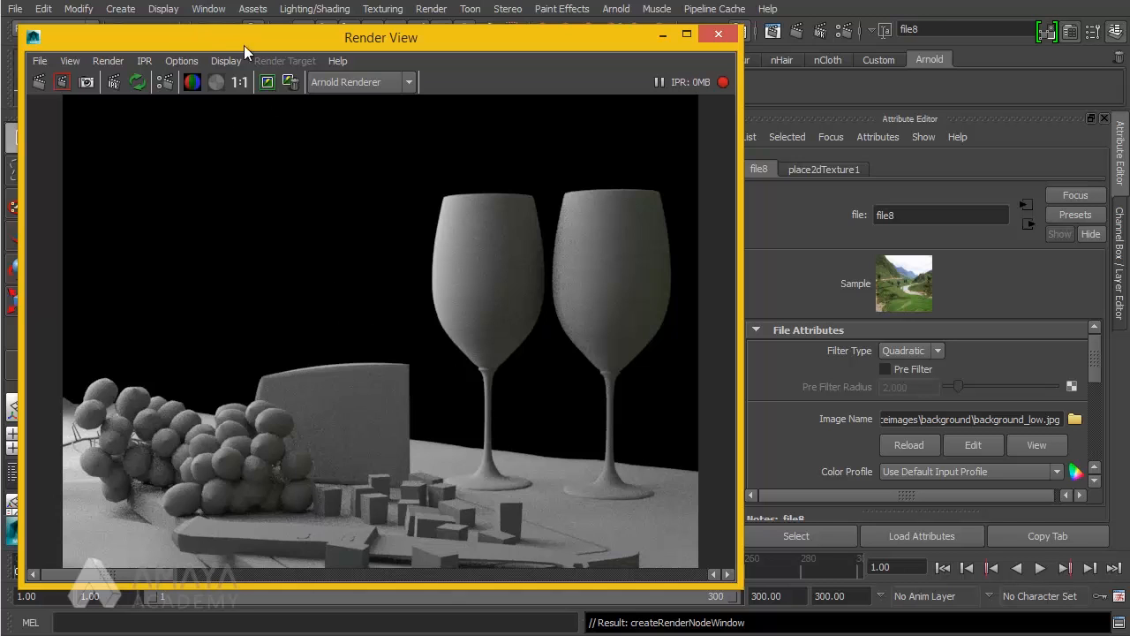
- Hide aiAreaLight1 through the Outliner and examine the render lit only by the skydome
{"action": "left_click", "coordinate": [209, 8]}
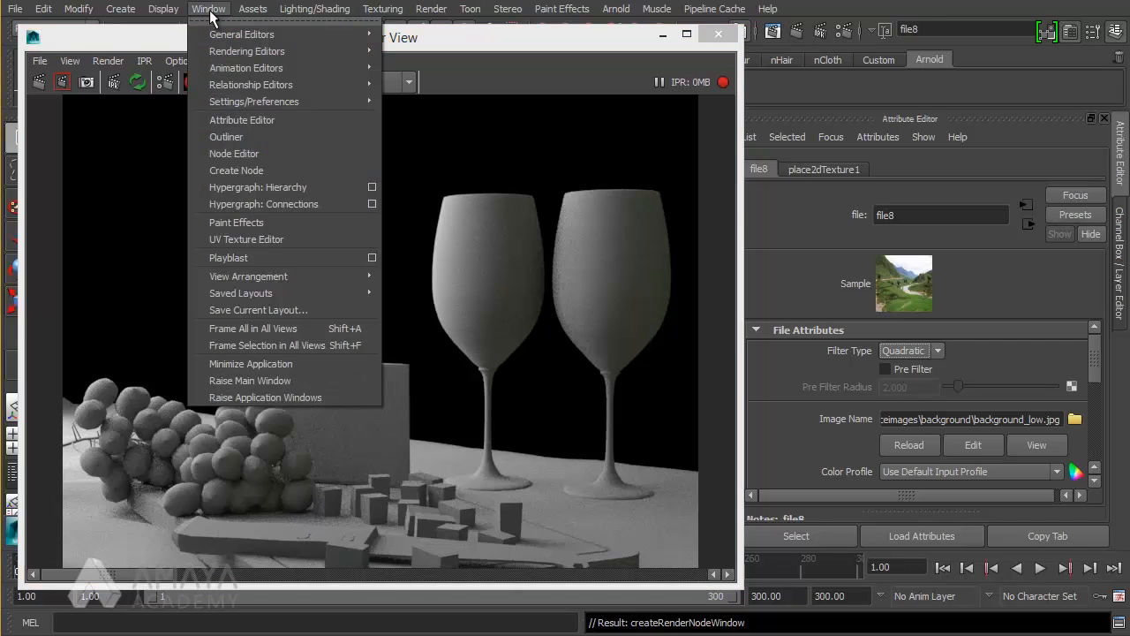
{"action": "left_click", "coordinate": [231, 137]}
{"action": "scroll", "coordinate": [779, 357], "scroll_direction": "down", "scroll_amount": 1}
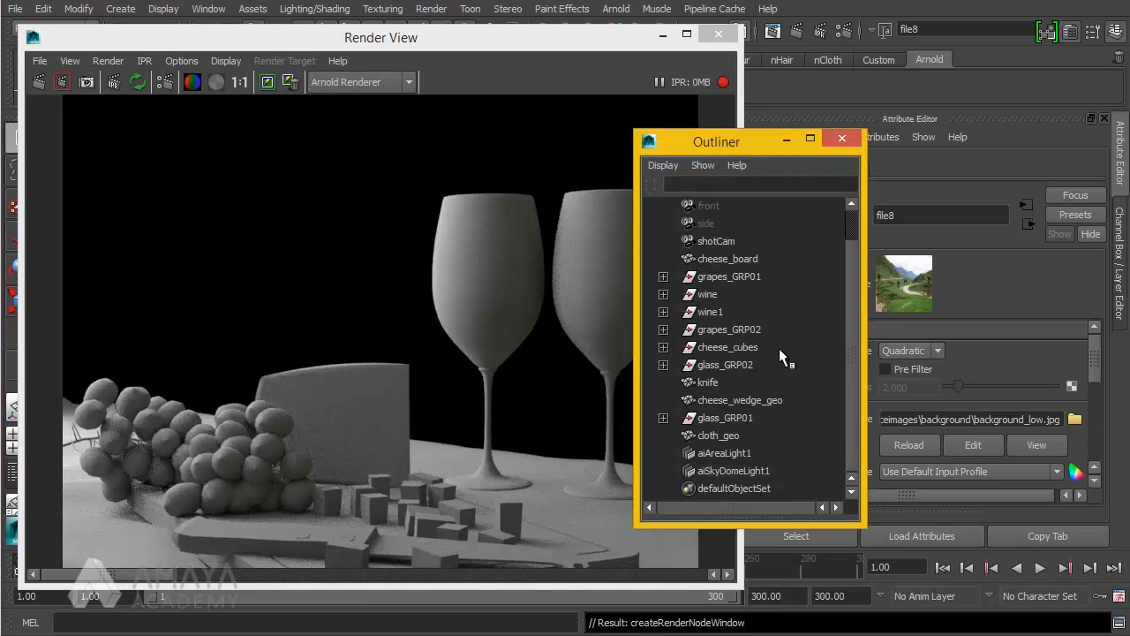
{"action": "left_click", "coordinate": [724, 456]}
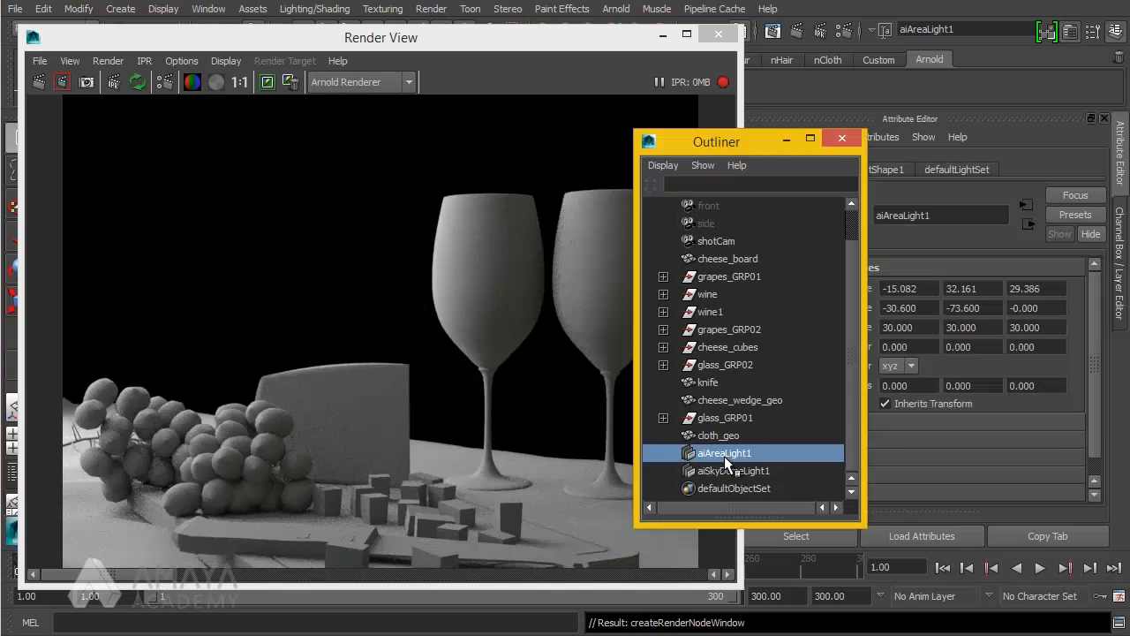
{"action": "key", "text": "ctrl+h"}
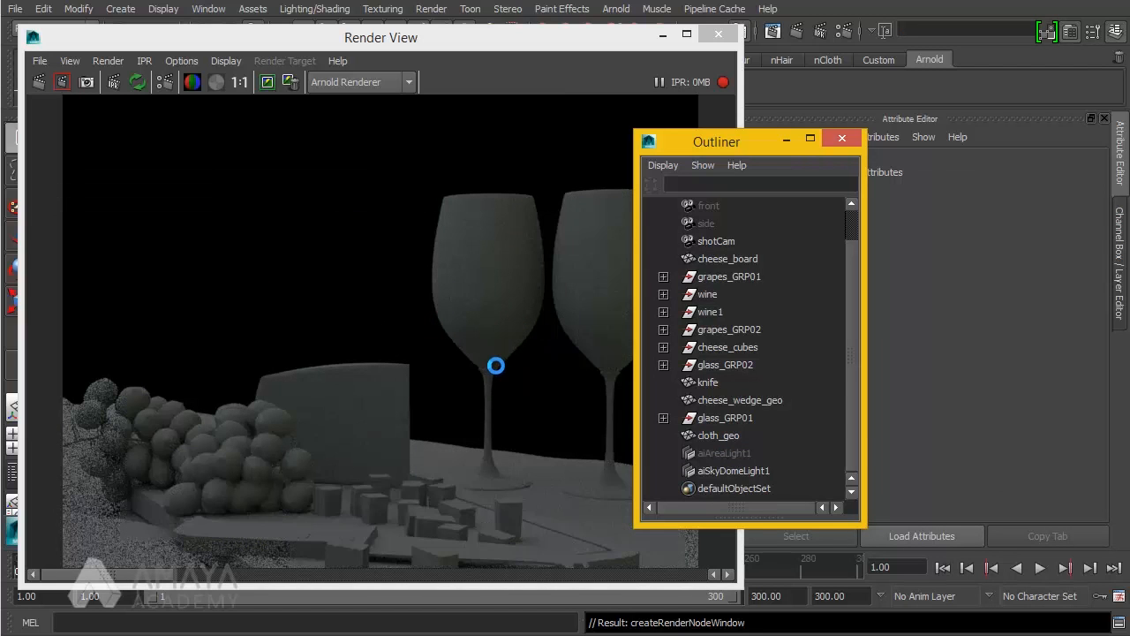
{"action": "left_click", "coordinate": [94, 570]}
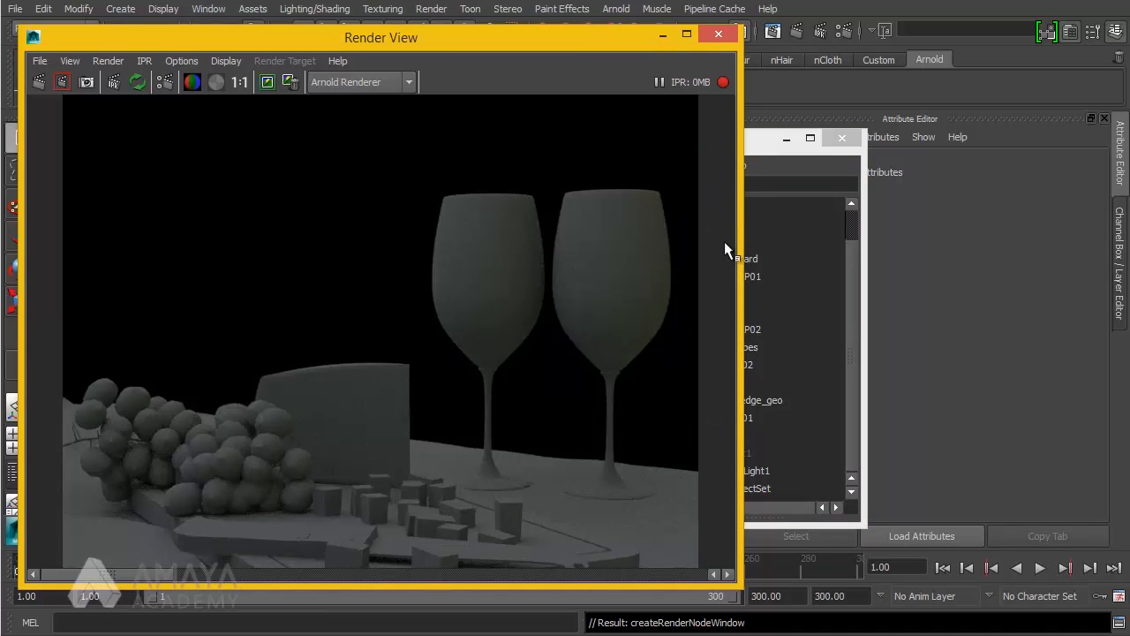
- Replace the image in aiSkyDomeLight1's colour texture with kitchen_probe.hdr from the pistol project's sourceimages folder
{"action": "left_click_drag", "start_coordinate": [762, 140], "coordinate": [703, 124]}
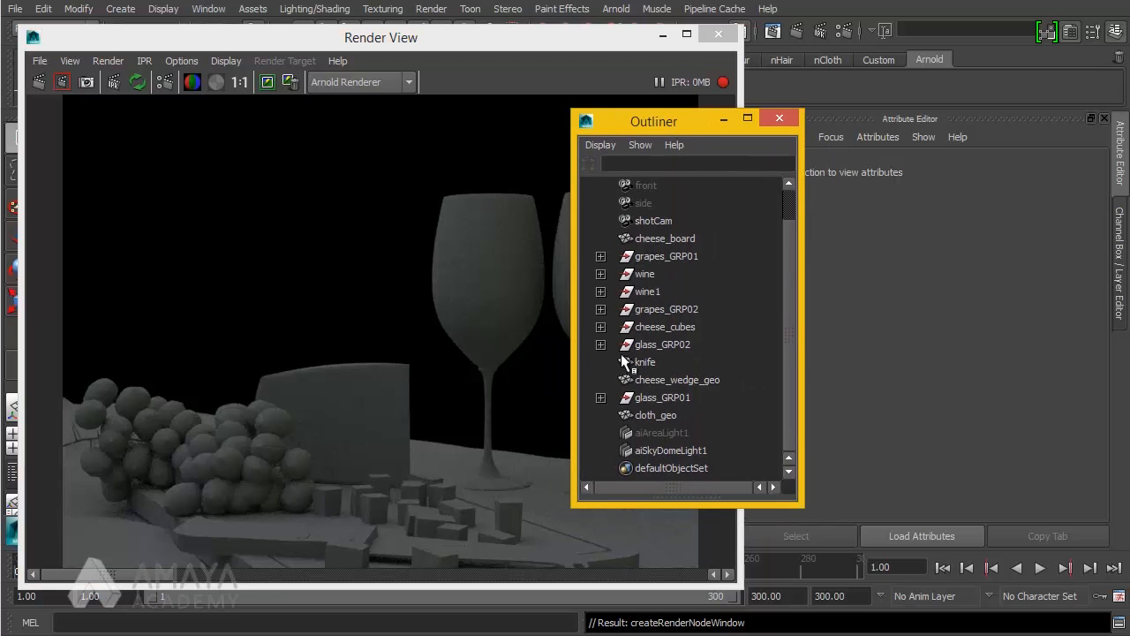
{"action": "left_click", "coordinate": [671, 449]}
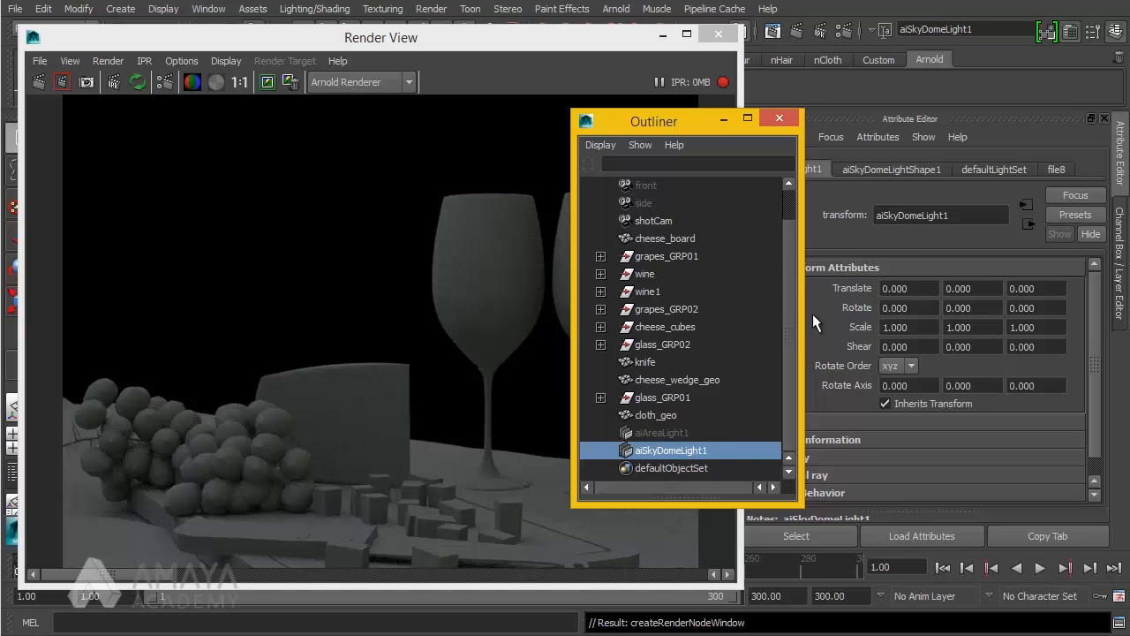
{"action": "left_click", "coordinate": [881, 165]}
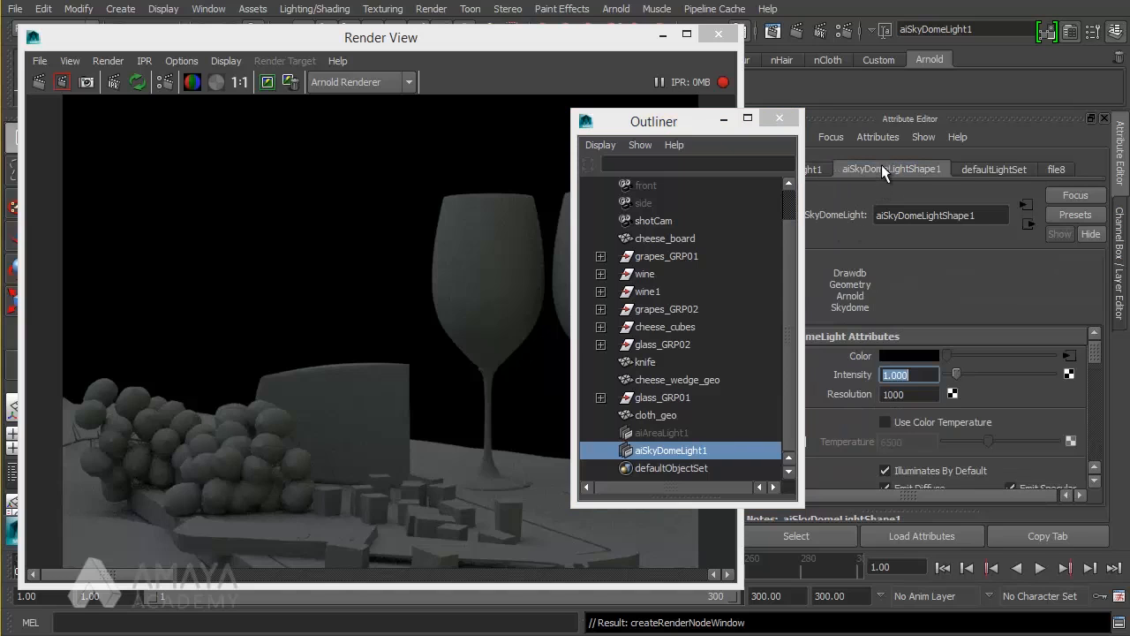
{"action": "left_click", "coordinate": [1066, 353]}
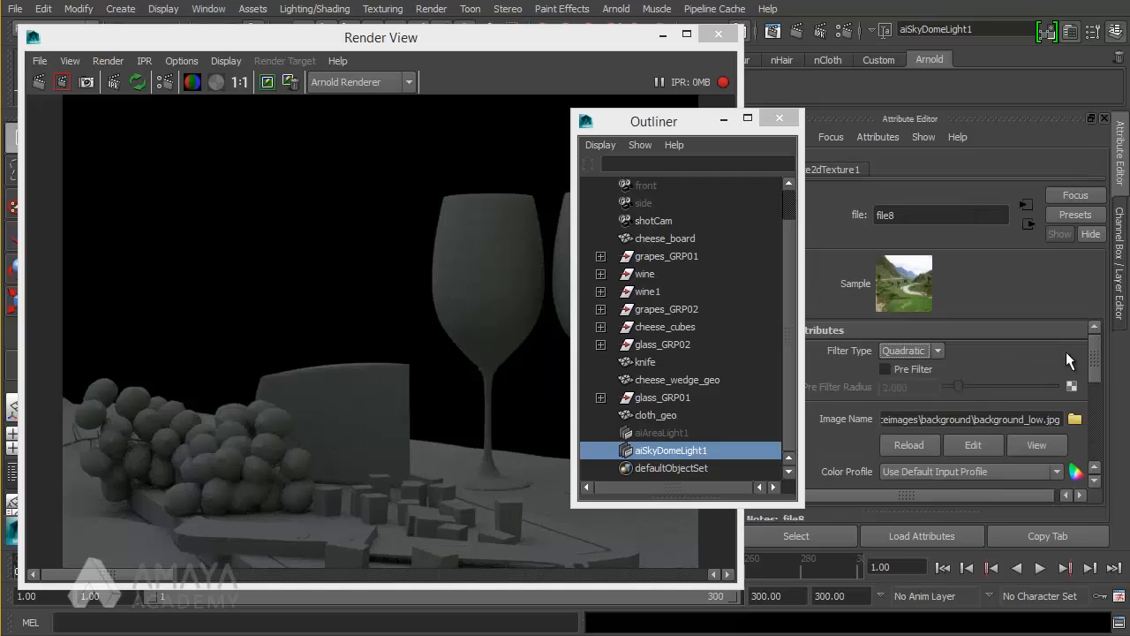
{"action": "left_click", "coordinate": [1073, 419]}
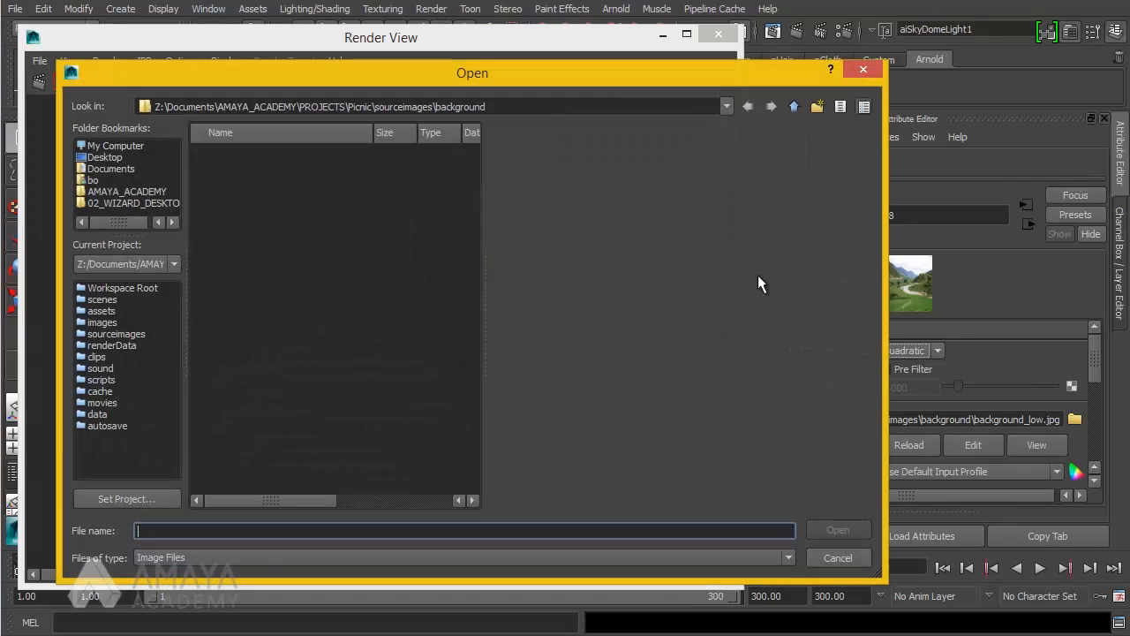
{"action": "left_click", "coordinate": [795, 106]}
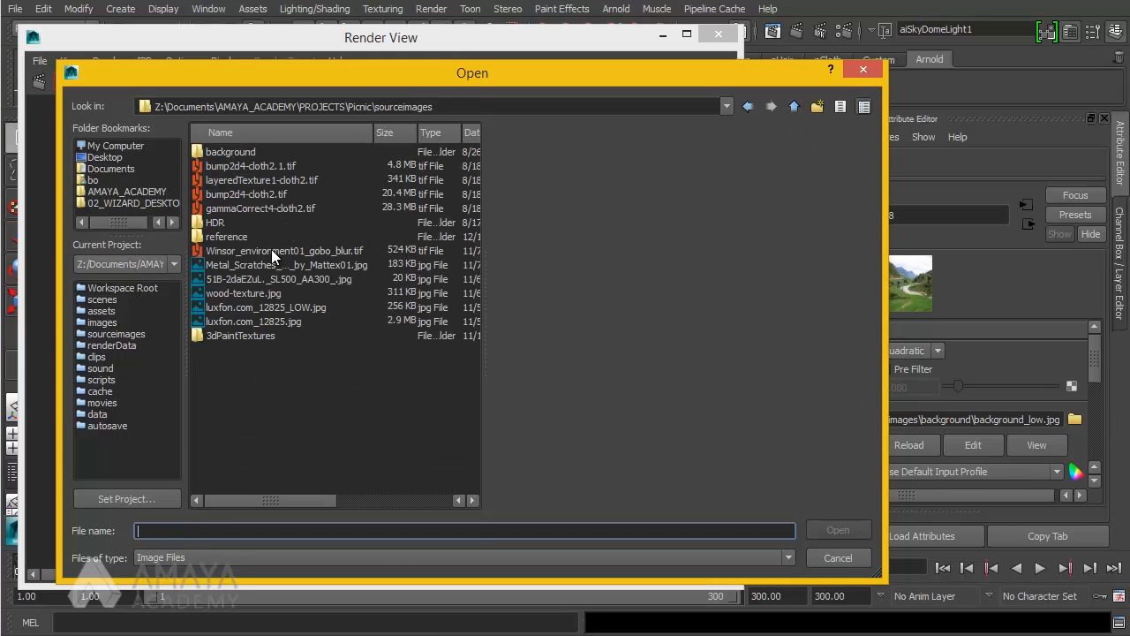
{"action": "left_click", "coordinate": [794, 106]}
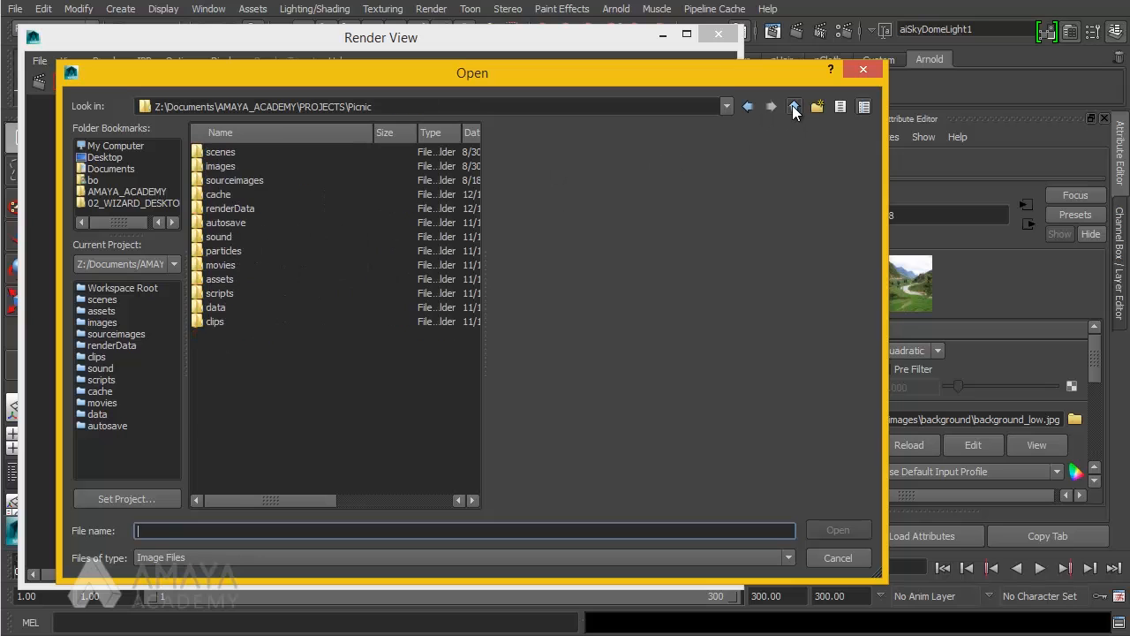
{"action": "left_click", "coordinate": [794, 107]}
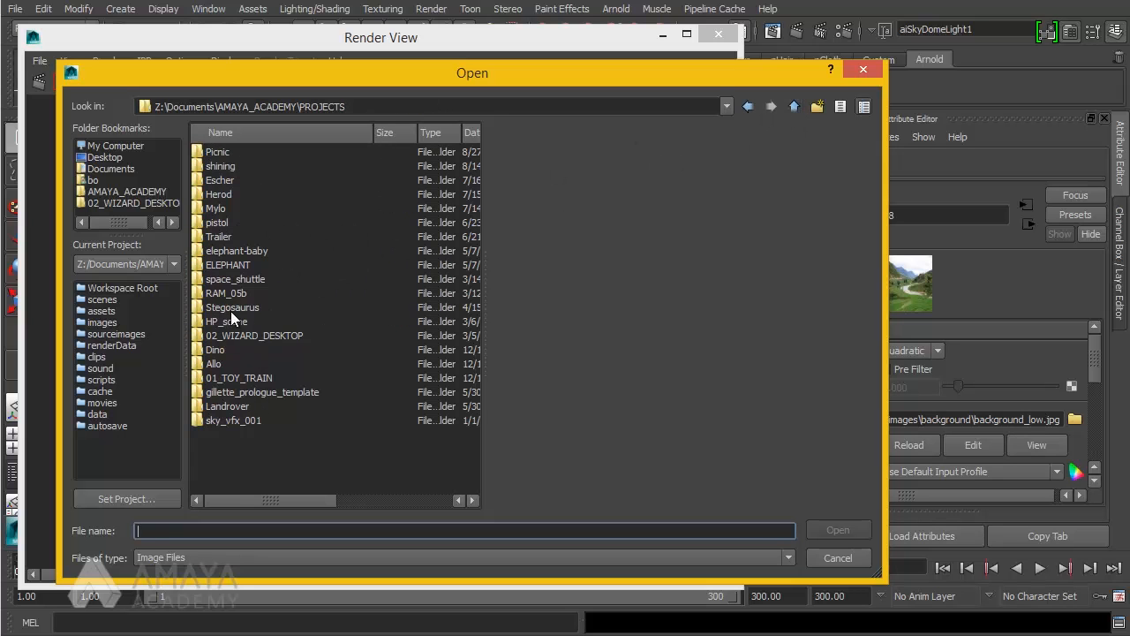
{"action": "double_click", "coordinate": [217, 223]}
{"action": "double_click", "coordinate": [233, 196]}
{"action": "left_click", "coordinate": [232, 252]}
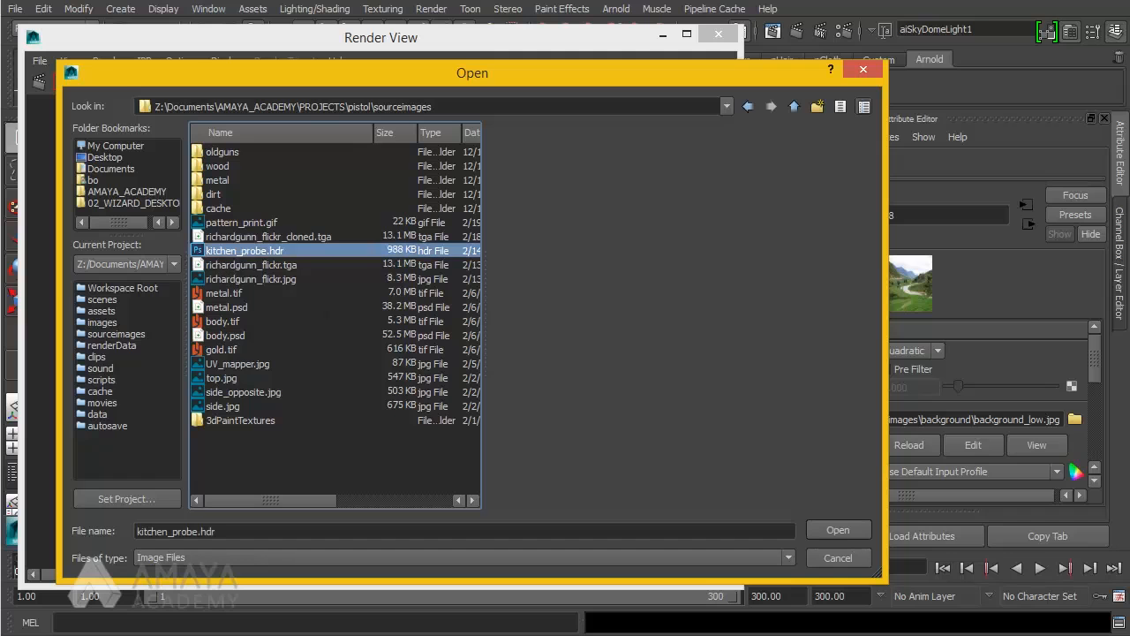
{"action": "left_click", "coordinate": [821, 529]}
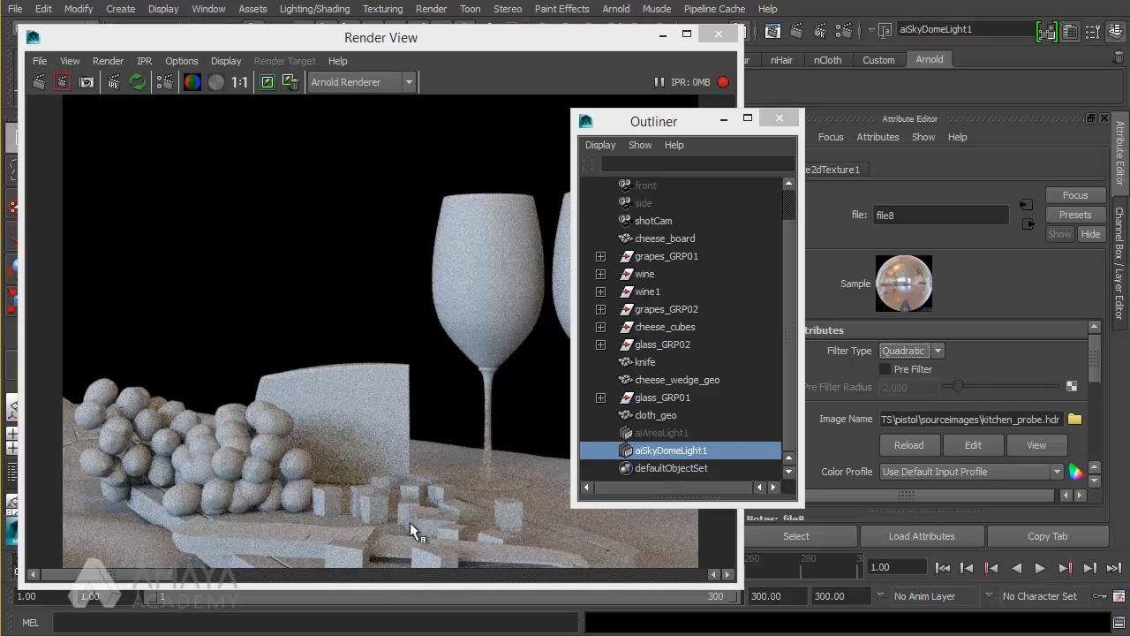
- Minimise the Outliner and the Render View to uncover the shotCam viewport
{"action": "left_click", "coordinate": [719, 118]}
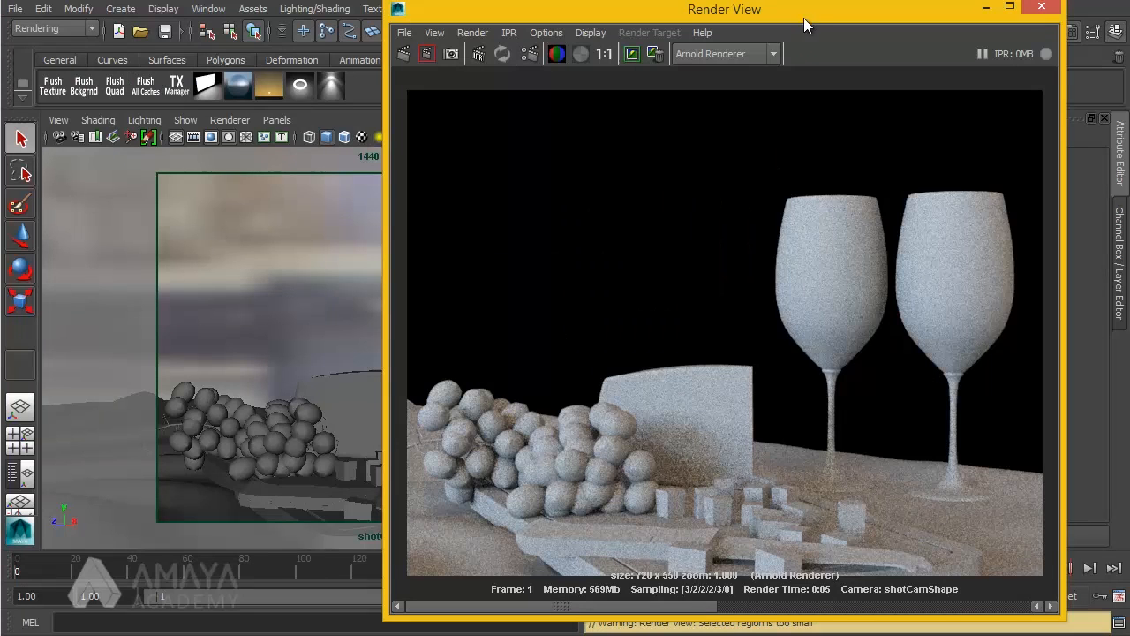
{"action": "left_click_drag", "start_coordinate": [830, 12], "coordinate": [633, 13]}
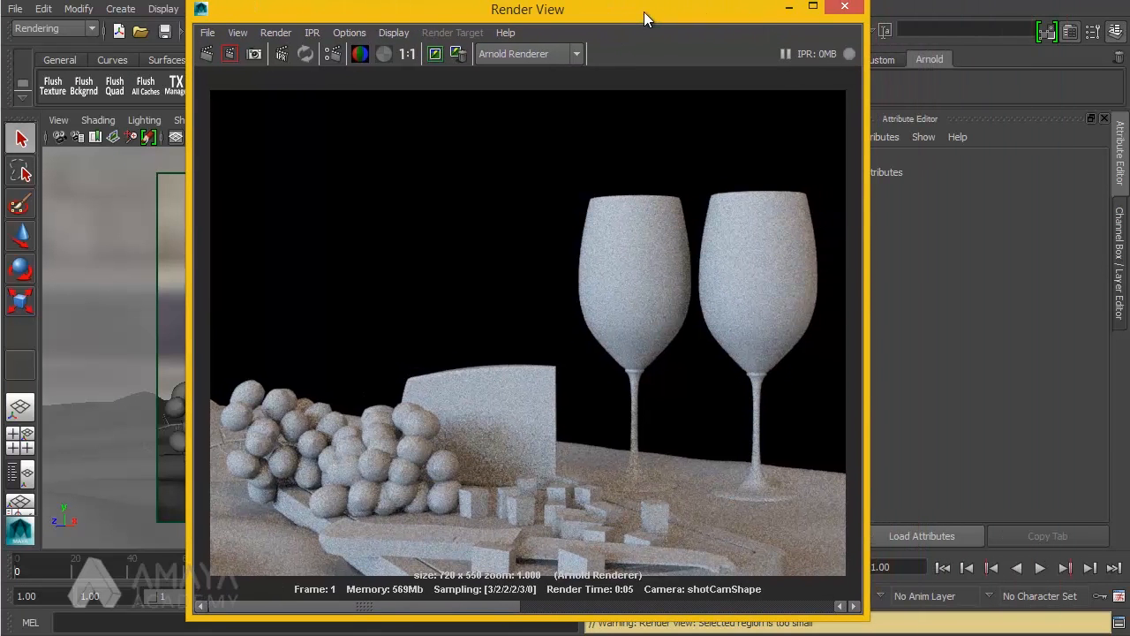
{"action": "left_click", "coordinate": [784, 9]}
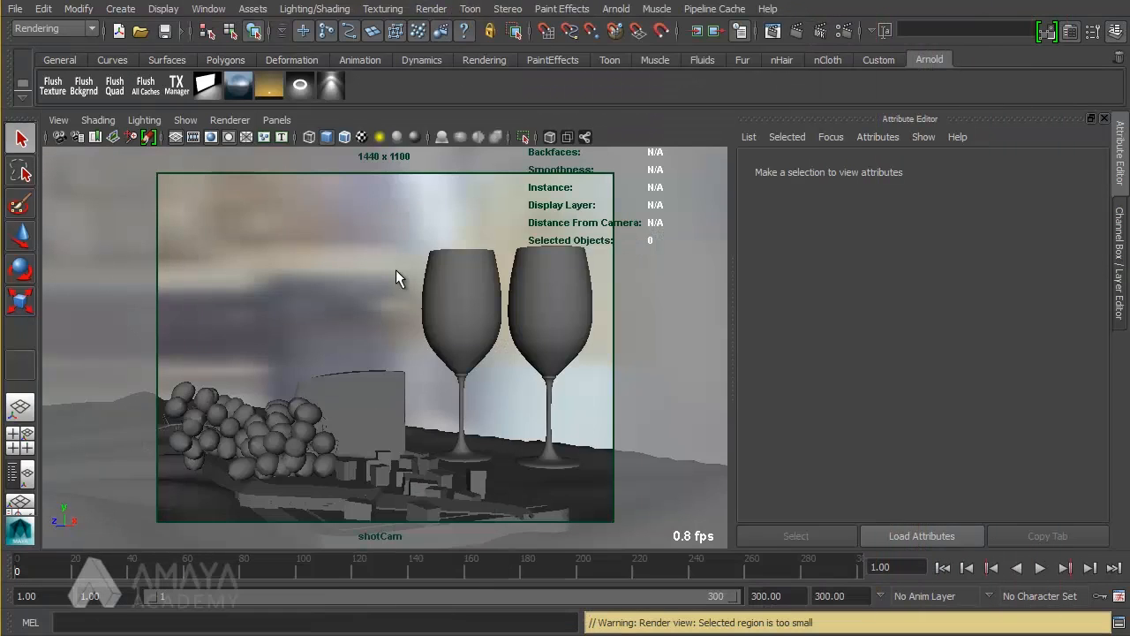
- Select the skydome light in the viewport and set its colour texture to background_low.jpg from the Picnic project's sourceimages\background folder
{"action": "left_click", "coordinate": [315, 186]}
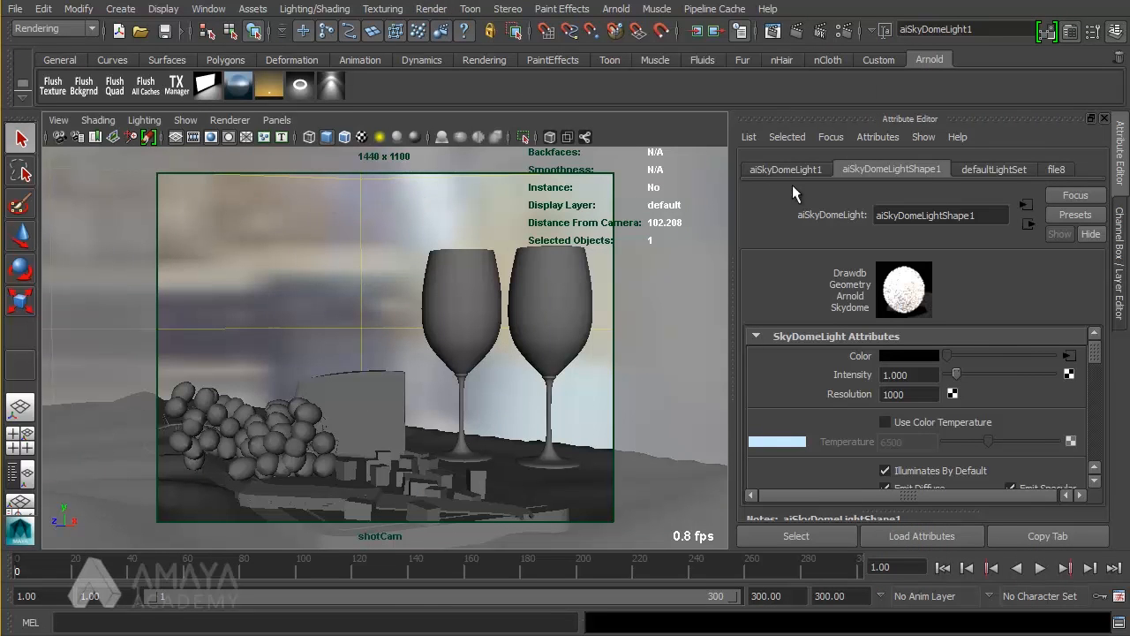
{"action": "left_click", "coordinate": [1070, 356]}
{"action": "left_click", "coordinate": [1075, 418]}
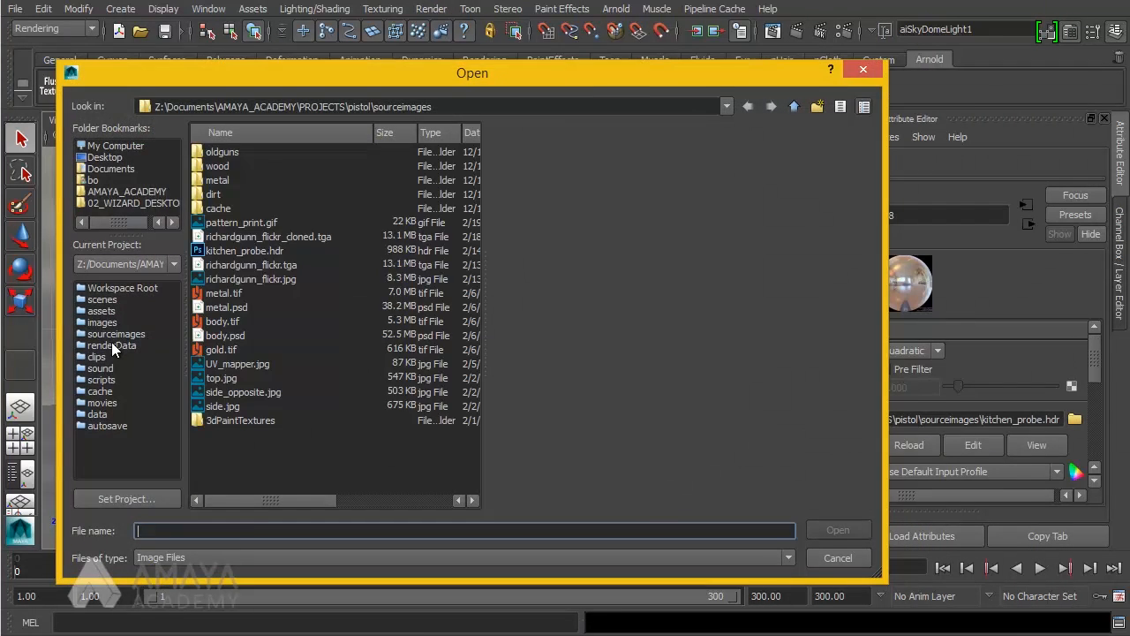
{"action": "left_click", "coordinate": [126, 335]}
{"action": "double_click", "coordinate": [228, 152]}
{"action": "double_click", "coordinate": [231, 166]}
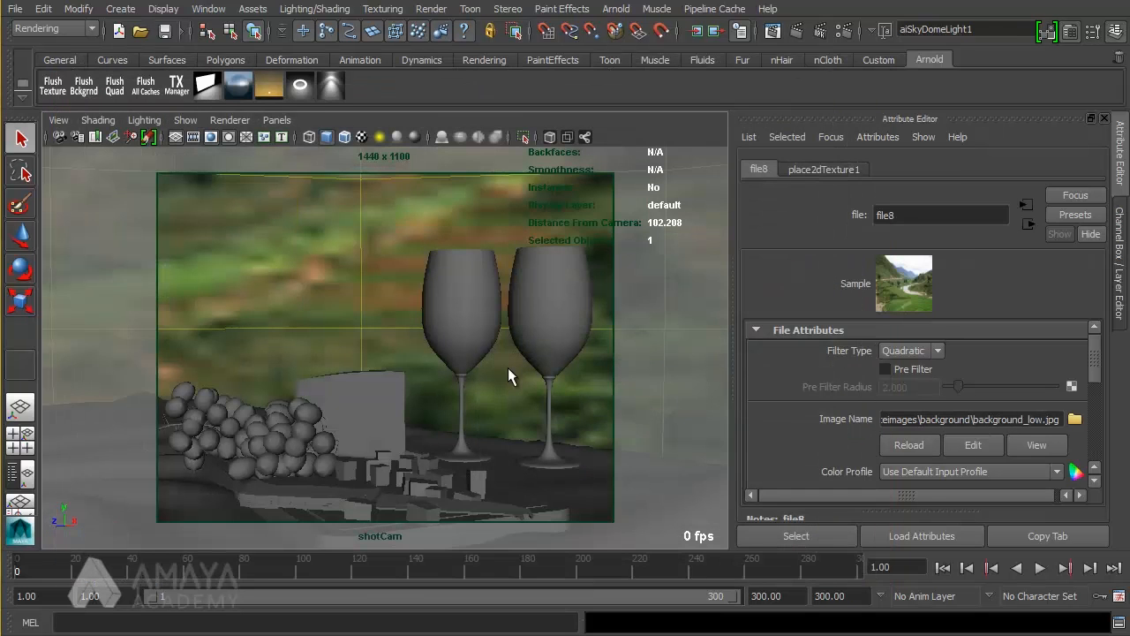
- Examine the render lit by the skydome in the Render View, and minimise that window
{"action": "left_click", "coordinate": [773, 33]}
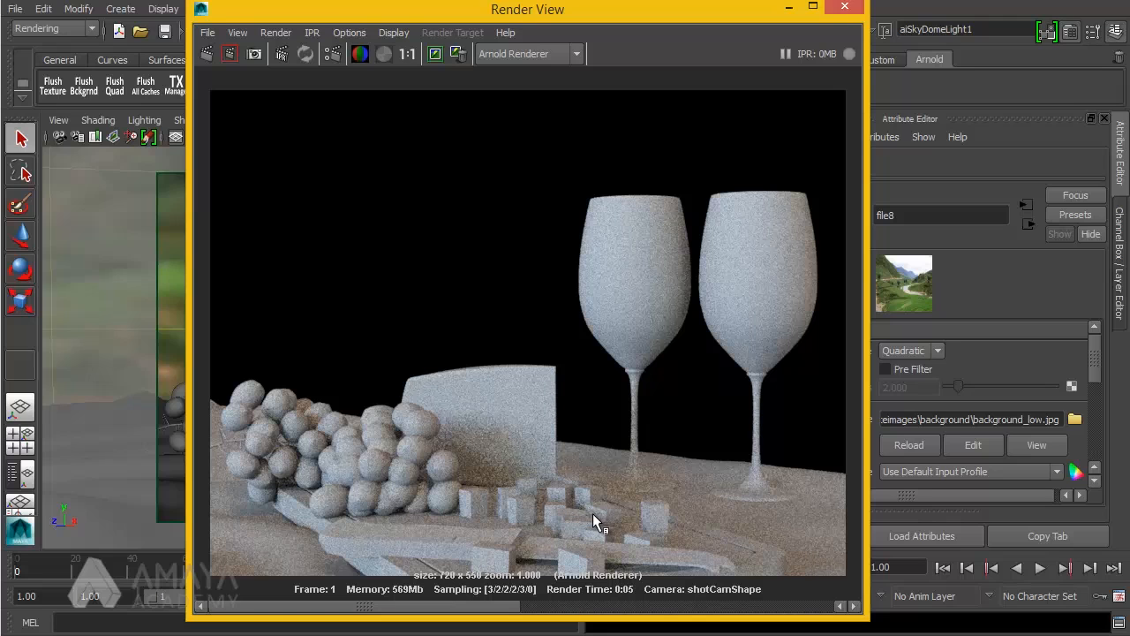
{"action": "left_click", "coordinate": [789, 9]}
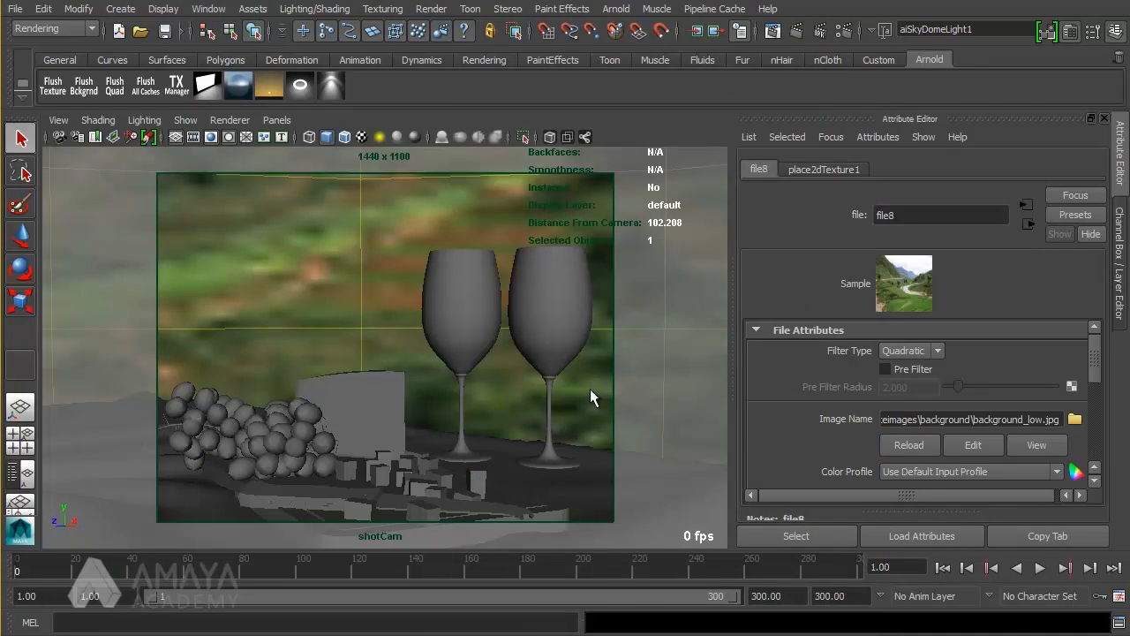
- Try smooth mesh preview on the rear bunch of grapes, and return it to unsmoothed display
{"action": "left_click", "coordinate": [252, 404]}
{"action": "key", "text": "3"}
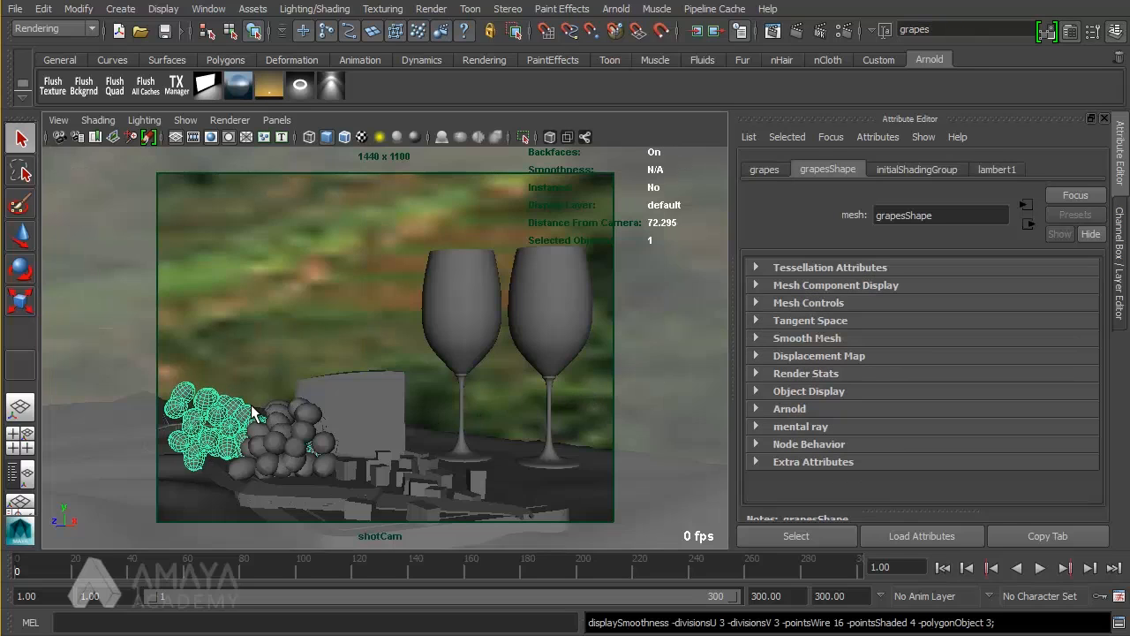
{"action": "left_click", "coordinate": [284, 330]}
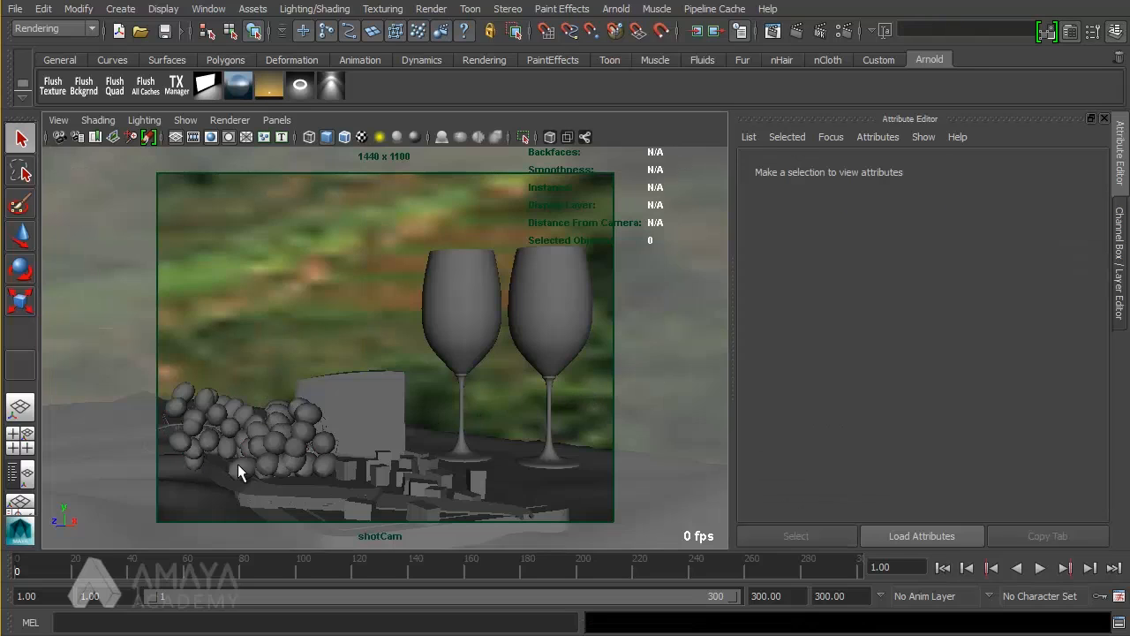
{"action": "left_click", "coordinate": [247, 411]}
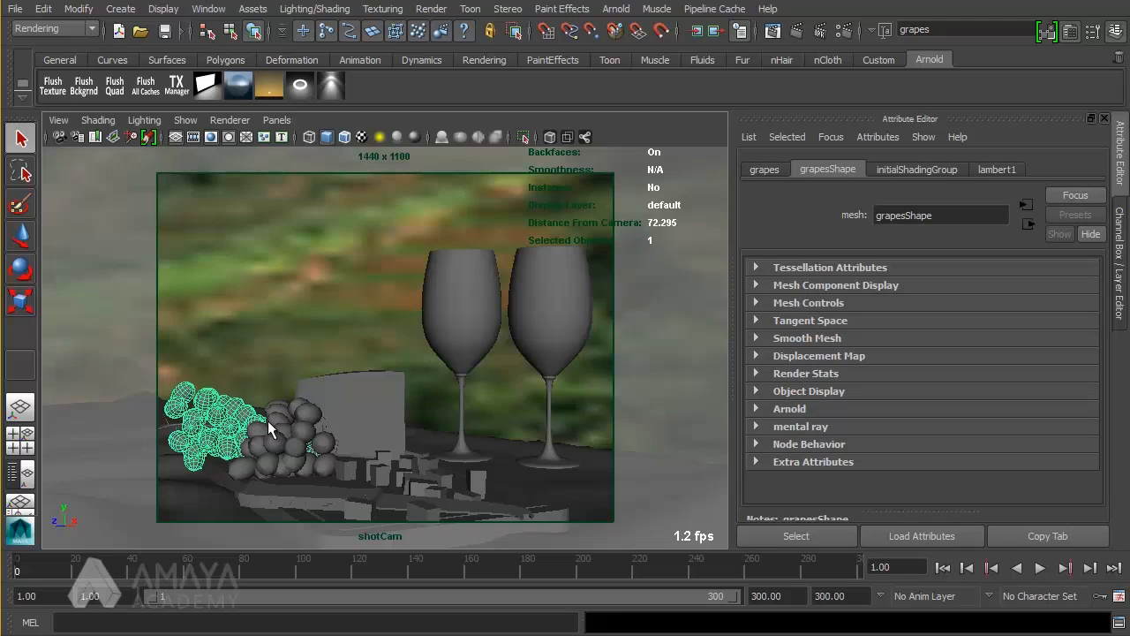
{"action": "left_click", "coordinate": [309, 357]}
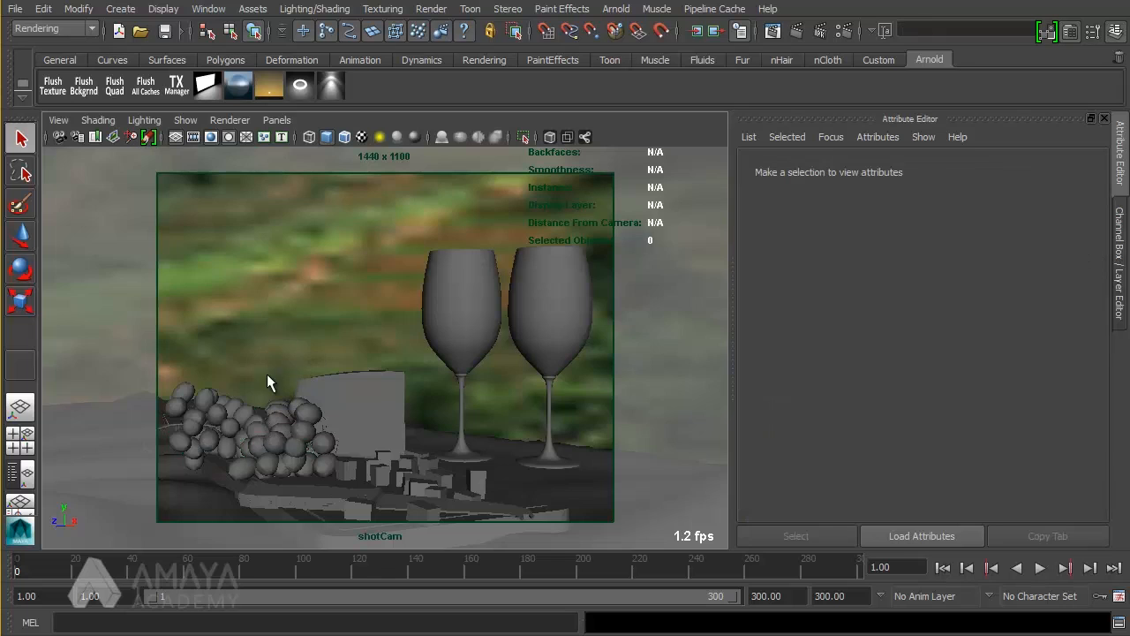
{"action": "left_click", "coordinate": [244, 416]}
{"action": "key", "text": "1"}
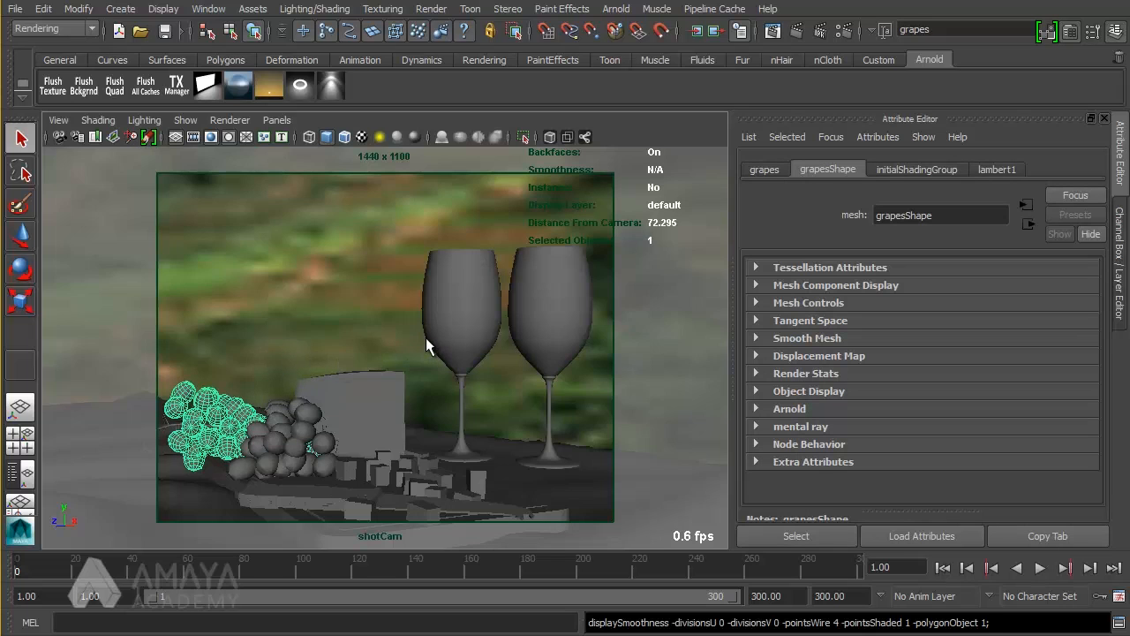
{"action": "left_click", "coordinate": [385, 336]}
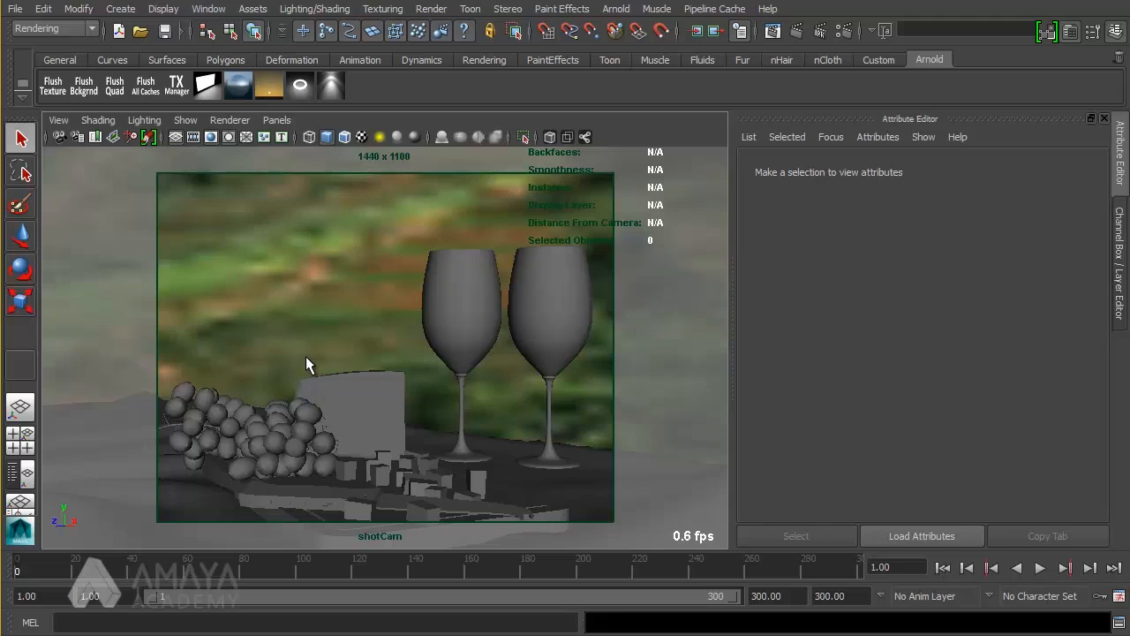
- Select the knife and turn on Arnold subdivision for its mesh by choosing a Subdivision Type
{"action": "left_click", "coordinate": [277, 490]}
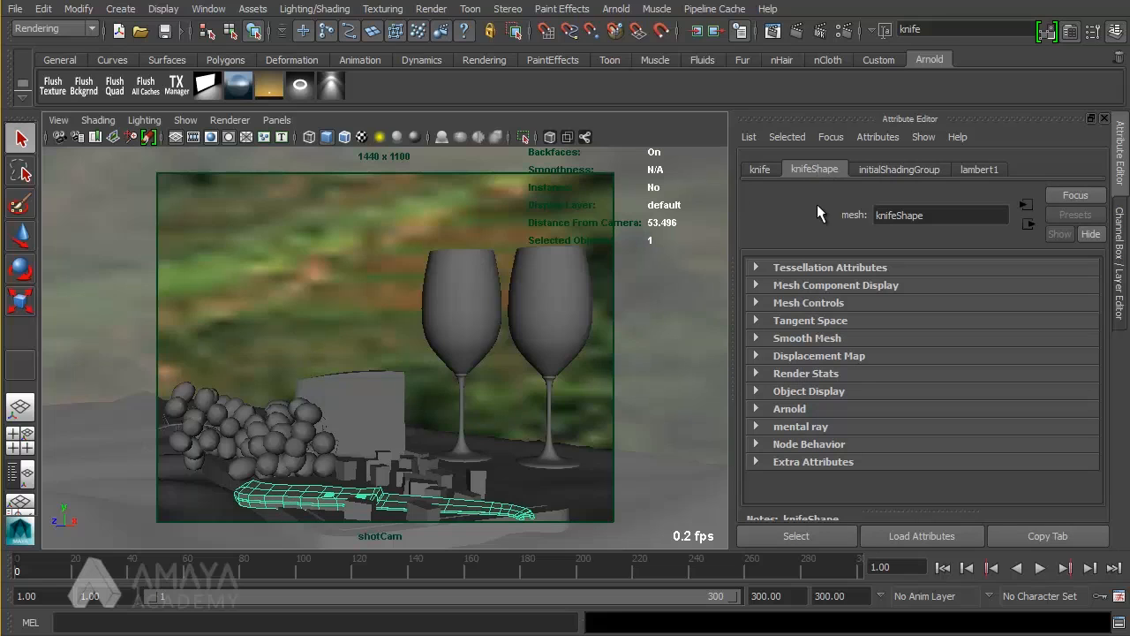
{"action": "left_click", "coordinate": [797, 408]}
{"action": "scroll", "coordinate": [873, 374], "scroll_direction": "down", "scroll_amount": 3}
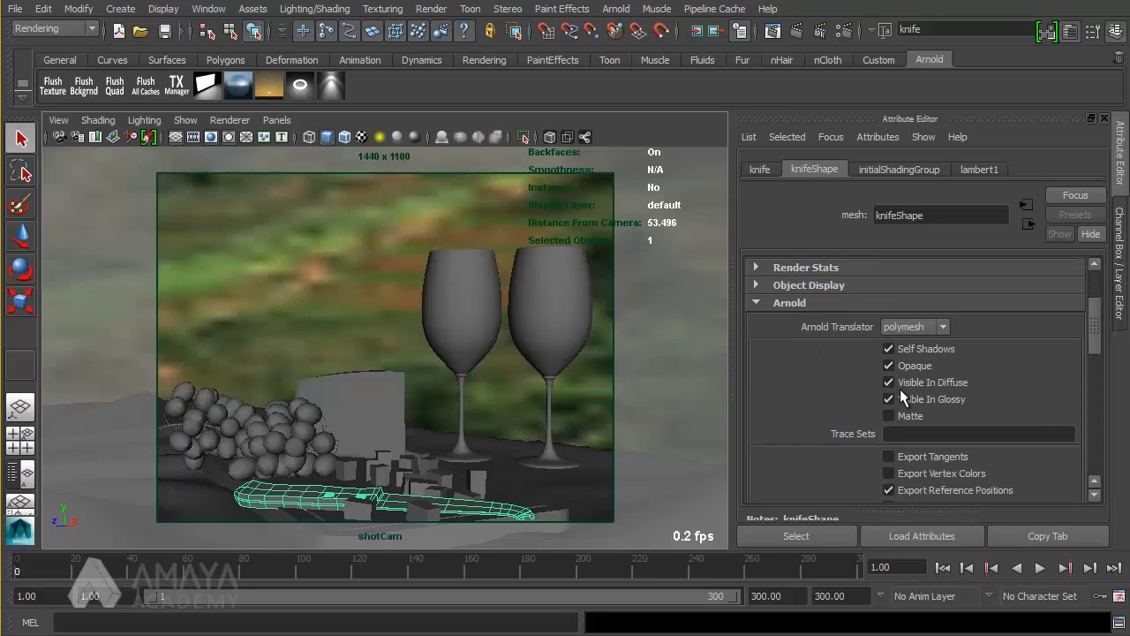
{"action": "scroll", "coordinate": [886, 374], "scroll_direction": "down", "scroll_amount": 7}
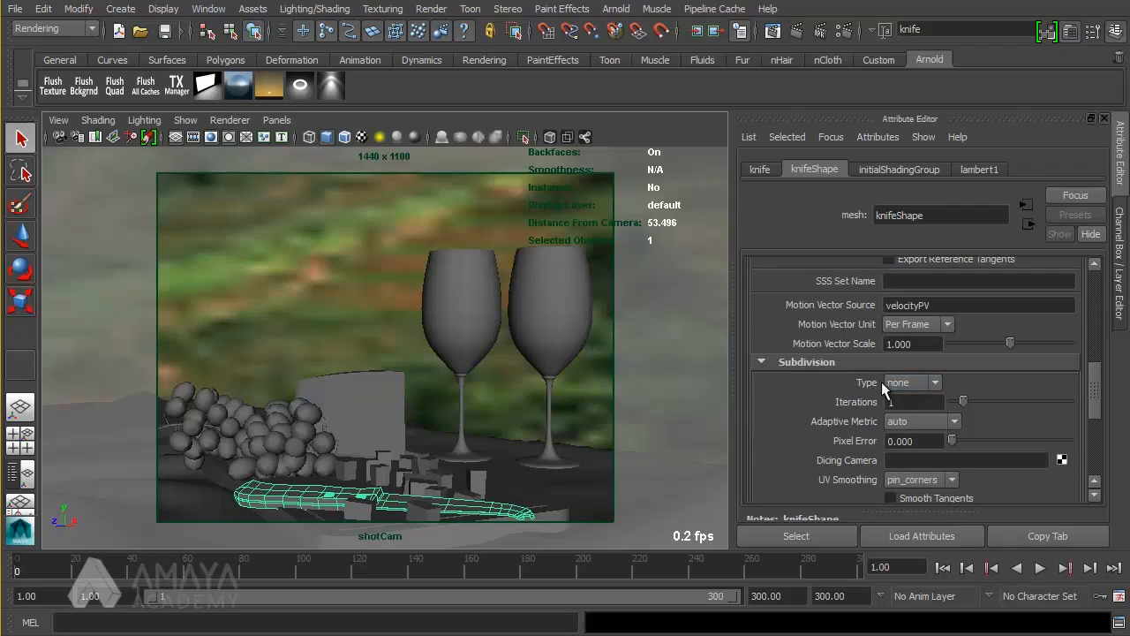
{"action": "left_click", "coordinate": [916, 382]}
{"action": "left_click", "coordinate": [923, 412]}
{"action": "left_click", "coordinate": [606, 391]}
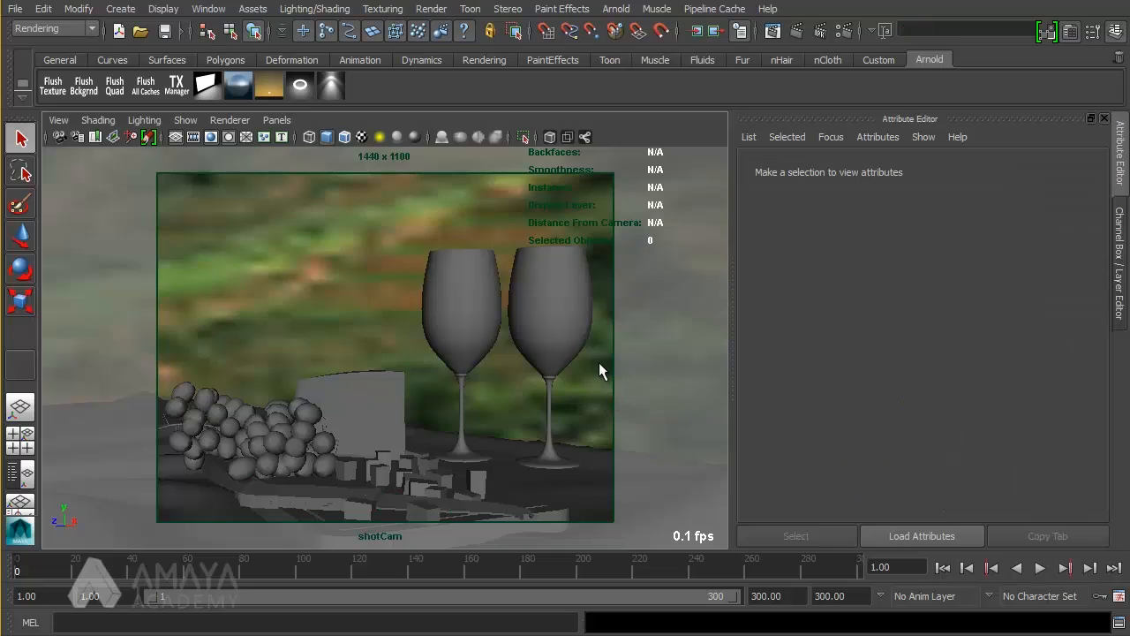
- Render only the region around the knife and cheese cubes, examine the result, and minimise the Render View
{"action": "left_click", "coordinate": [776, 32]}
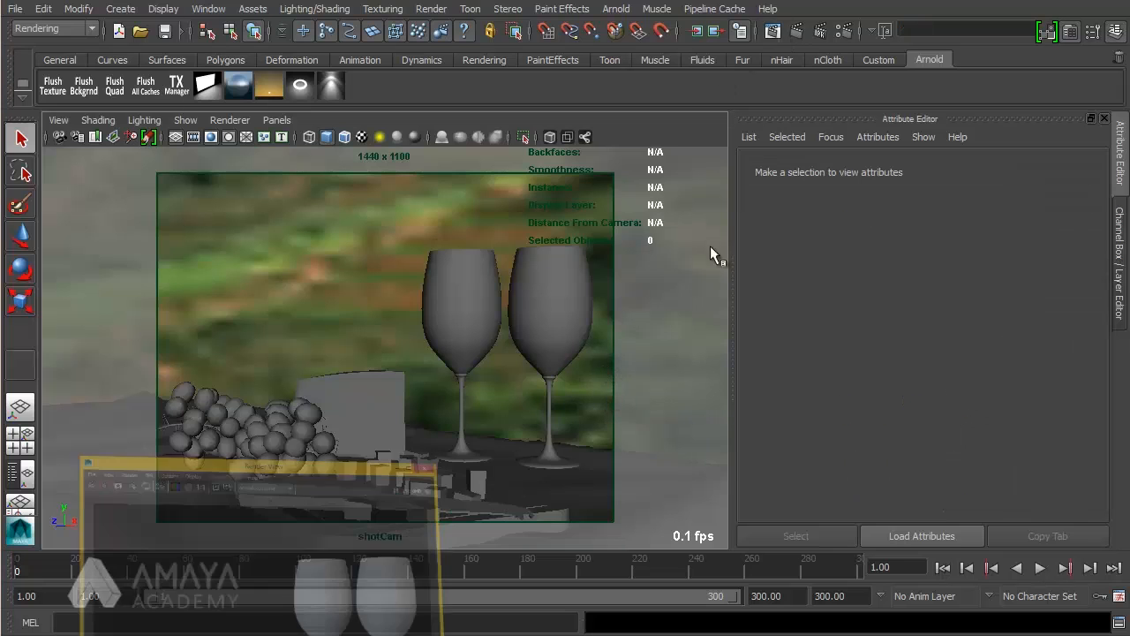
{"action": "left_click_drag", "start_coordinate": [296, 490], "coordinate": [755, 576]}
{"action": "left_click", "coordinate": [230, 53]}
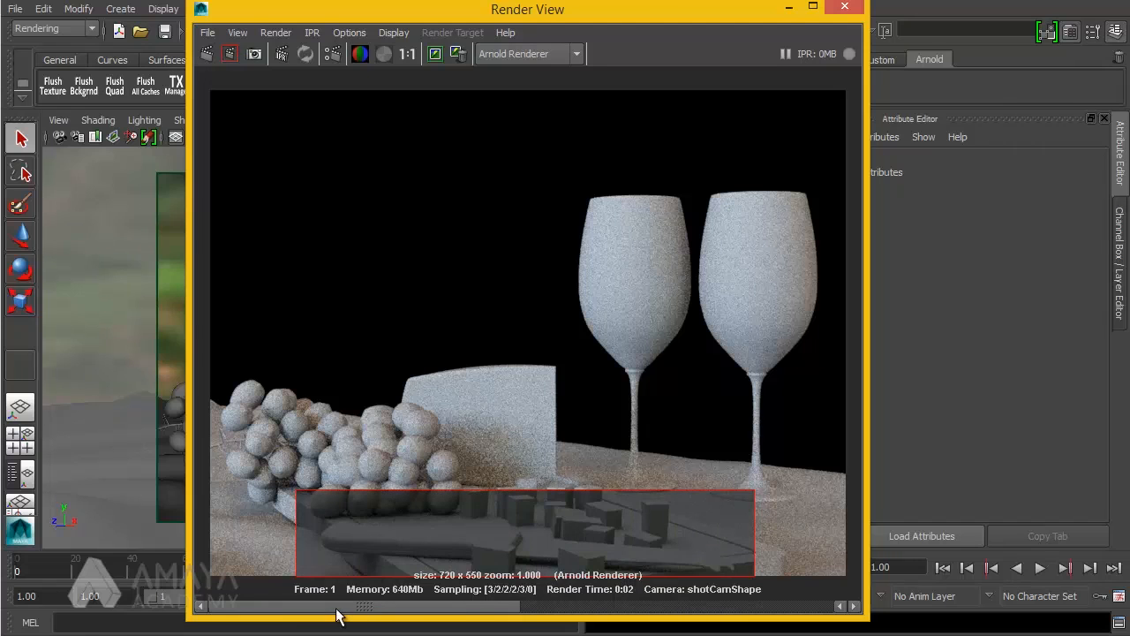
{"action": "left_click", "coordinate": [554, 610]}
{"action": "left_click", "coordinate": [518, 606]}
{"action": "left_click", "coordinate": [788, 9]}
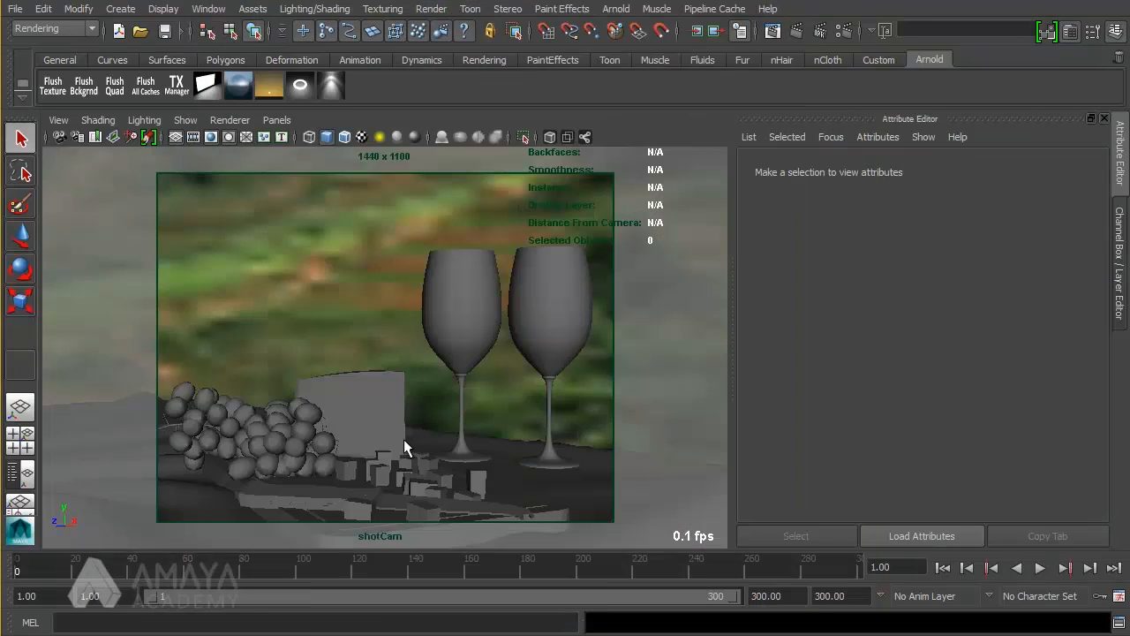
- Select both bunches of grapes with their stems, the cloth, the cheese wedge and the wine glasses, leaving the skydome light out
{"action": "left_click", "coordinate": [191, 392]}
{"action": "left_click", "coordinate": [284, 447], "text": "shift"}
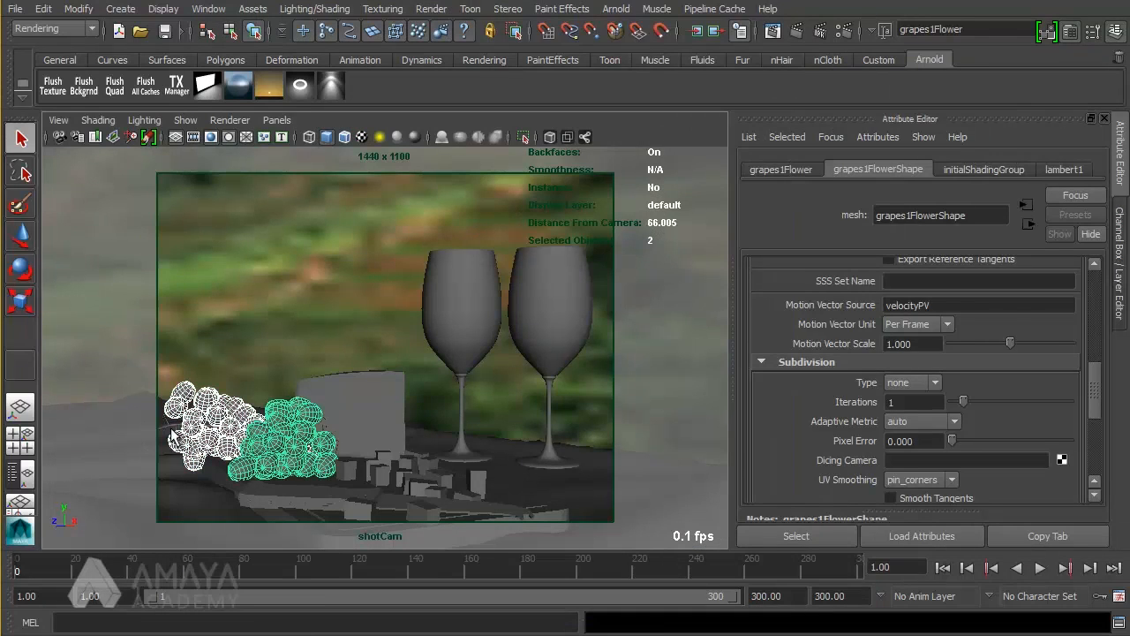
{"action": "left_click", "coordinate": [168, 427], "text": "shift"}
{"action": "left_click", "coordinate": [123, 414], "text": "shift"}
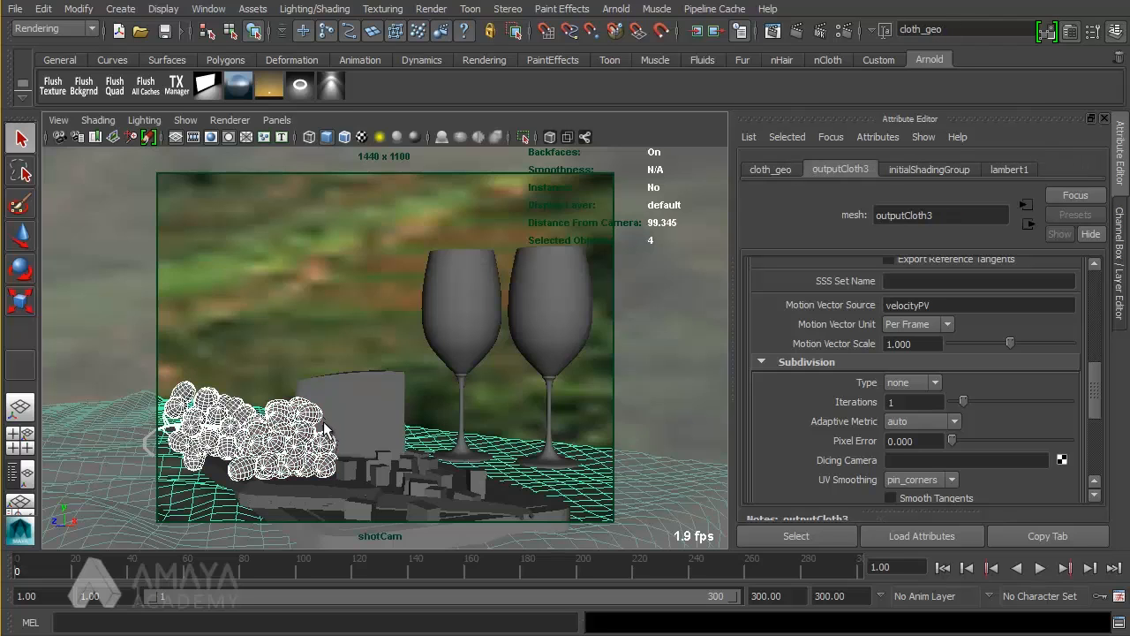
{"action": "left_click", "coordinate": [326, 430], "text": "shift"}
{"action": "left_click", "coordinate": [326, 430], "text": "shift"}
{"action": "left_click", "coordinate": [319, 422], "text": "shift"}
{"action": "left_click", "coordinate": [348, 399], "text": "shift"}
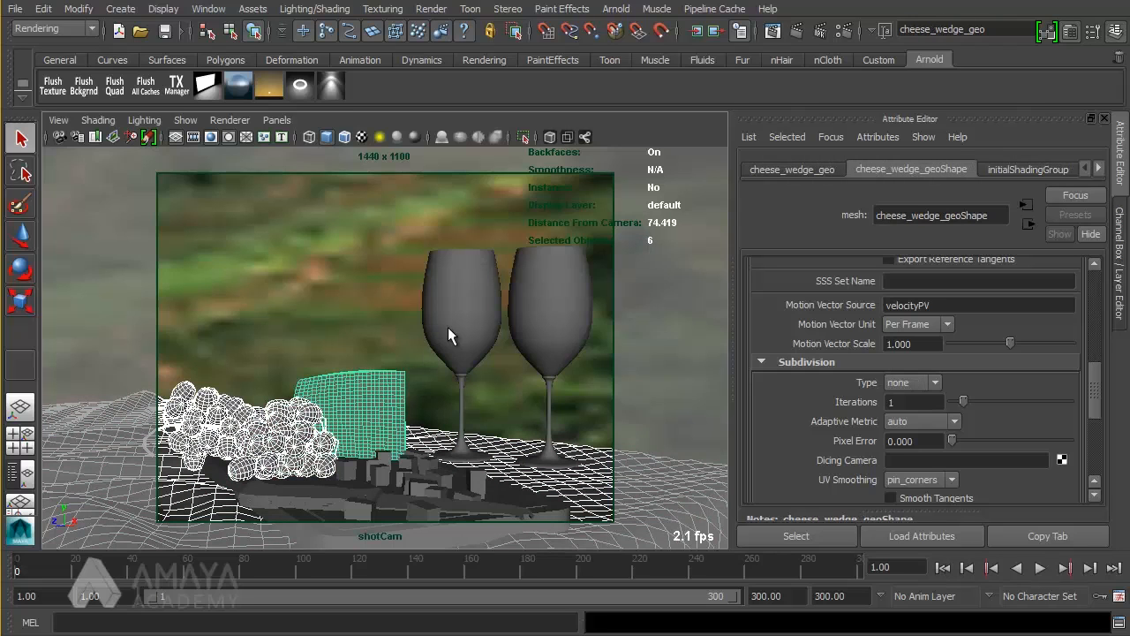
{"action": "left_click_drag", "start_coordinate": [415, 267], "coordinate": [646, 386], "text": "shift"}
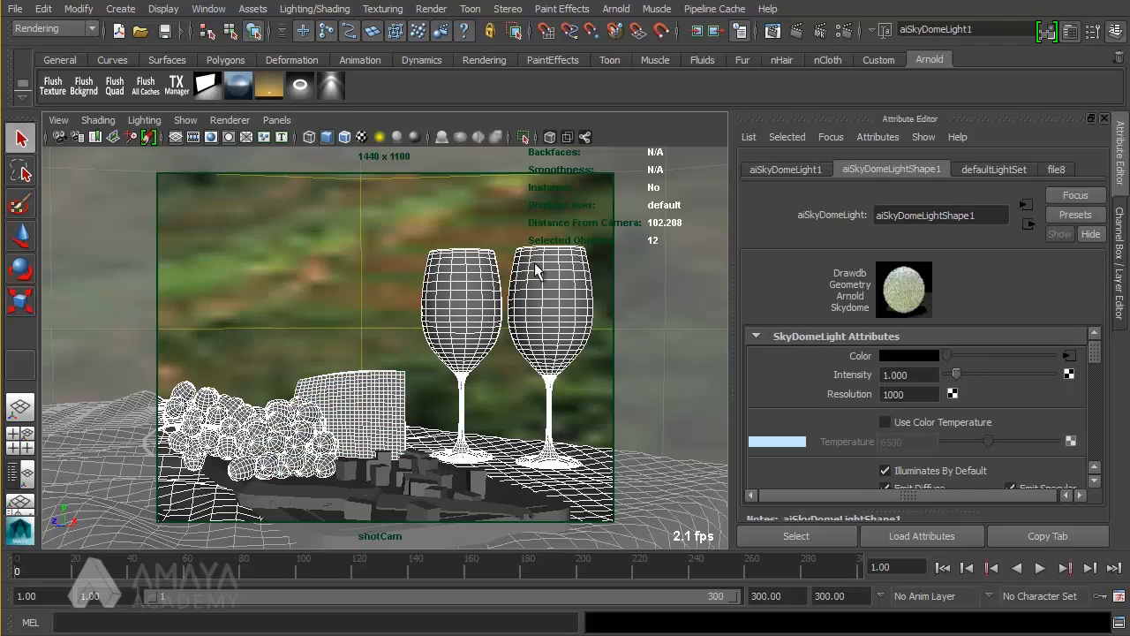
{"action": "left_click", "coordinate": [538, 323], "text": "shift"}
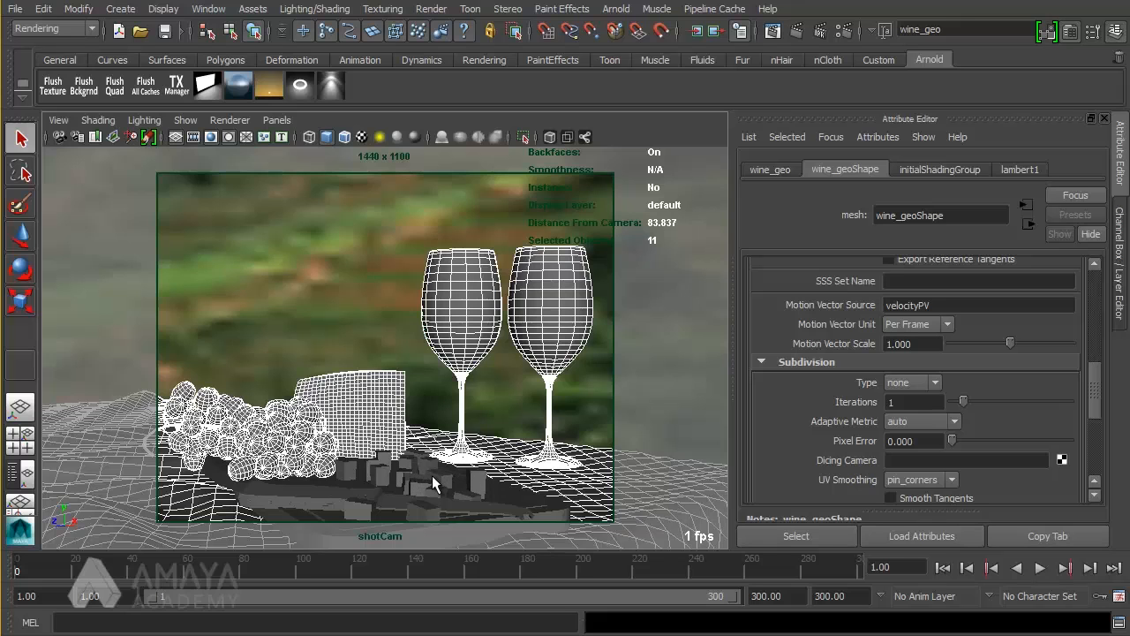
- Open the Attribute Spread Sheet for the selected objects, and move the selection down the hierarchy to their shape nodes
{"action": "left_click", "coordinate": [251, 11]}
{"action": "mouse_move", "coordinate": [208, 9]}
{"action": "mouse_move", "coordinate": [240, 37]}
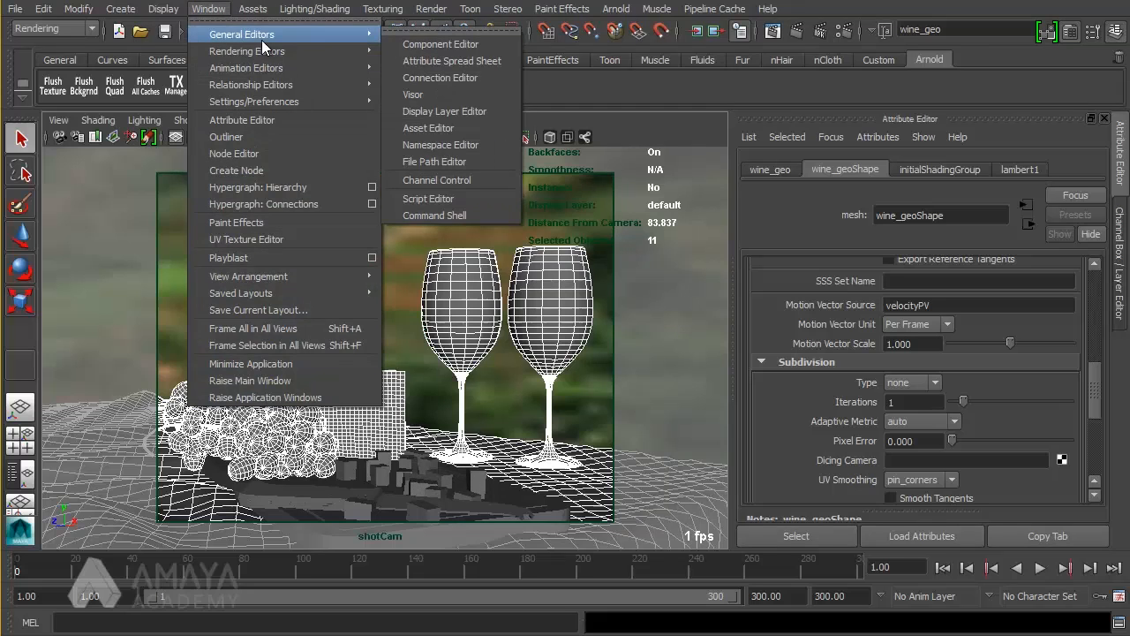
{"action": "left_click", "coordinate": [439, 61]}
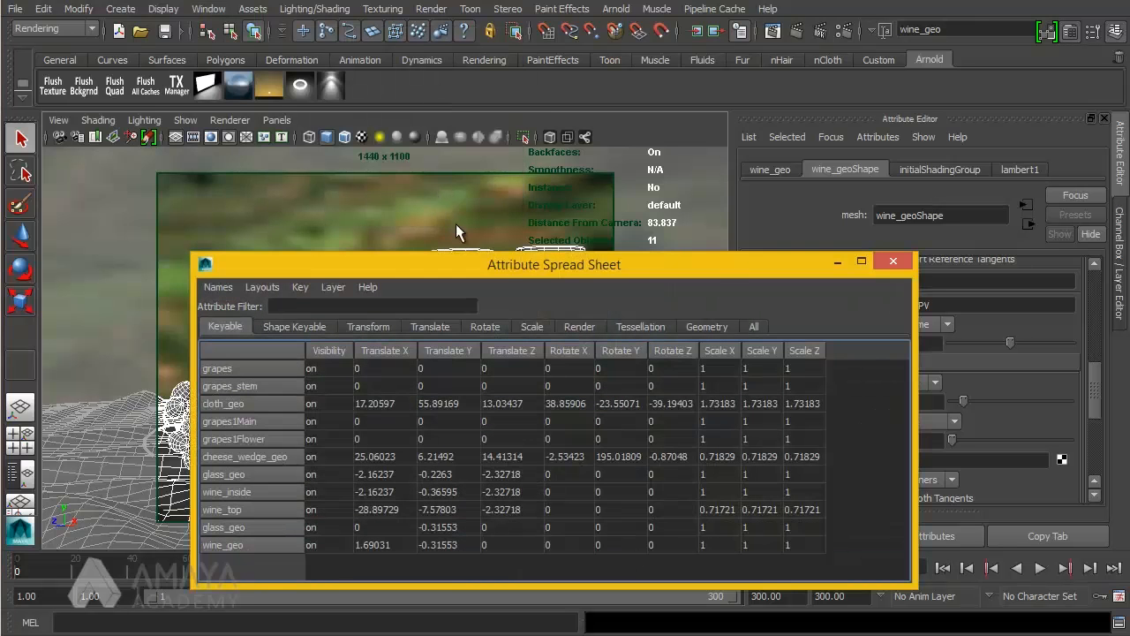
{"action": "left_click_drag", "start_coordinate": [472, 268], "coordinate": [600, 153]}
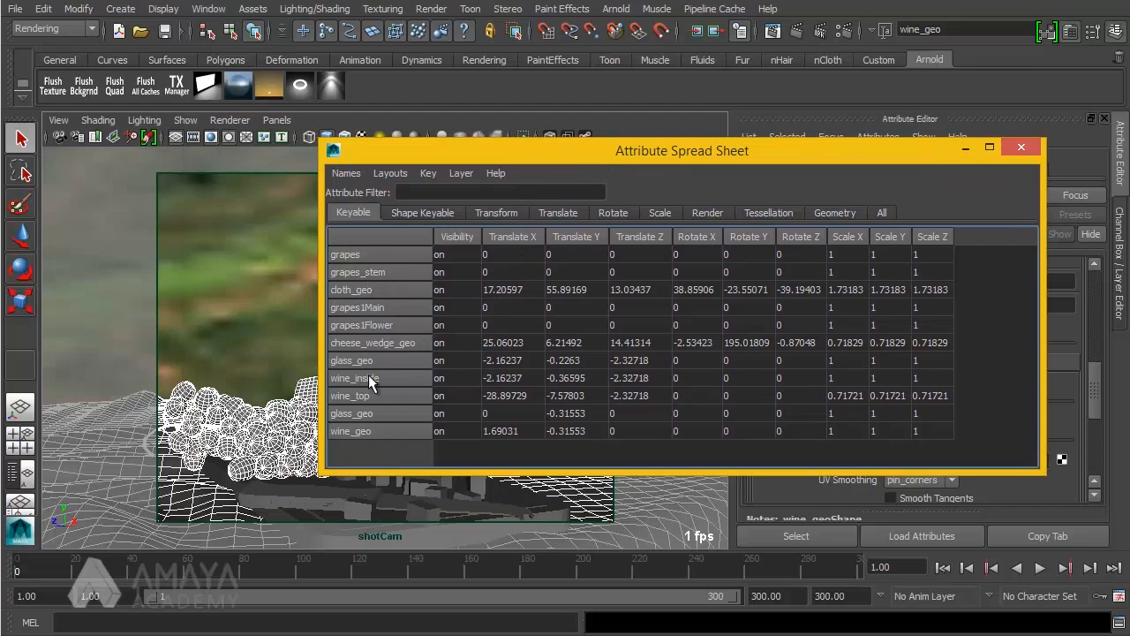
{"action": "left_click", "coordinate": [384, 121]}
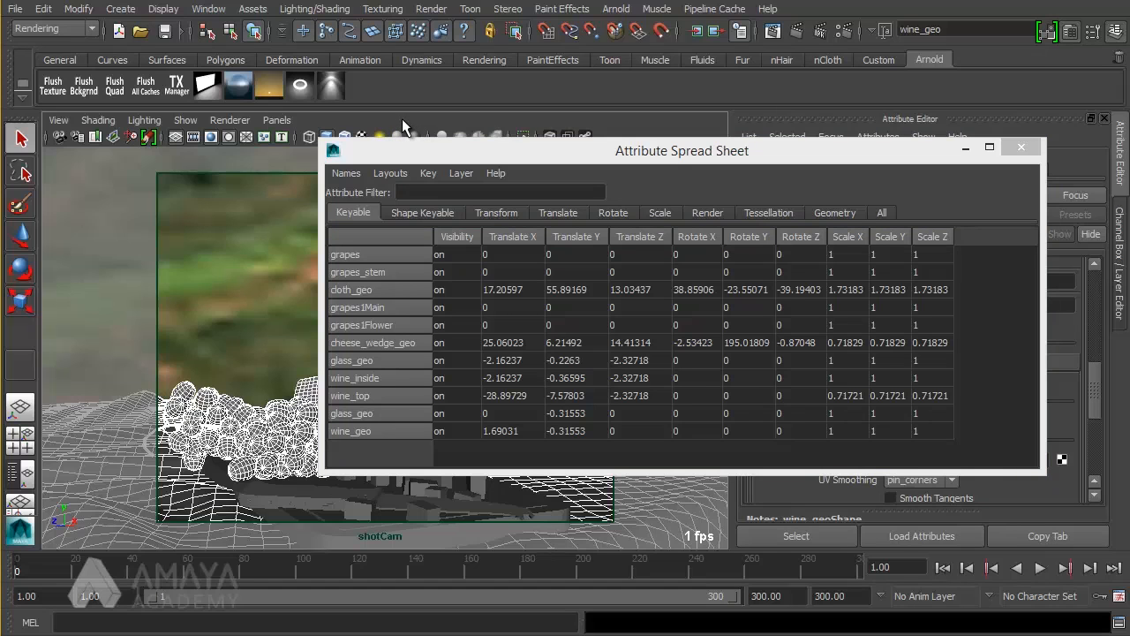
{"action": "key", "text": "Down"}
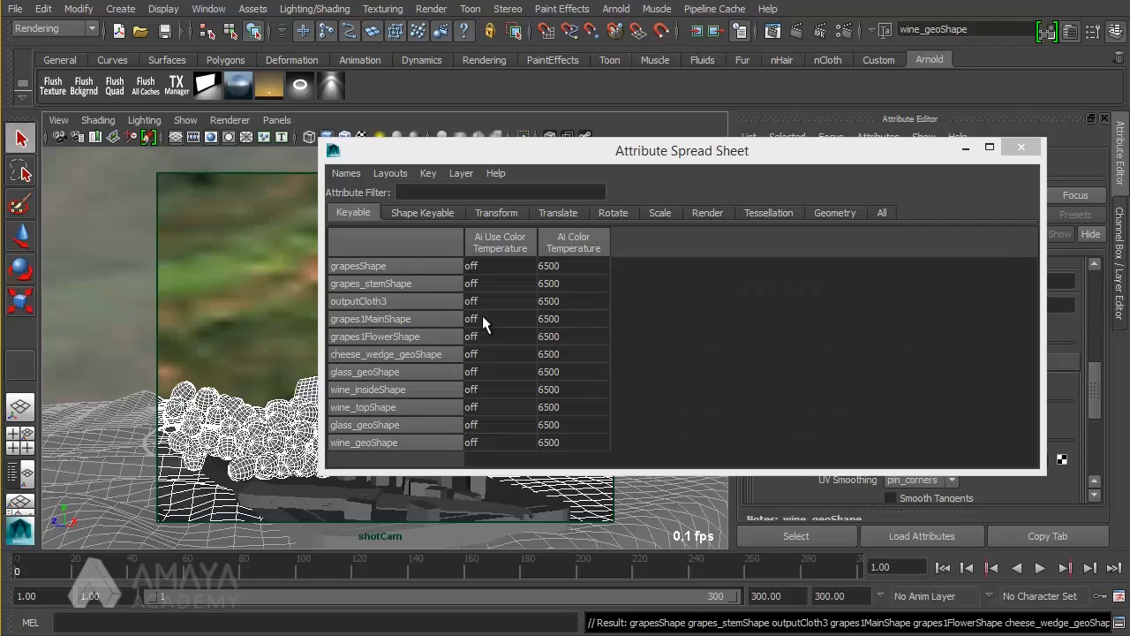
- Set Ai Subdiv Type to catclark (value 1) for every shape listed in the Attribute Spread Sheet
{"action": "left_click", "coordinate": [881, 211]}
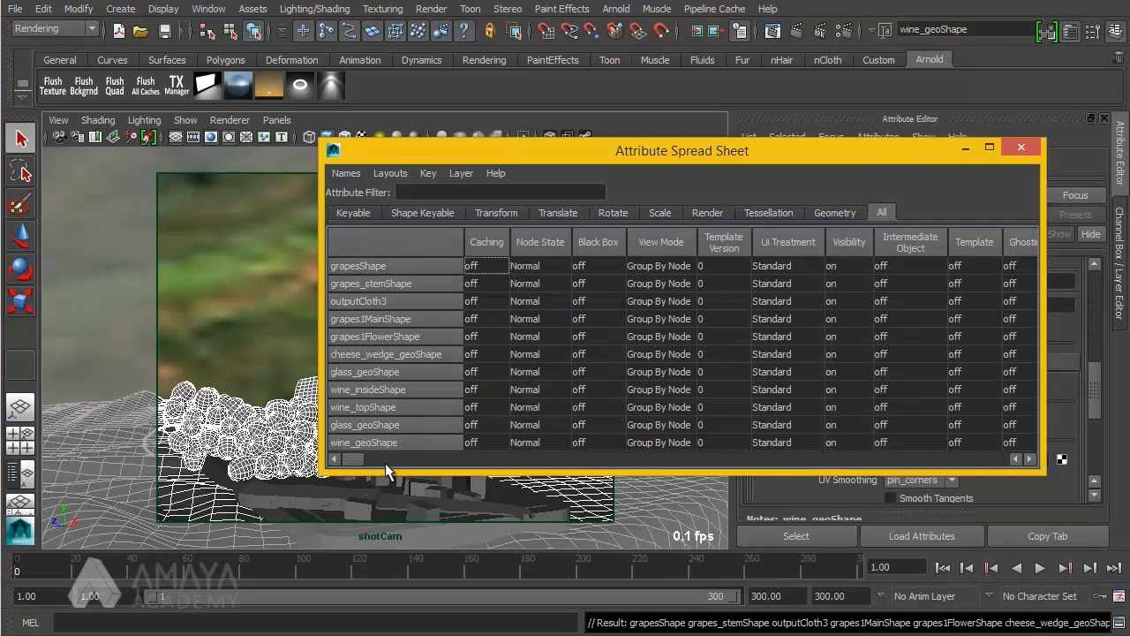
{"action": "left_click_drag", "start_coordinate": [358, 462], "coordinate": [799, 471]}
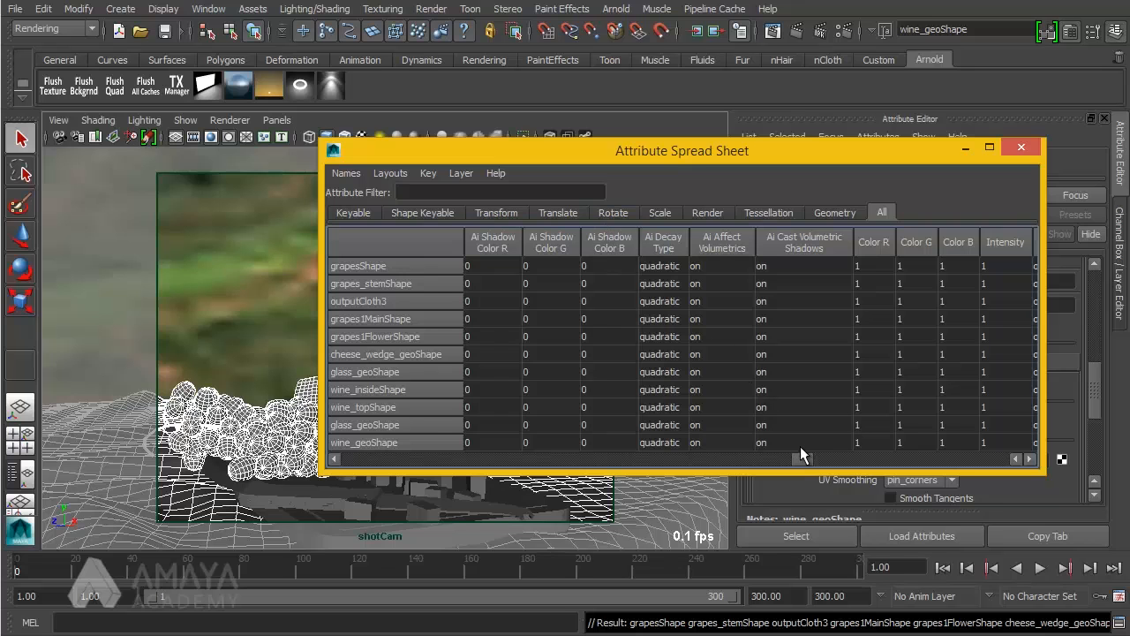
{"action": "left_click_drag", "start_coordinate": [805, 458], "coordinate": [843, 465]}
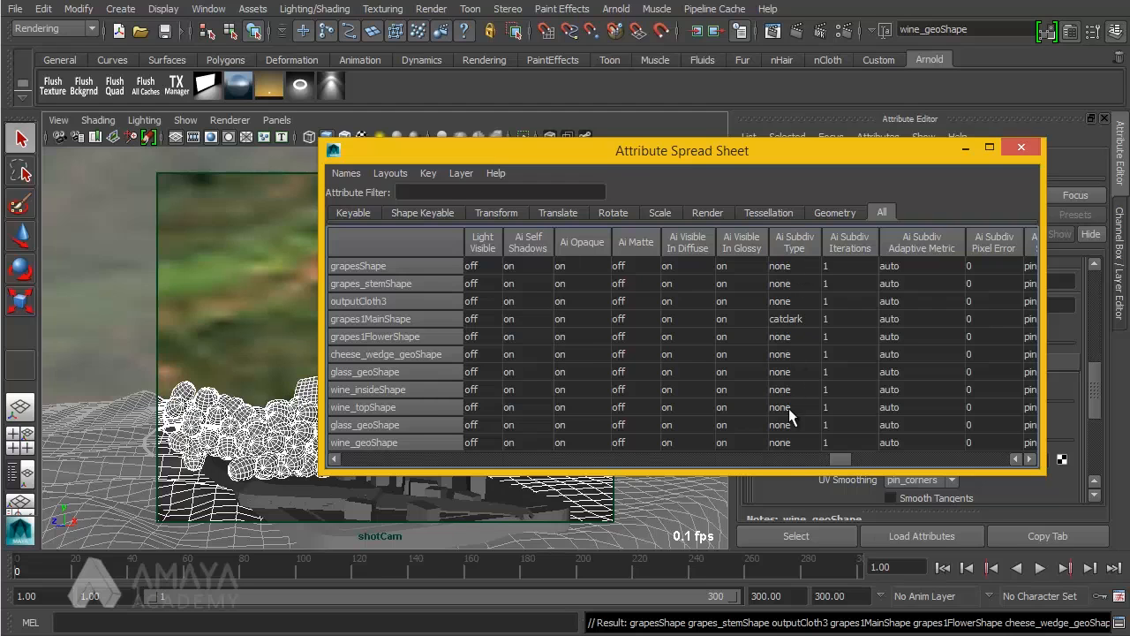
{"action": "left_click", "coordinate": [790, 250]}
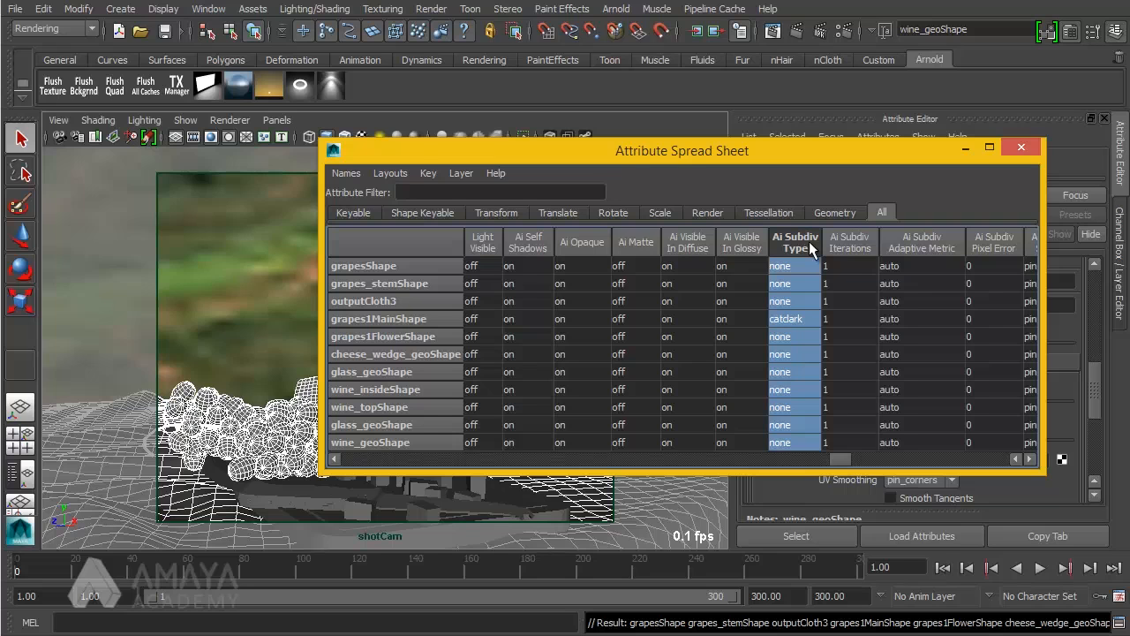
{"action": "type", "text": "1"}
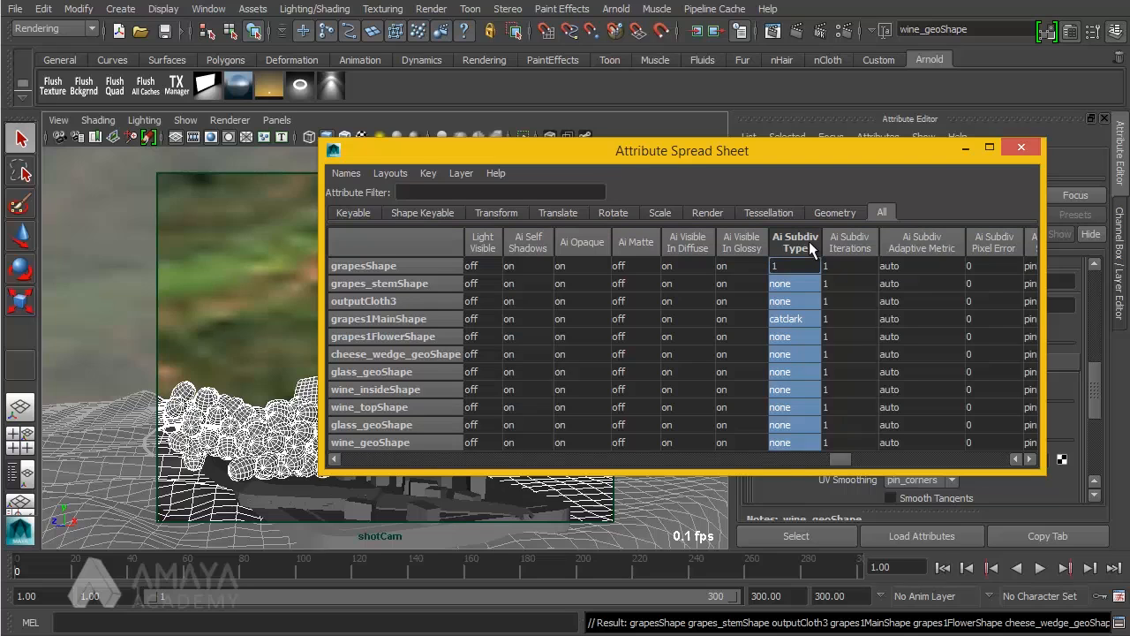
{"action": "key", "text": "Return"}
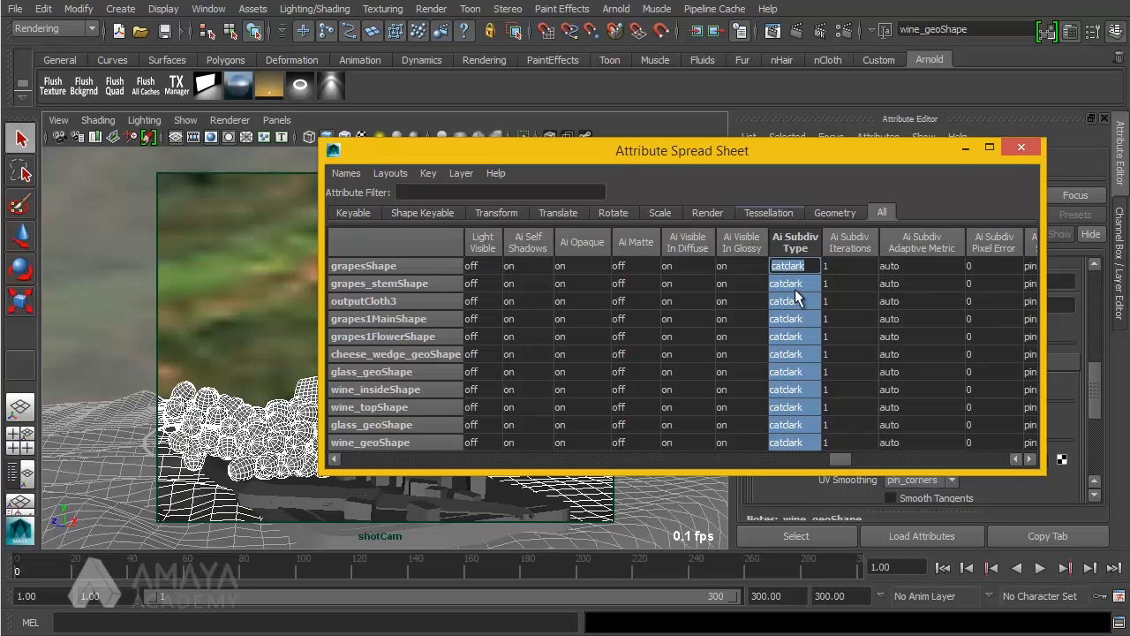
- Set Ai Subdiv Iterations to 2 for all listed shapes, close the Attribute Spread Sheet and clear the selection
{"action": "left_click", "coordinate": [851, 241]}
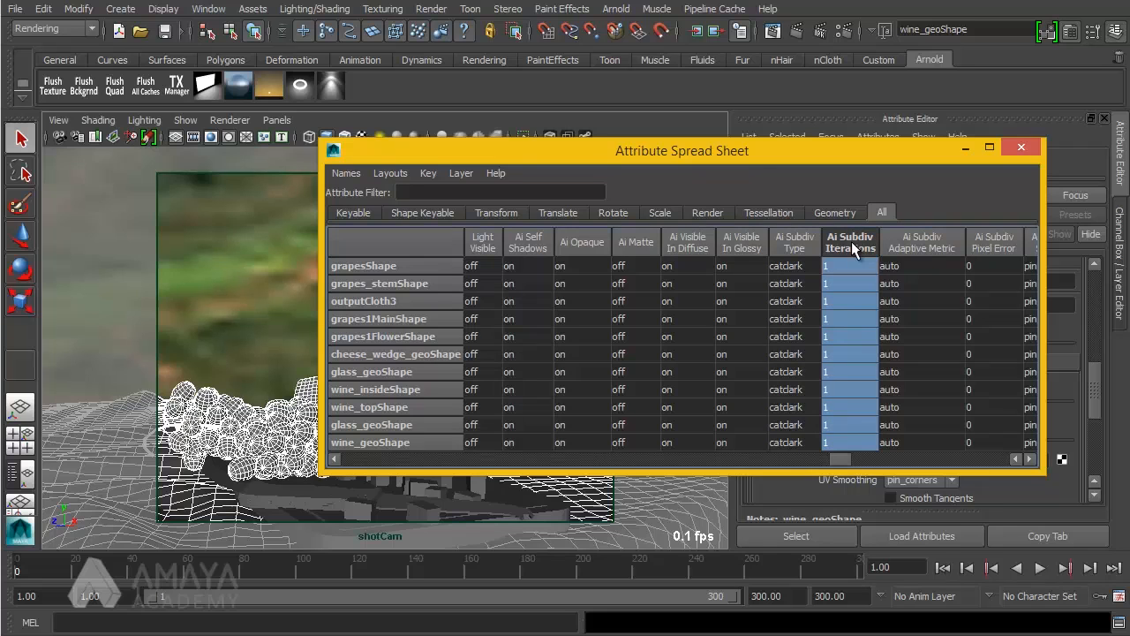
{"action": "type", "text": "2"}
{"action": "key", "text": "Return"}
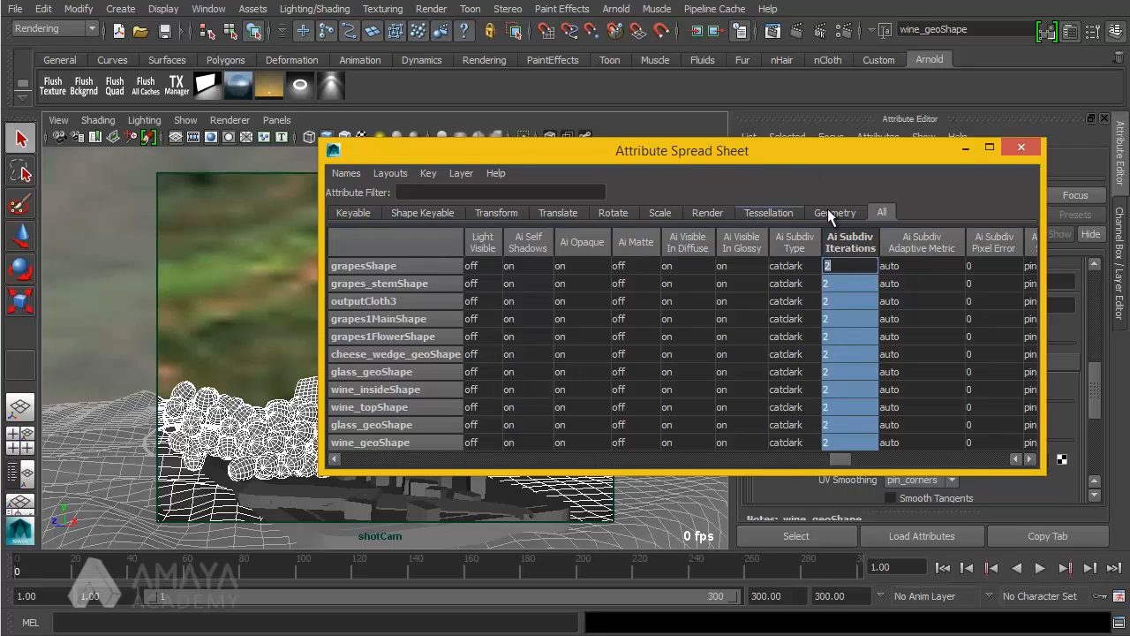
{"action": "left_click", "coordinate": [1017, 147]}
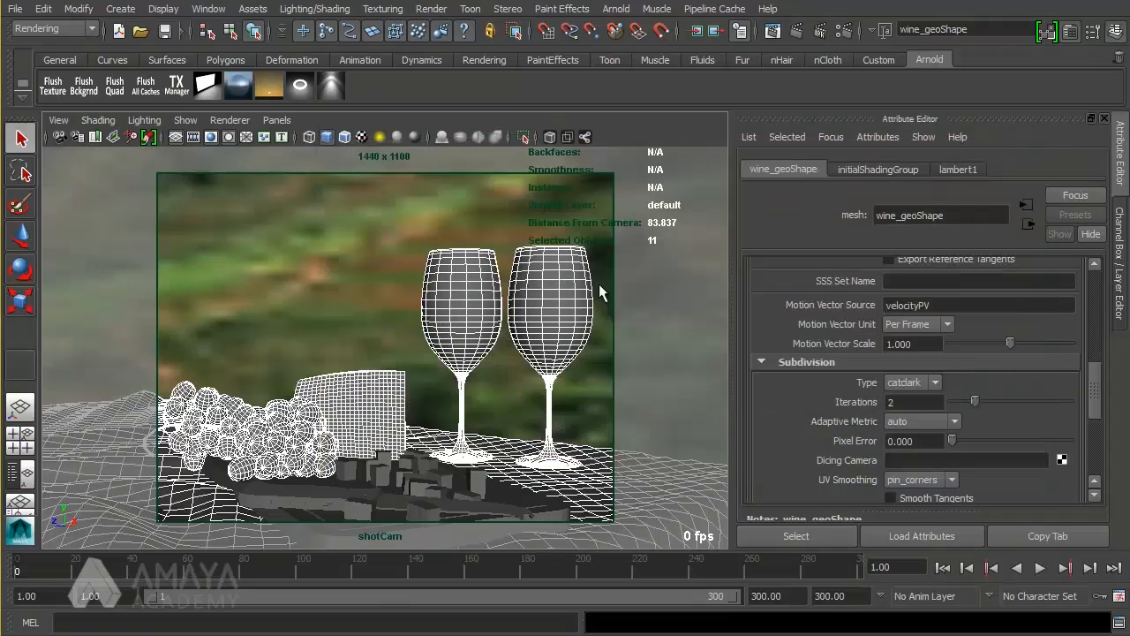
{"action": "left_click", "coordinate": [560, 217]}
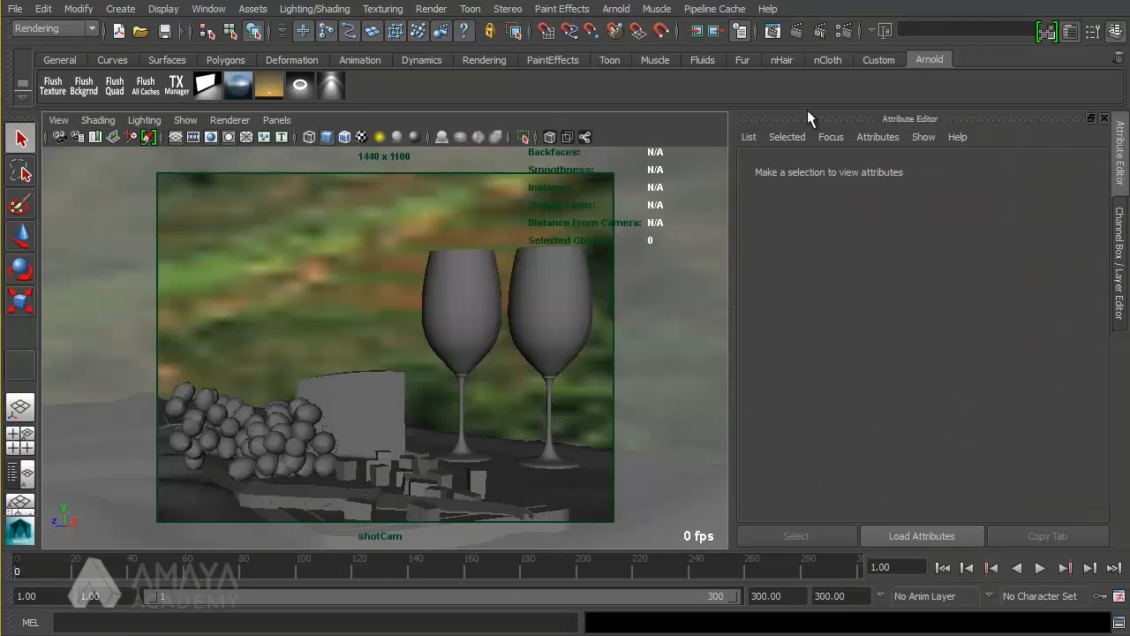
- Open the Render View, then select the hidden aiAreaLight1 in the Outliner, unhide it and close the Outliner
{"action": "left_click", "coordinate": [775, 29]}
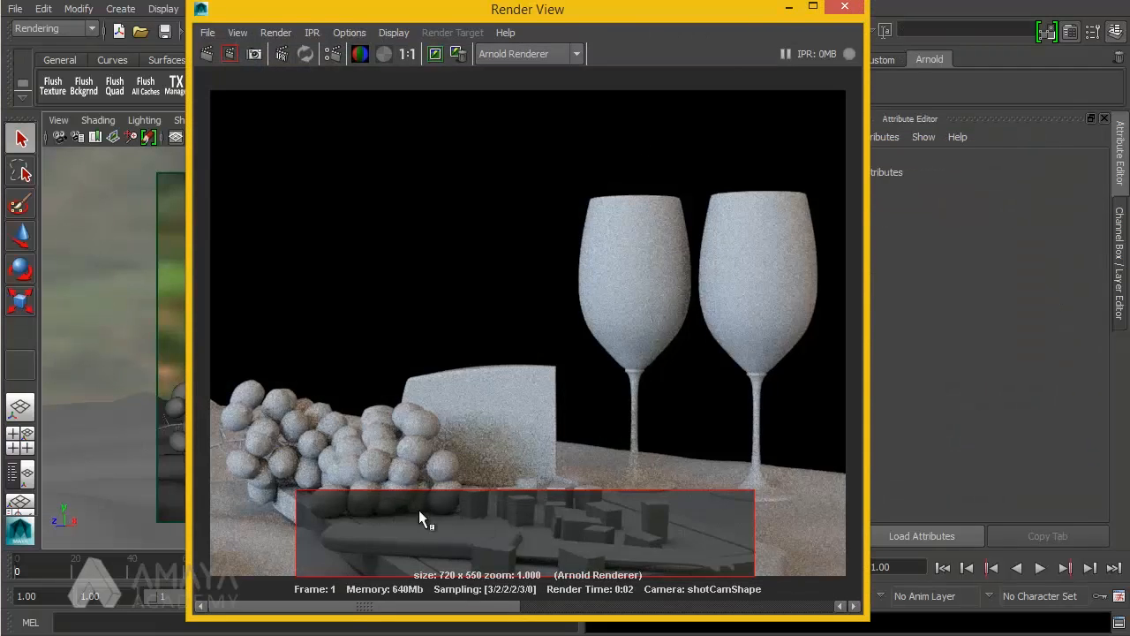
{"action": "left_click", "coordinate": [167, 9]}
{"action": "mouse_move", "coordinate": [202, 10]}
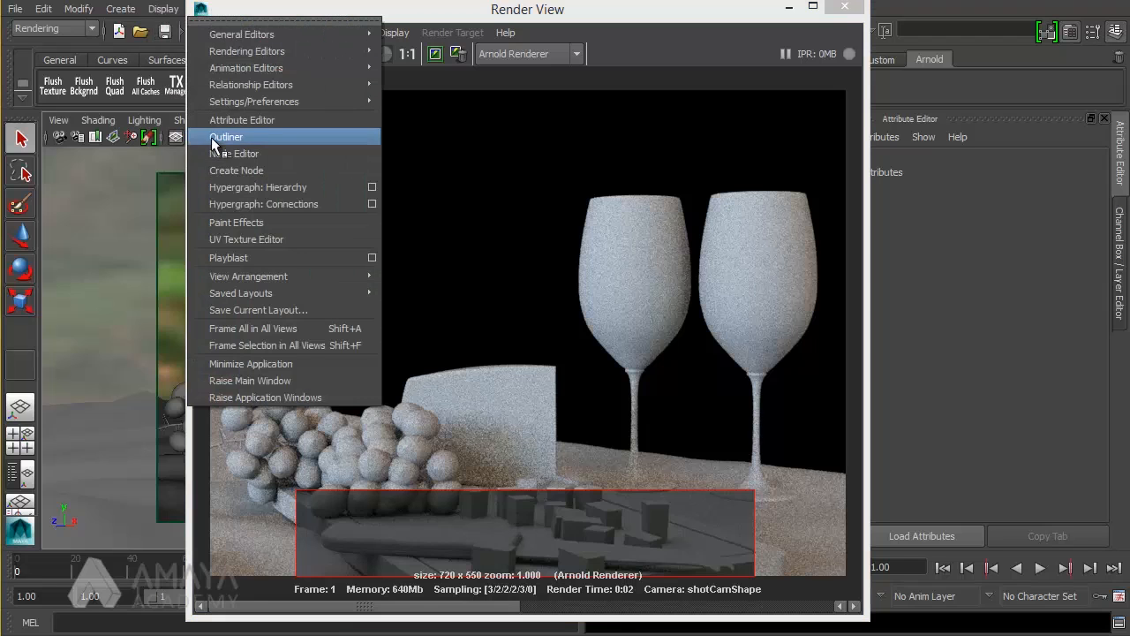
{"action": "left_click", "coordinate": [212, 138]}
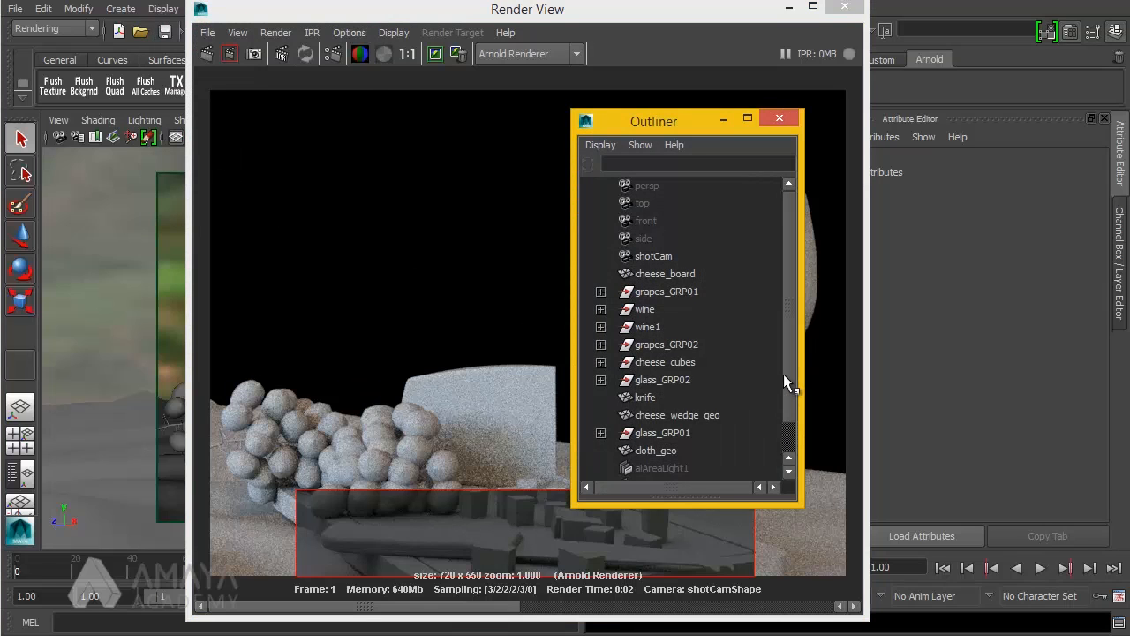
{"action": "scroll", "coordinate": [786, 397], "scroll_direction": "down", "scroll_amount": 1}
{"action": "left_click", "coordinate": [687, 432]}
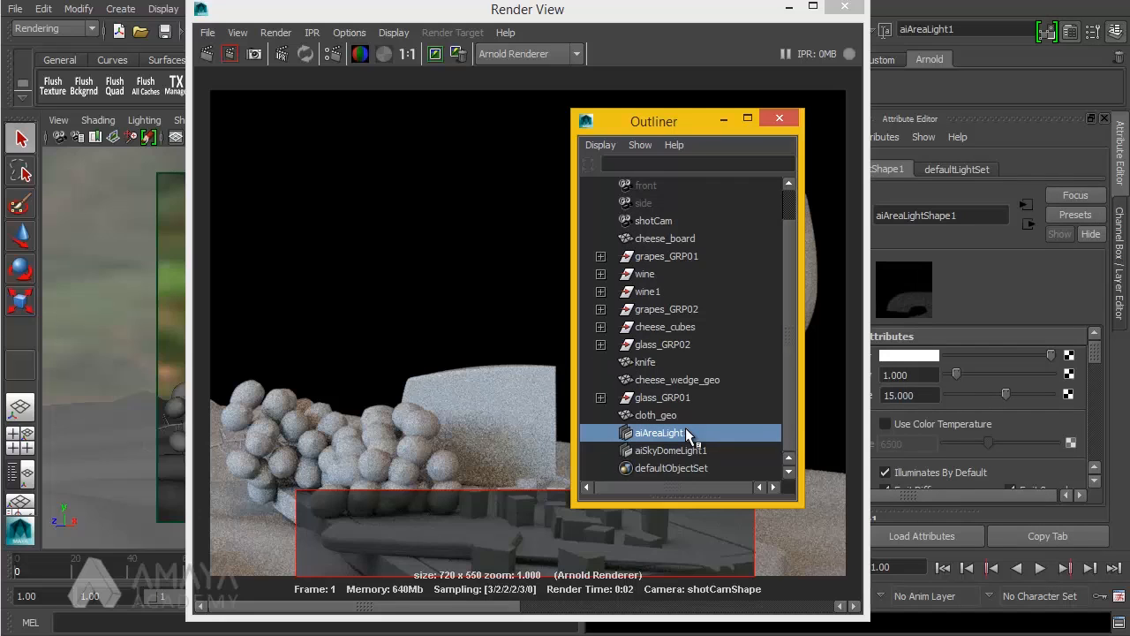
{"action": "key", "text": "shift+h"}
{"action": "left_click", "coordinate": [776, 113]}
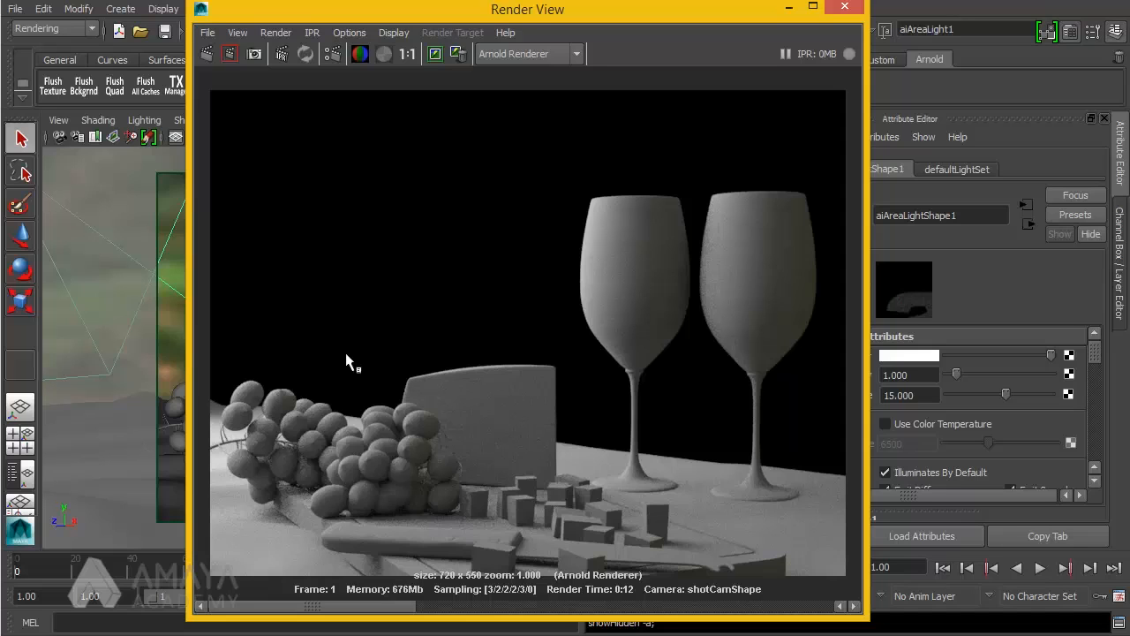
- Set the Samples of aiAreaLightShape1 to 5 and render the frame again
{"action": "left_click_drag", "start_coordinate": [524, 5], "coordinate": [451, 8]}
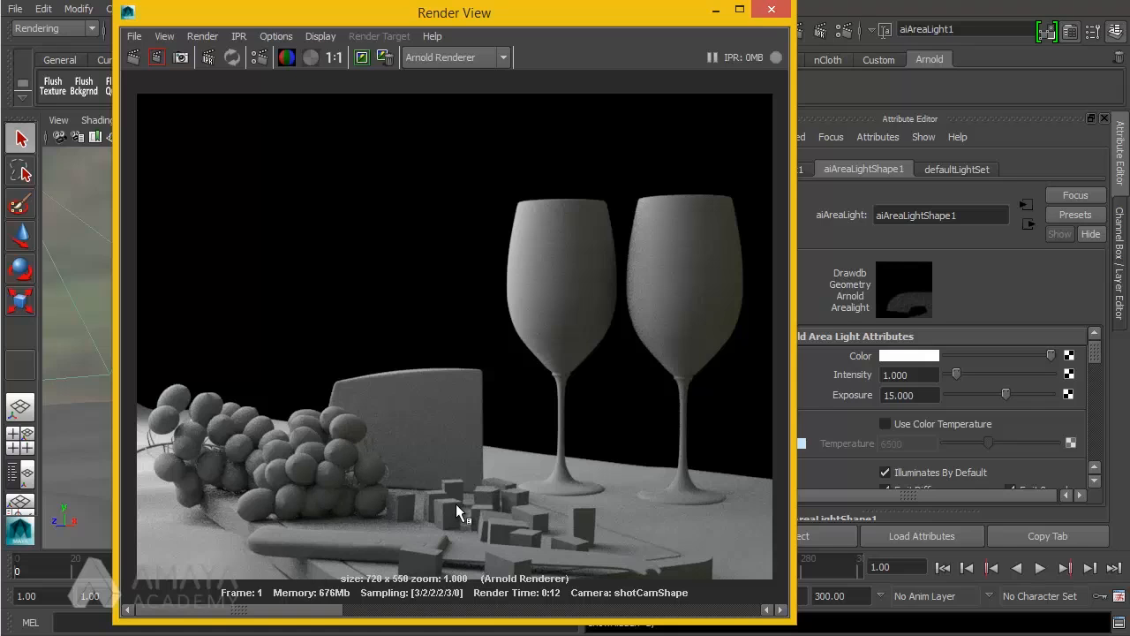
{"action": "left_click_drag", "start_coordinate": [1095, 353], "coordinate": [1100, 378]}
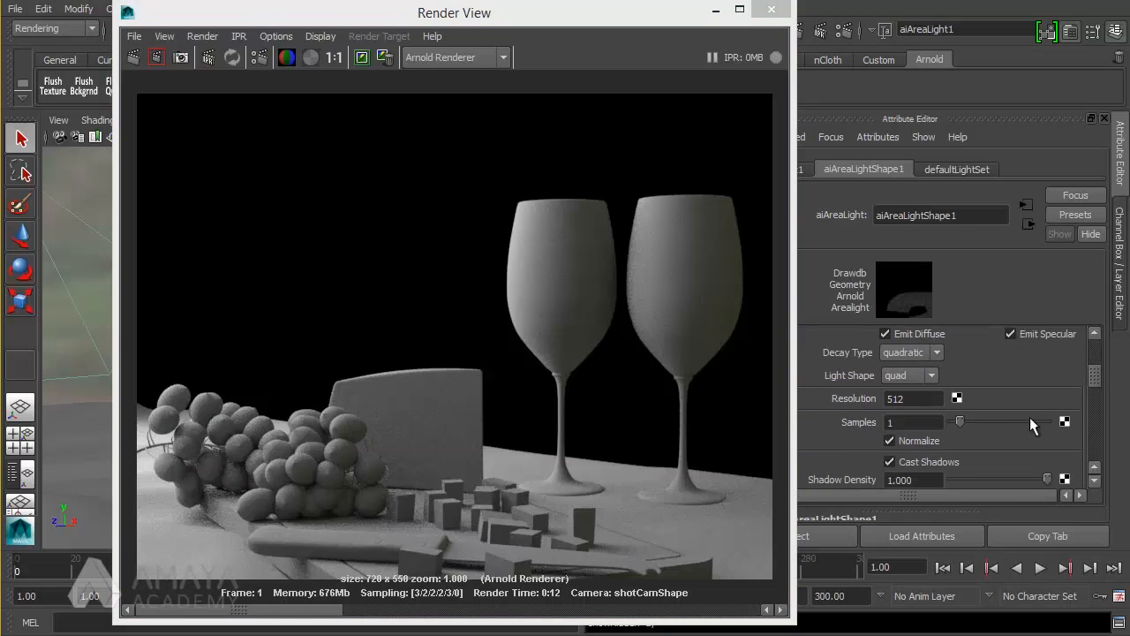
{"action": "left_click", "coordinate": [909, 424]}
{"action": "type", "text": "5"}
{"action": "key", "text": "Return"}
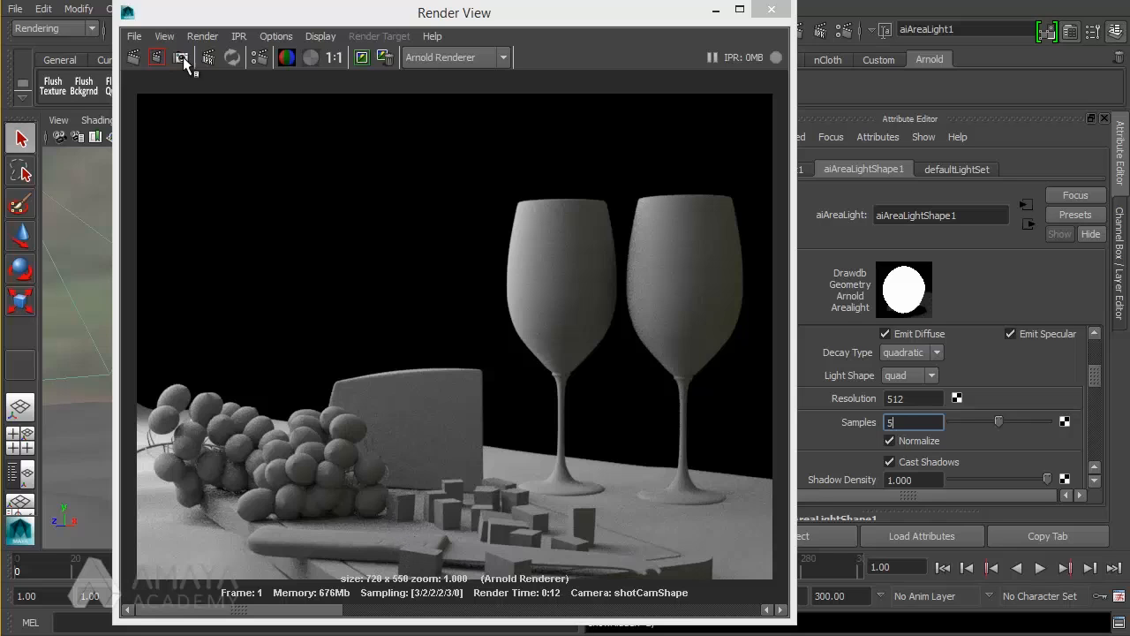
{"action": "left_click", "coordinate": [135, 59]}
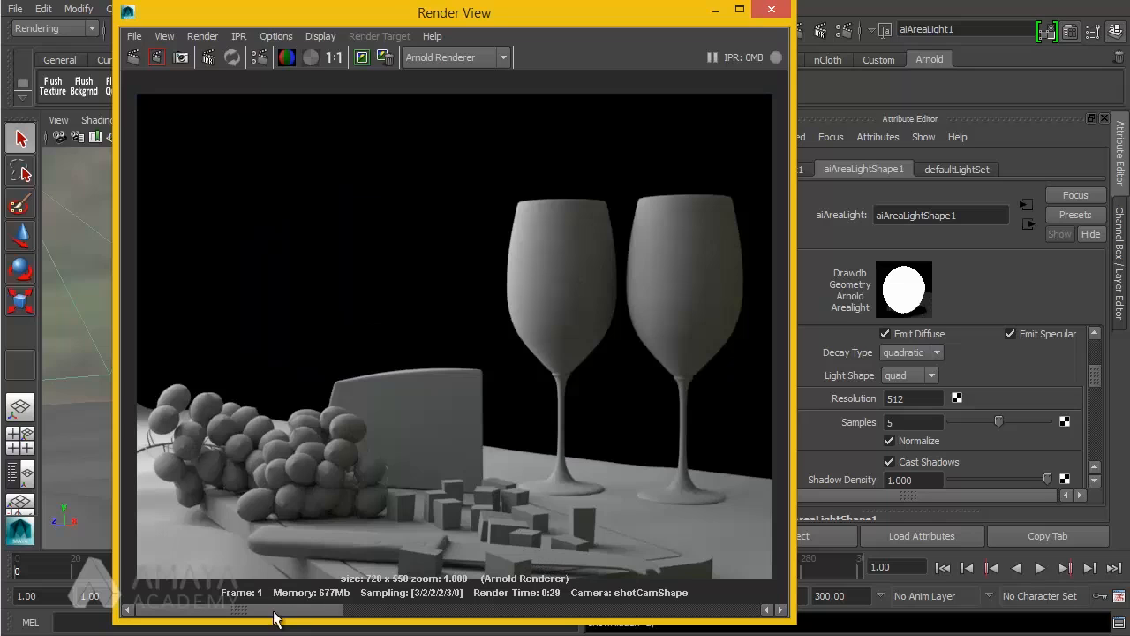
- Compare the stored render made with 1 area light sample against the new one, checking the noise in shading and shadows
{"action": "left_click_drag", "start_coordinate": [369, 617], "coordinate": [439, 621]}
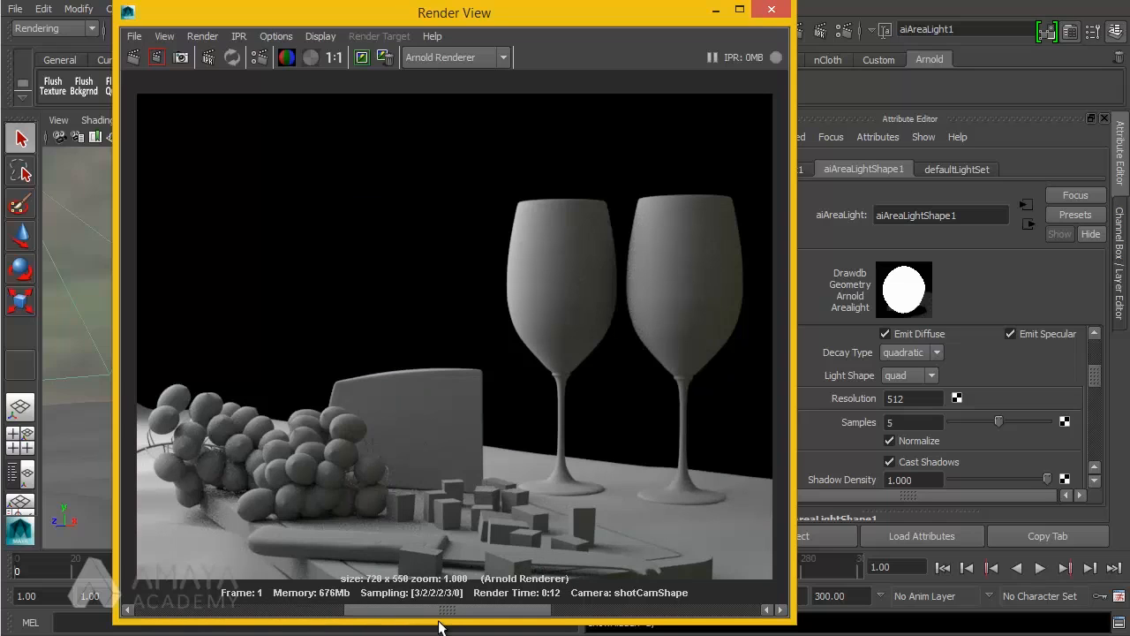
{"action": "left_click", "coordinate": [293, 615]}
{"action": "left_click", "coordinate": [538, 618]}
{"action": "left_click", "coordinate": [311, 611]}
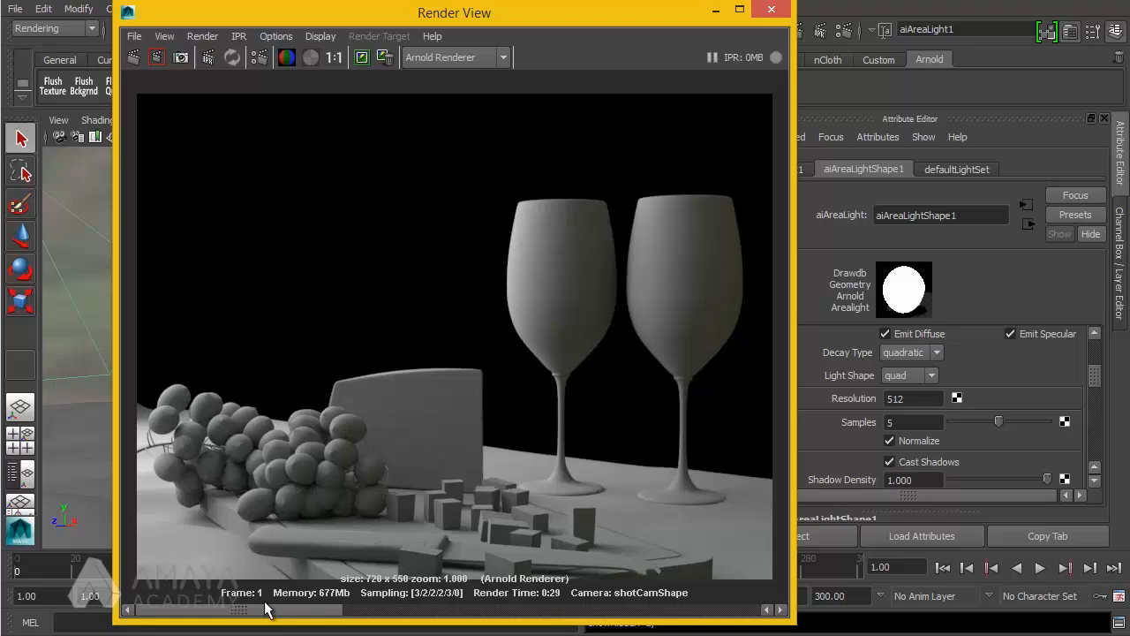
{"action": "left_click", "coordinate": [442, 611]}
{"action": "left_click", "coordinate": [283, 610]}
{"action": "left_click", "coordinate": [441, 609]}
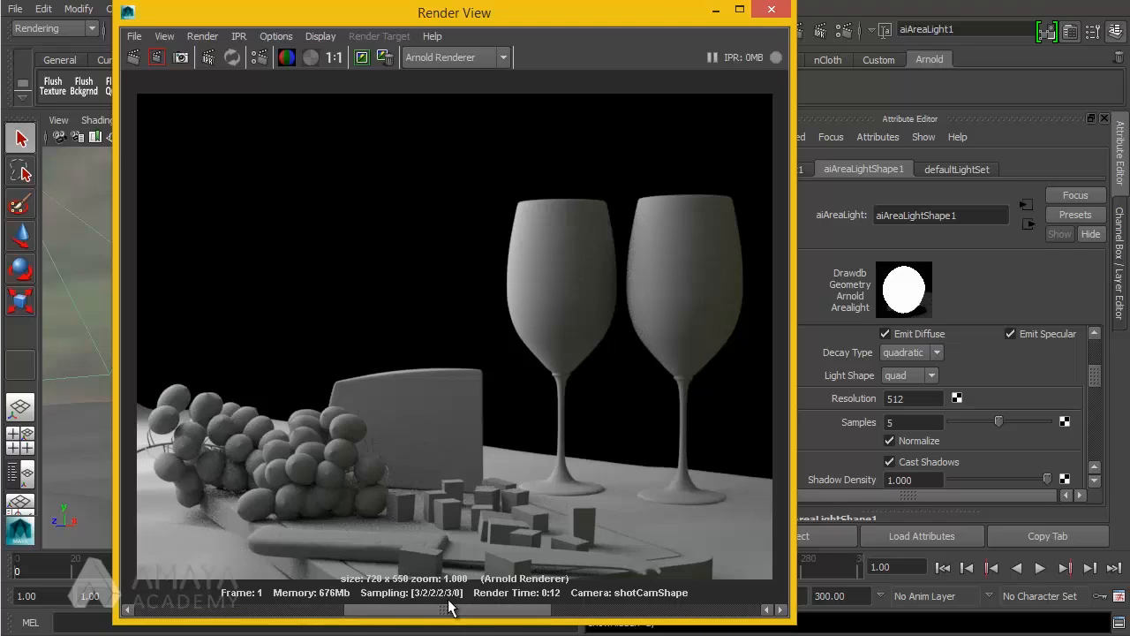
{"action": "left_click", "coordinate": [291, 608]}
{"action": "left_click", "coordinate": [425, 607]}
{"action": "left_click", "coordinate": [305, 606]}
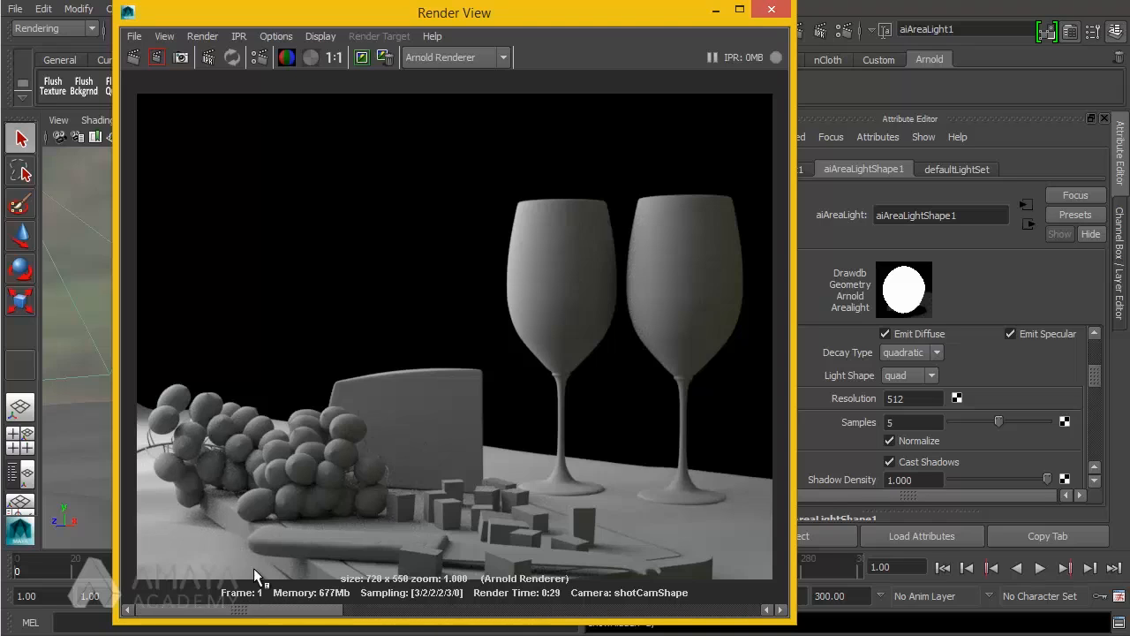
{"action": "left_click", "coordinate": [417, 609]}
{"action": "left_click", "coordinate": [279, 609]}
- Raise the Arnold Camera (AA) samples to 5 in the Render Settings and render the frame again
{"action": "left_click", "coordinate": [262, 60]}
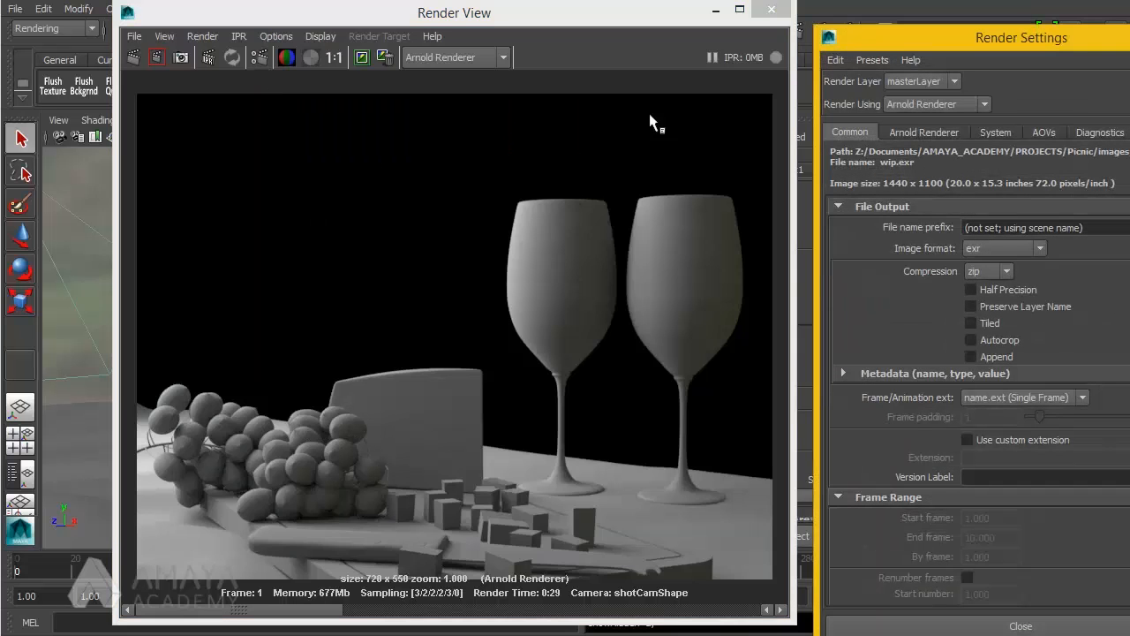
{"action": "left_click_drag", "start_coordinate": [886, 36], "coordinate": [633, 26]}
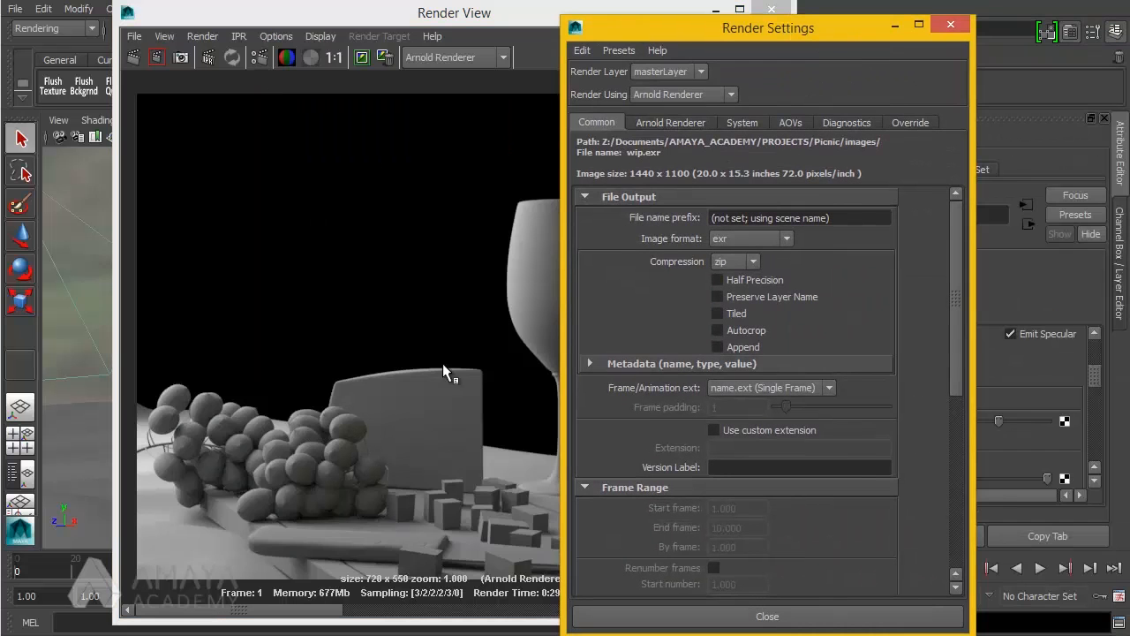
{"action": "left_click", "coordinate": [684, 127]}
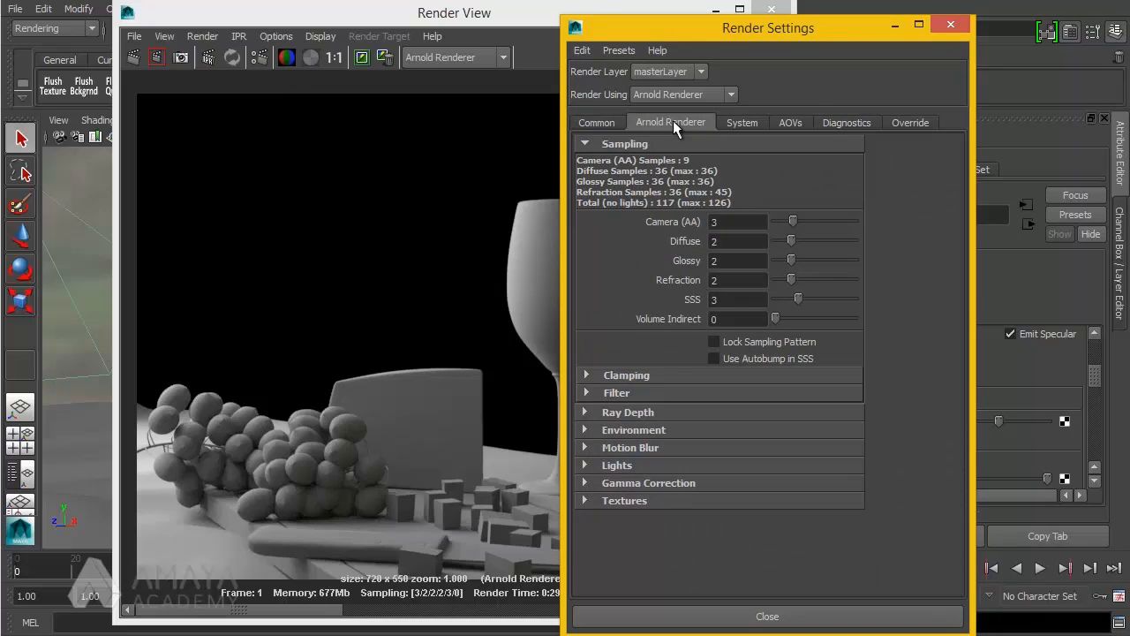
{"action": "left_click", "coordinate": [809, 220]}
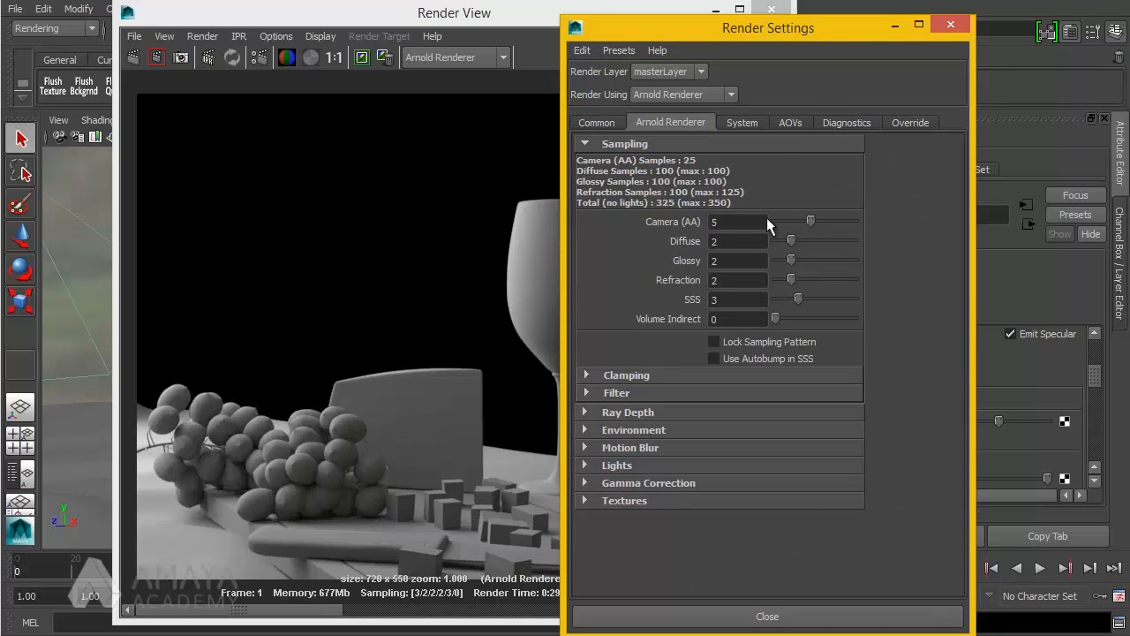
{"action": "left_click", "coordinate": [183, 94]}
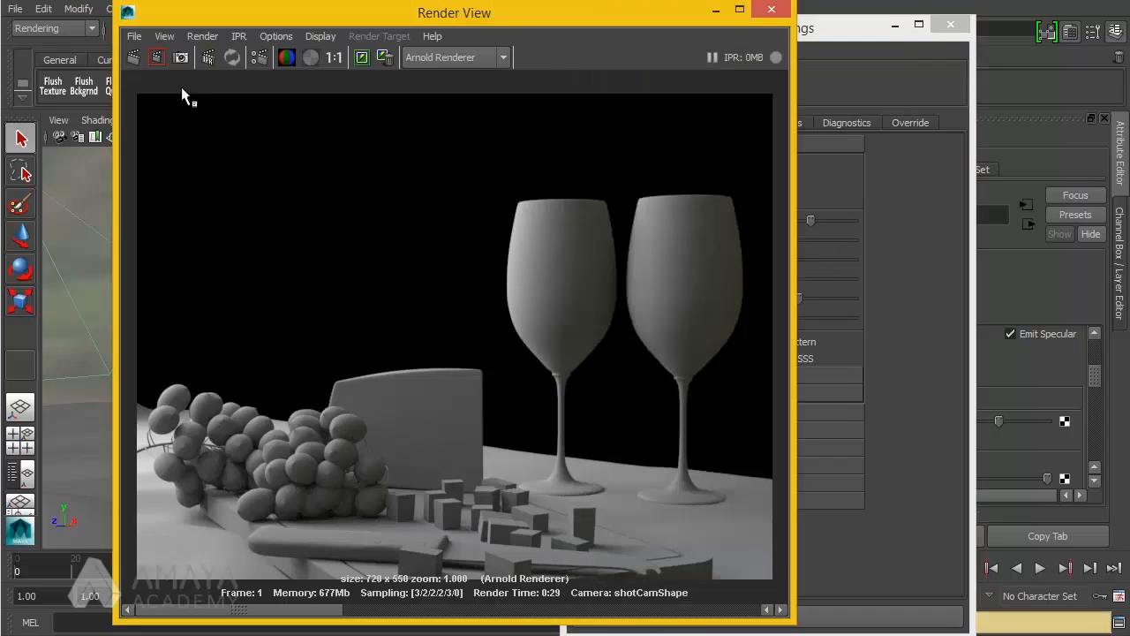
{"action": "left_click", "coordinate": [133, 59]}
- Flip between the stored renders to compare noise and edge quality at the higher Camera (AA) sampling with the earlier results
{"action": "left_click", "coordinate": [395, 616]}
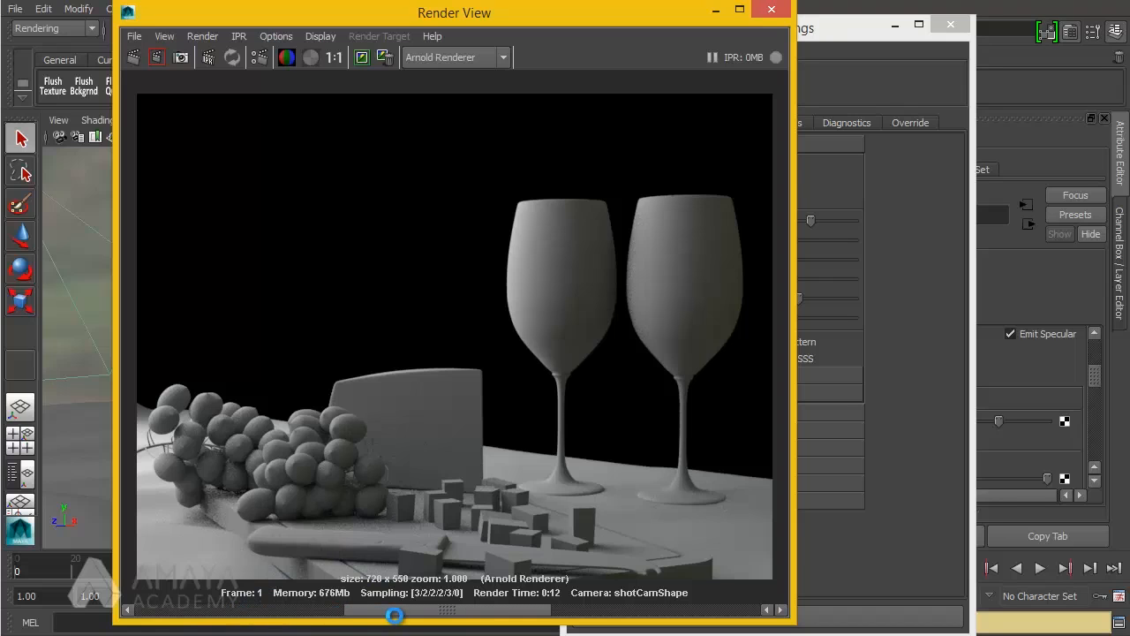
{"action": "left_click", "coordinate": [238, 612]}
{"action": "left_click", "coordinate": [438, 619]}
{"action": "left_click", "coordinate": [274, 617]}
{"action": "left_click", "coordinate": [441, 615]}
{"action": "left_click", "coordinate": [282, 609]}
{"action": "left_click", "coordinate": [394, 612]}
{"action": "left_click", "coordinate": [268, 609]}
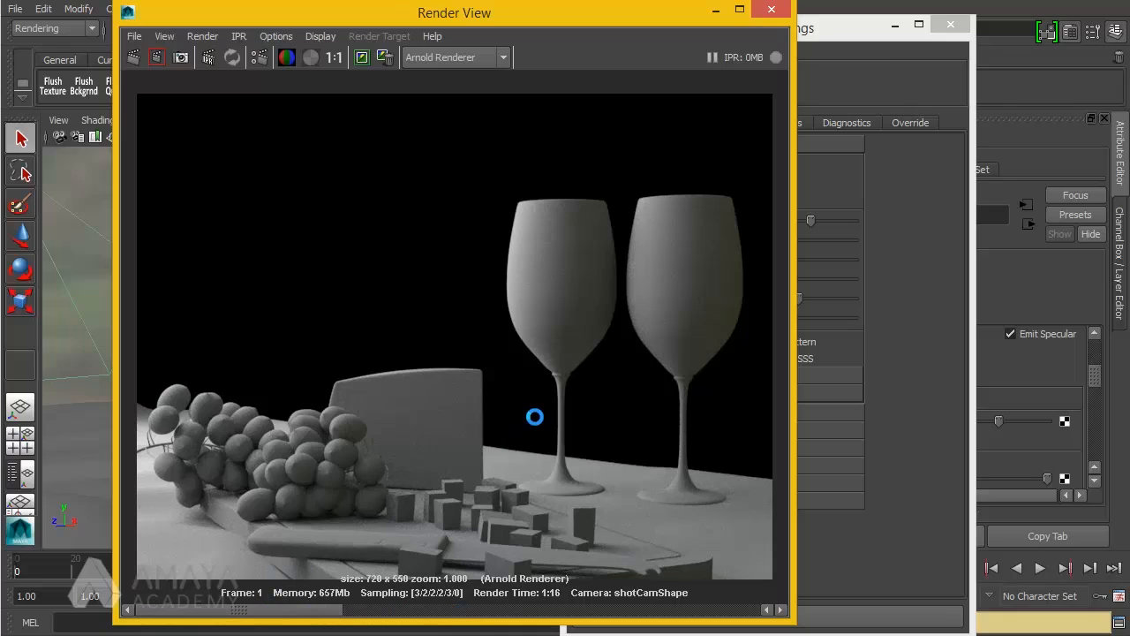